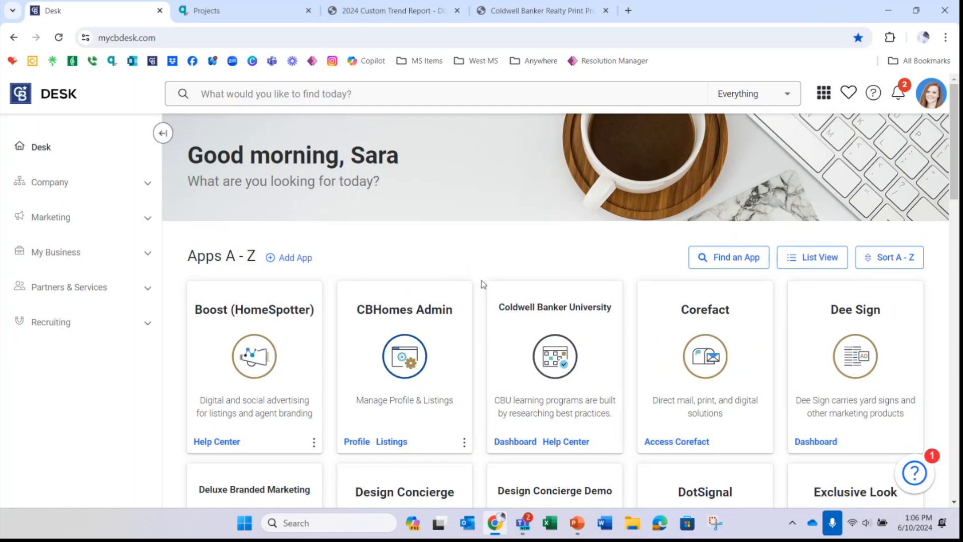
# Step: Look through the Desk app tiles, including Marketing Center, and check the keyword filter for finding an app
pyautogui.scroll(-2, 482, 284)
pyautogui.scroll(-6, 481, 283)
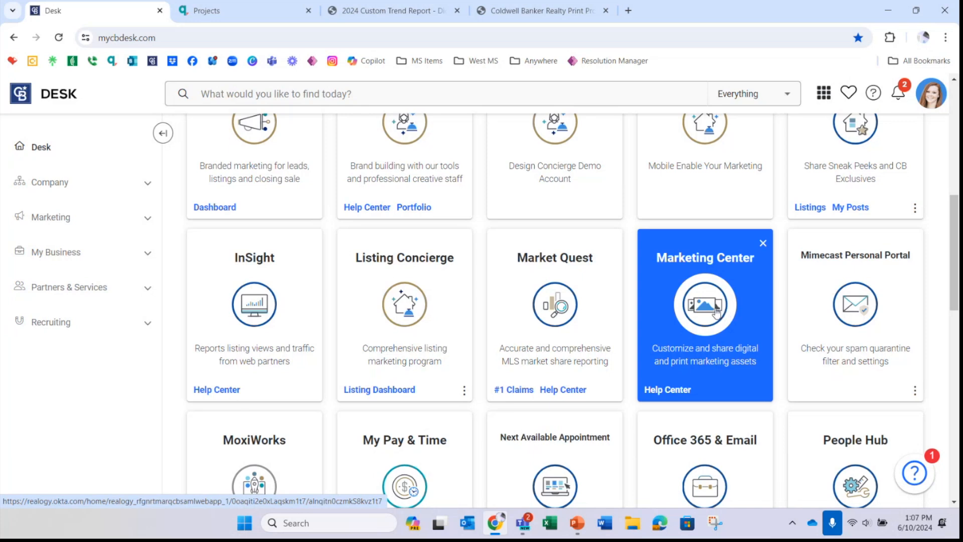
pyautogui.scroll(8, 716, 312)
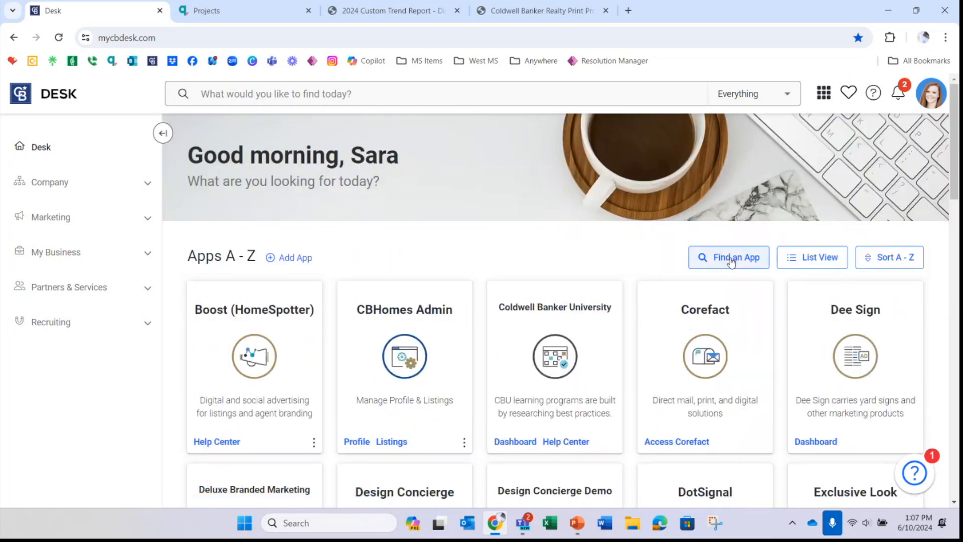
pyautogui.click(730, 258)
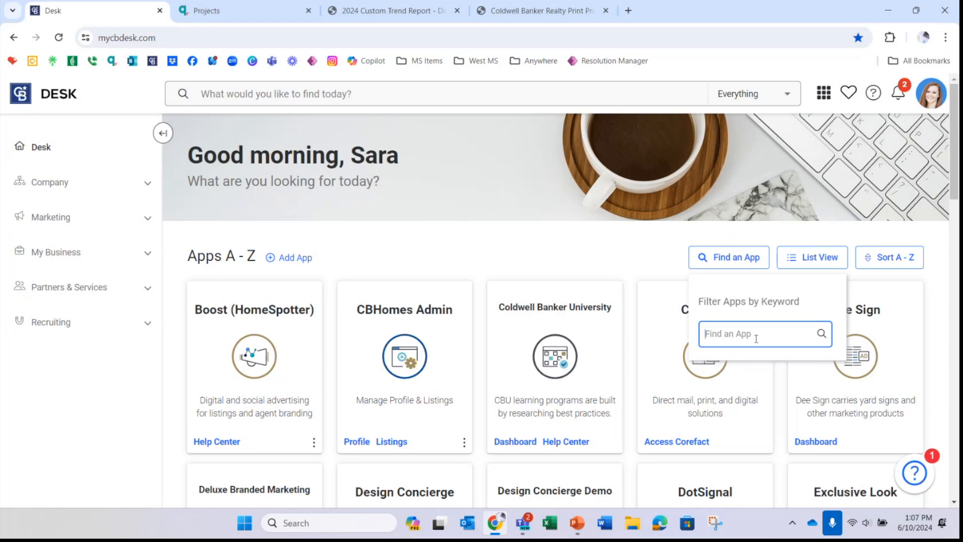
pyautogui.click(657, 248)
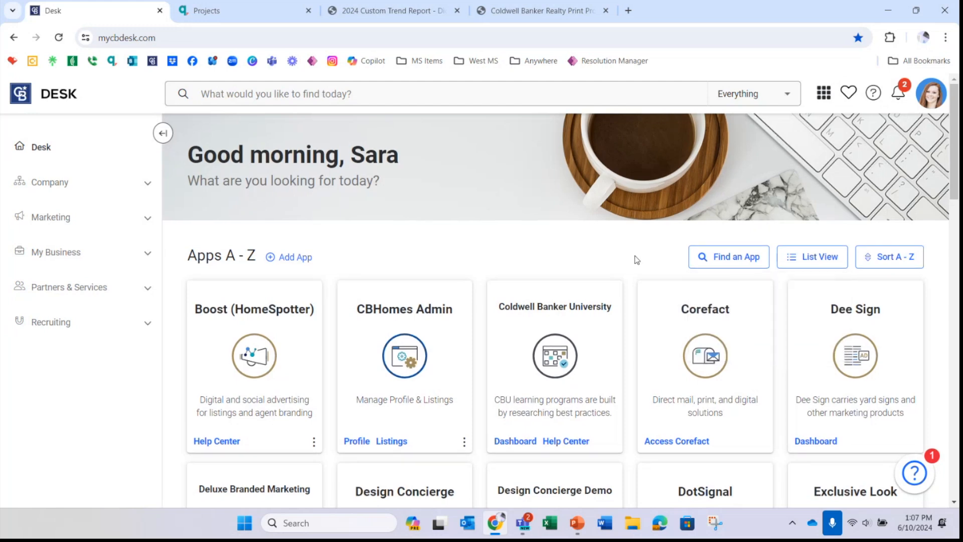
pyautogui.scroll(-3, 636, 259)
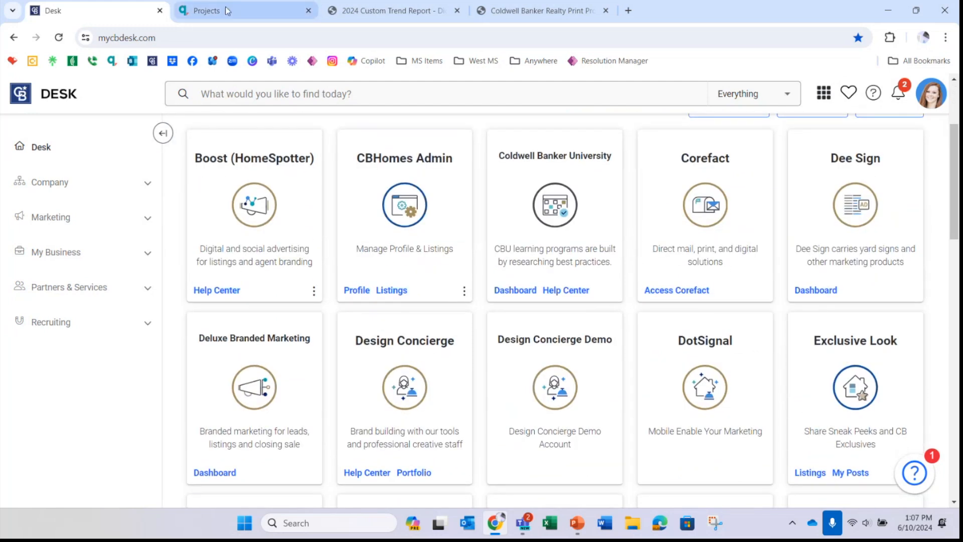
# Step: Switch to the Marketing Center, visit My Projects and My Images, and open the Templates library
pyautogui.click(236, 10)
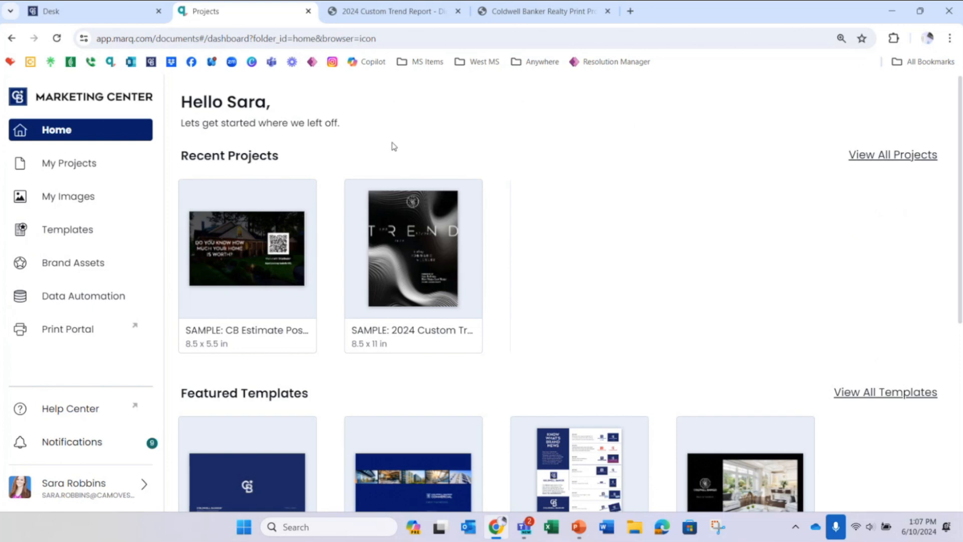
pyautogui.click(25, 166)
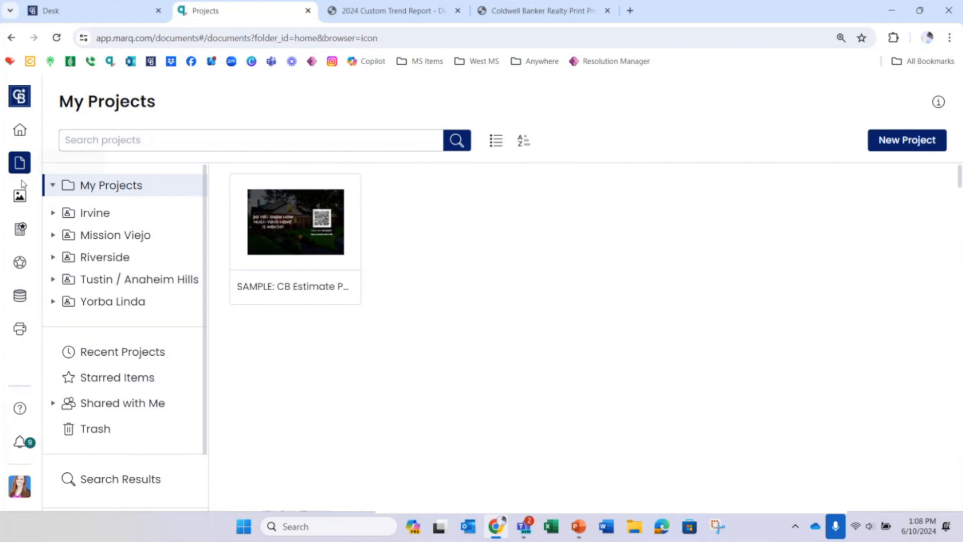
pyautogui.click(21, 195)
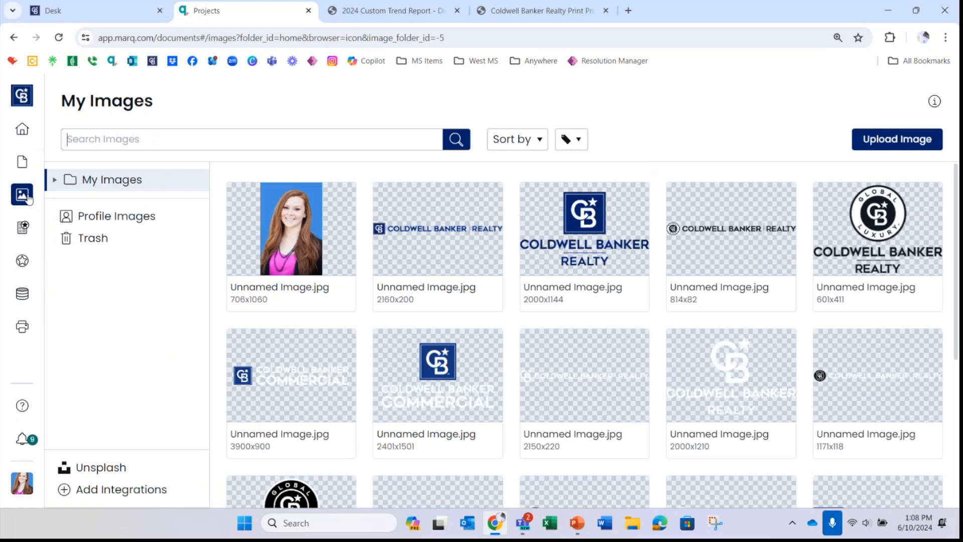
pyautogui.click(24, 228)
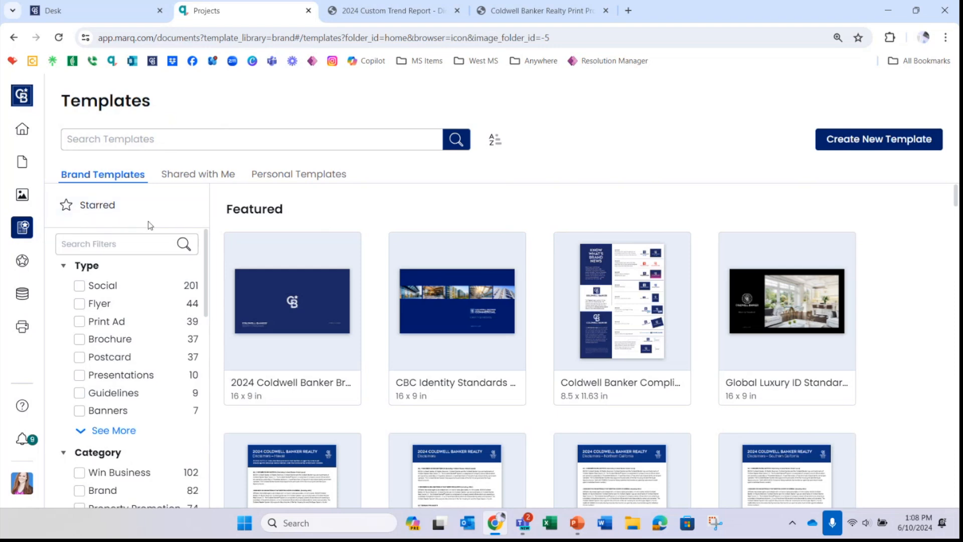
# Step: Browse the brand template filters, try the Flyer type filter, and clear it again
pyautogui.scroll(-3, 139, 275)
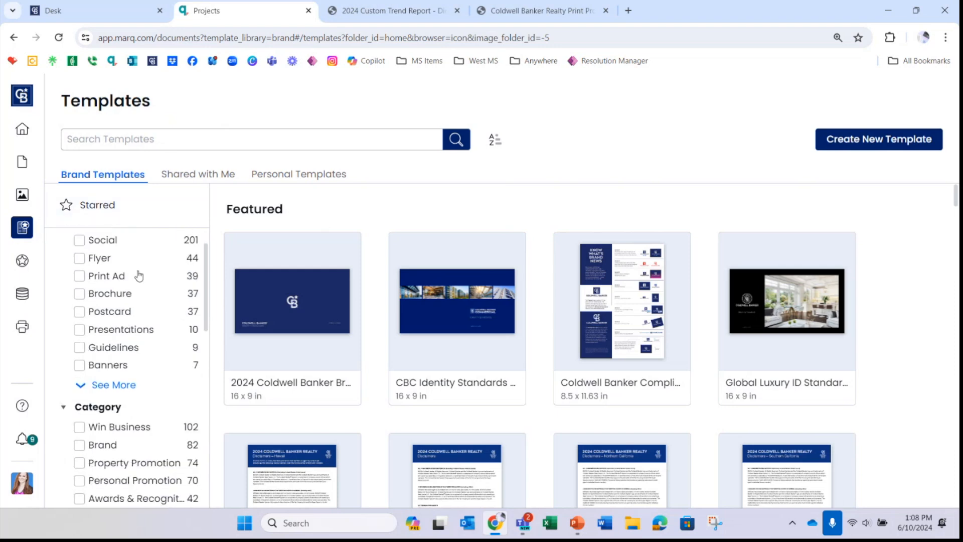
pyautogui.scroll(4, 139, 275)
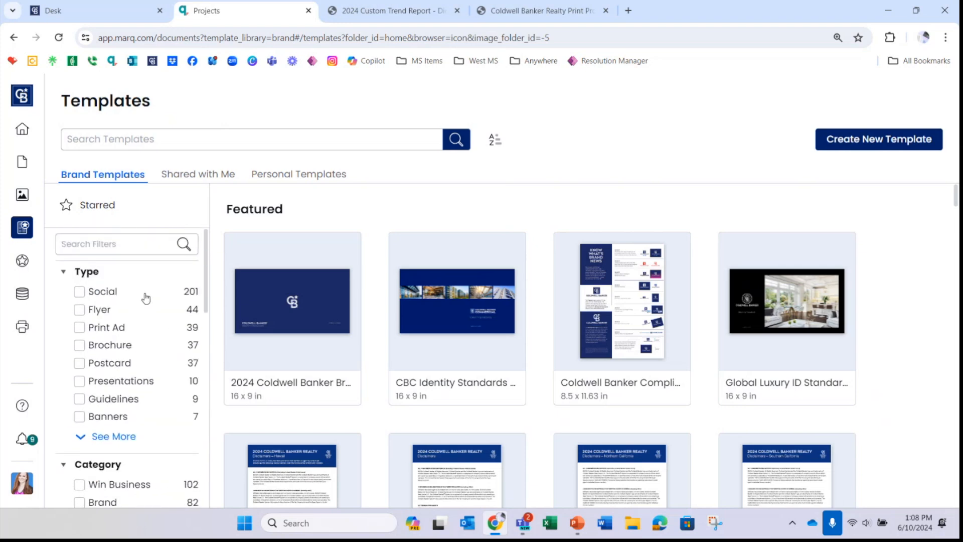
pyautogui.scroll(-2, 144, 296)
pyautogui.scroll(2, 145, 298)
pyautogui.click(79, 309)
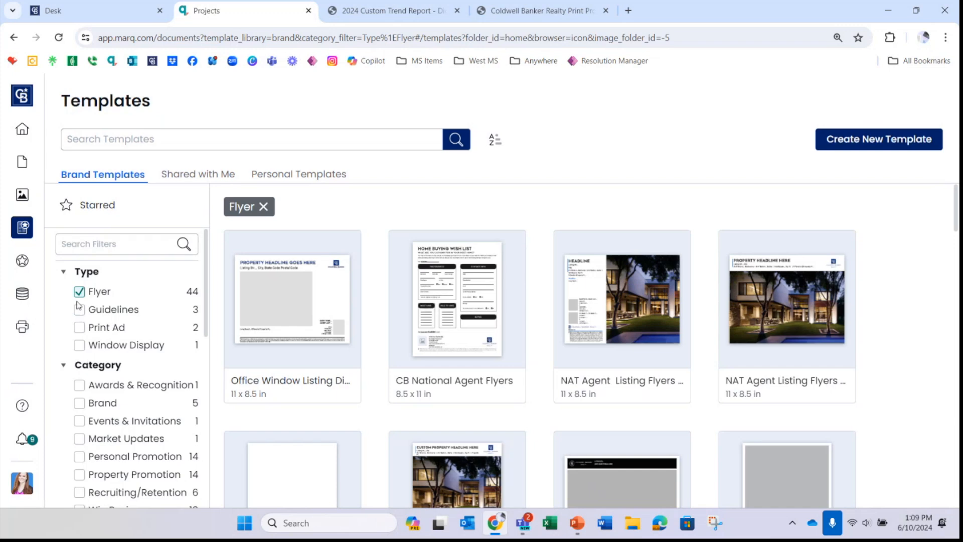
pyautogui.click(80, 293)
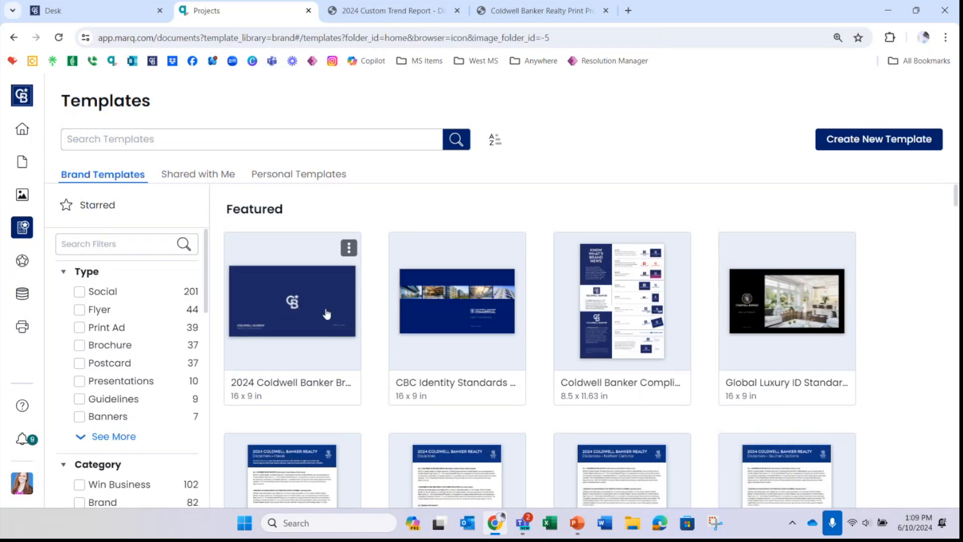
pyautogui.scroll(-2, 321, 317)
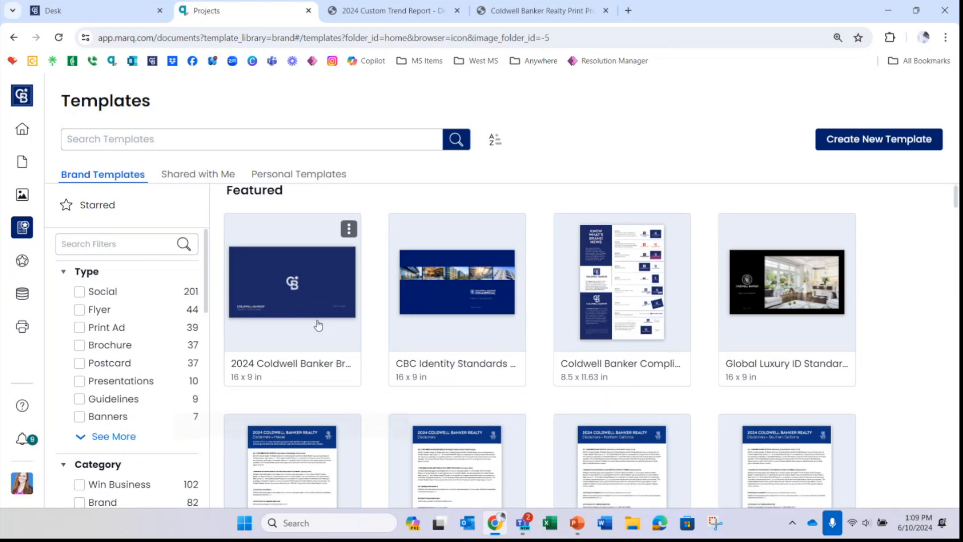
pyautogui.scroll(-1, 318, 327)
pyautogui.scroll(3, 301, 327)
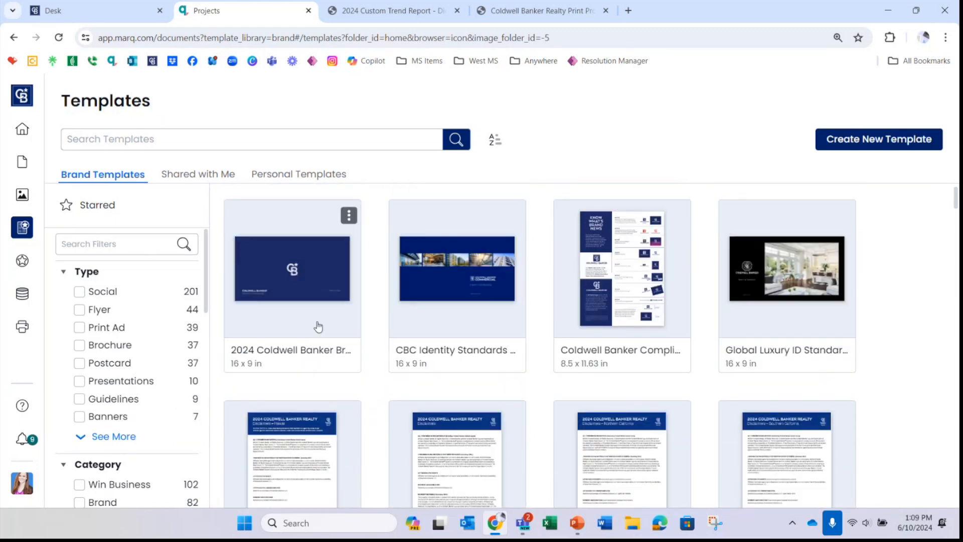
# Step: Filter the brand templates by Flyer, star the Office Window Listing Display (Agent) template, and clear the filter
pyautogui.click(79, 310)
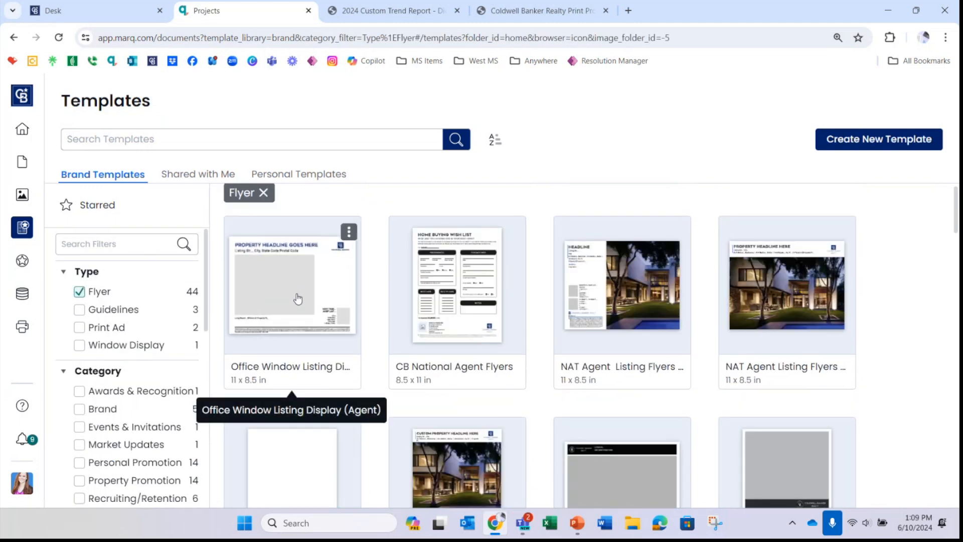
pyautogui.click(350, 229)
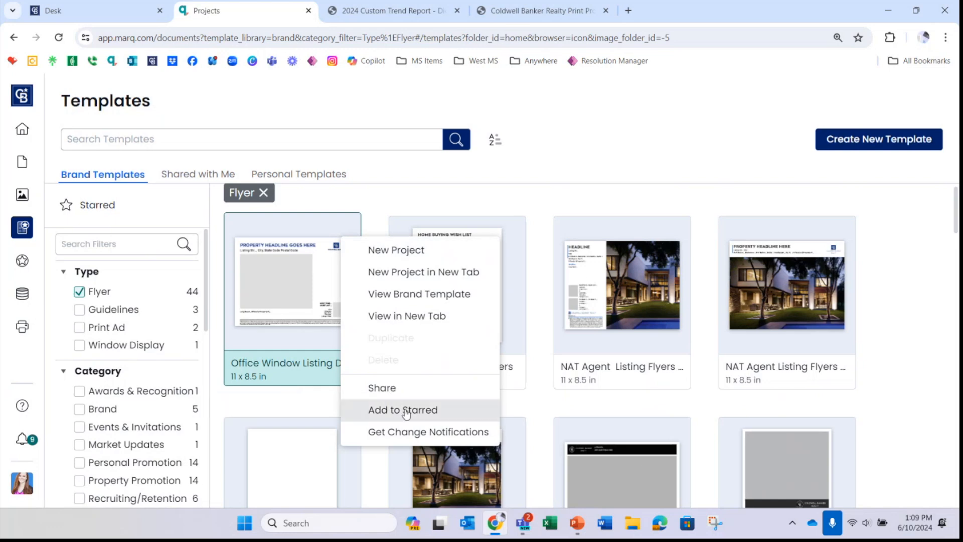
pyautogui.click(446, 414)
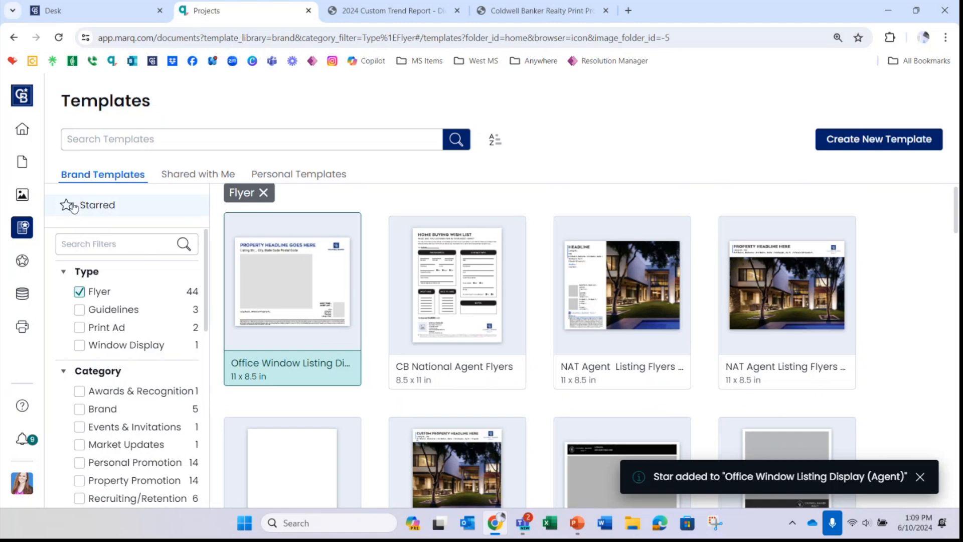
pyautogui.click(79, 292)
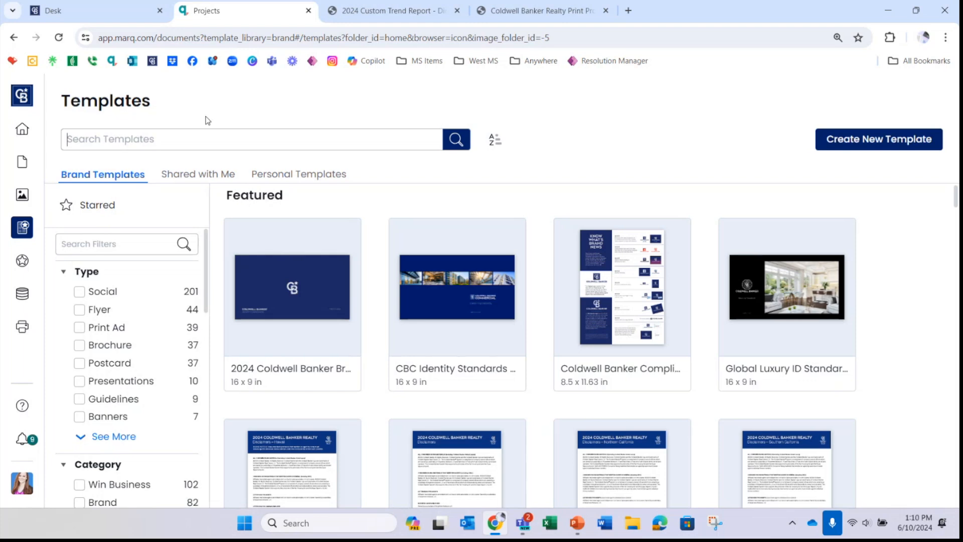
# Step: Search the brand templates for "trend" and create a document from 2024 Custom Trend Report - Digital in My Projects
pyautogui.write('trend')
pyautogui.press('Return')
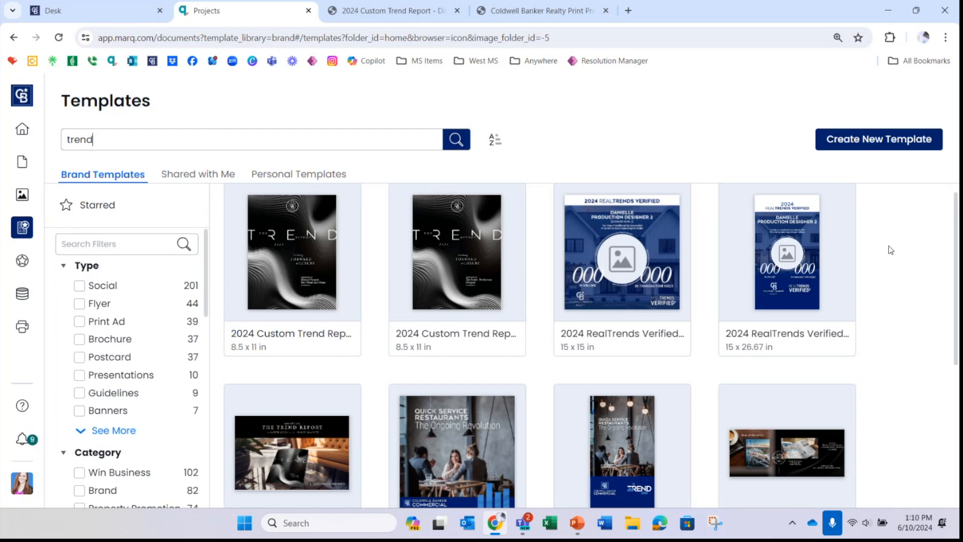
pyautogui.scroll(1, 906, 257)
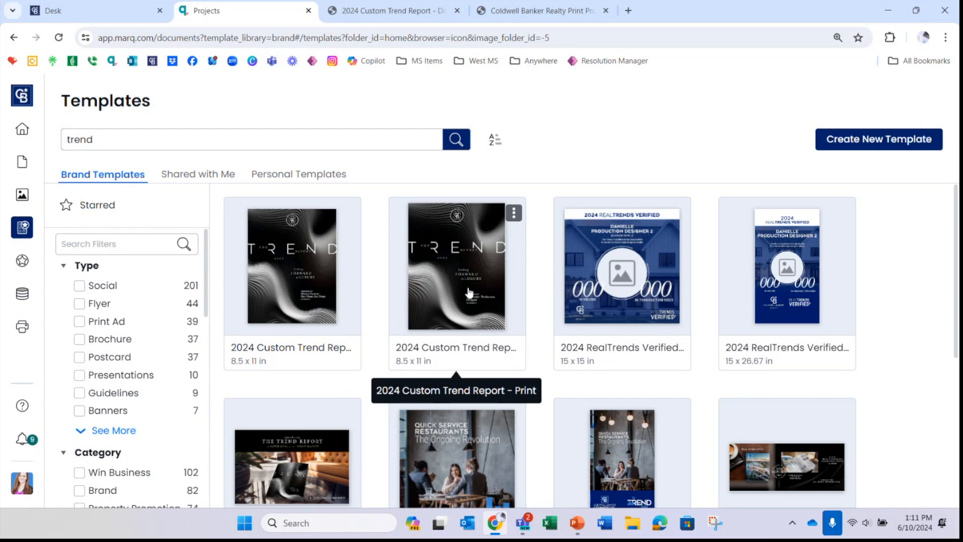
pyautogui.click(291, 285)
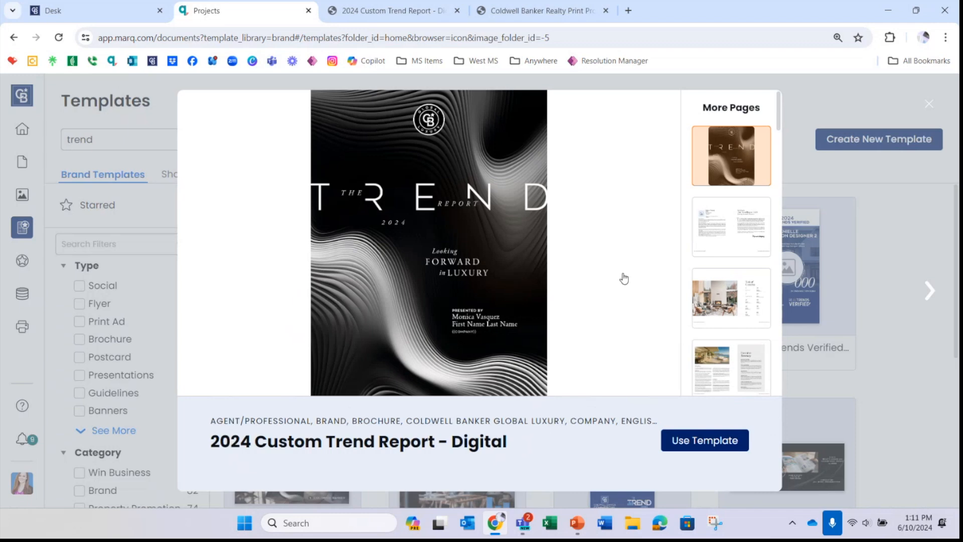
pyautogui.click(705, 441)
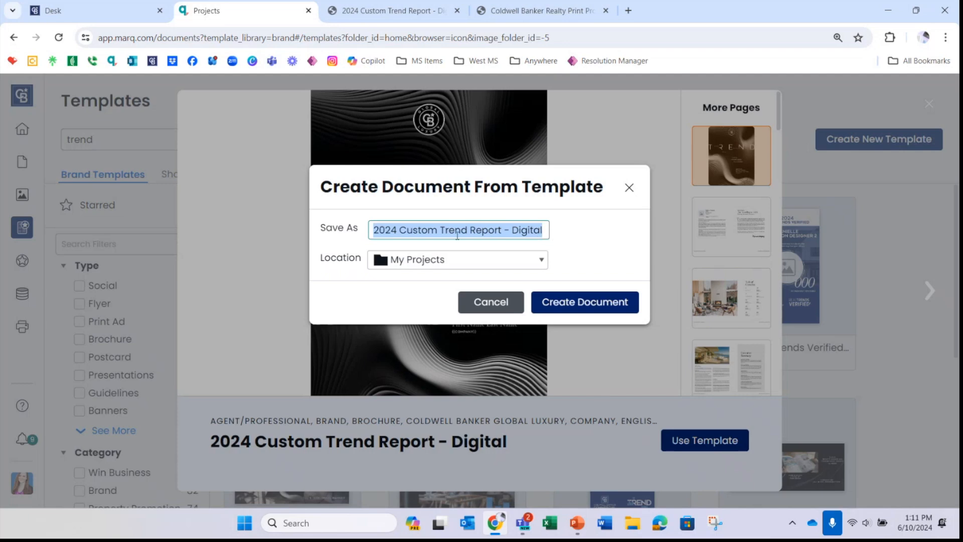
pyautogui.click(607, 308)
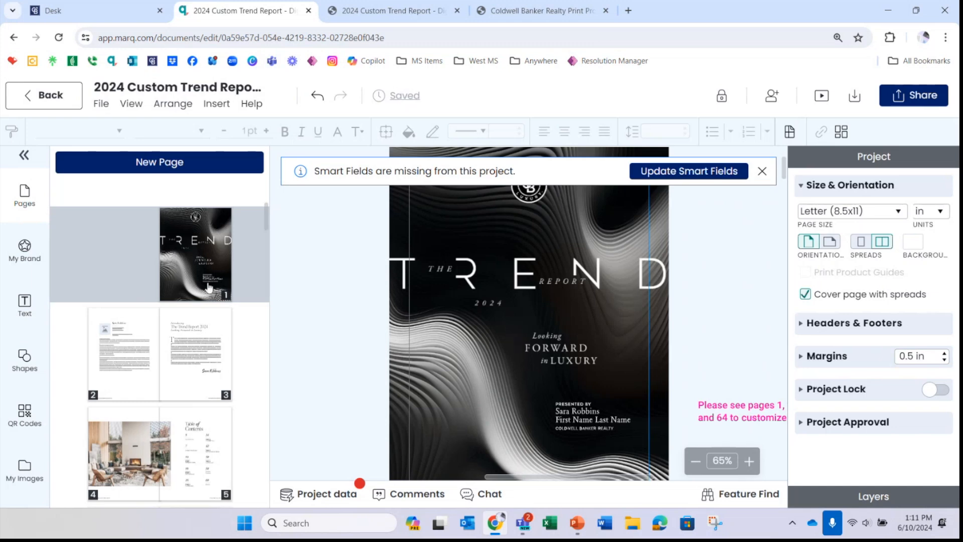
# Step: Look through the report's page thumbnails and check the missing Smart Fields form, closing it without entries and dismissing its notice
pyautogui.scroll(-3, 209, 287)
pyautogui.scroll(-5, 209, 287)
pyautogui.scroll(6, 209, 287)
pyautogui.scroll(3, 209, 288)
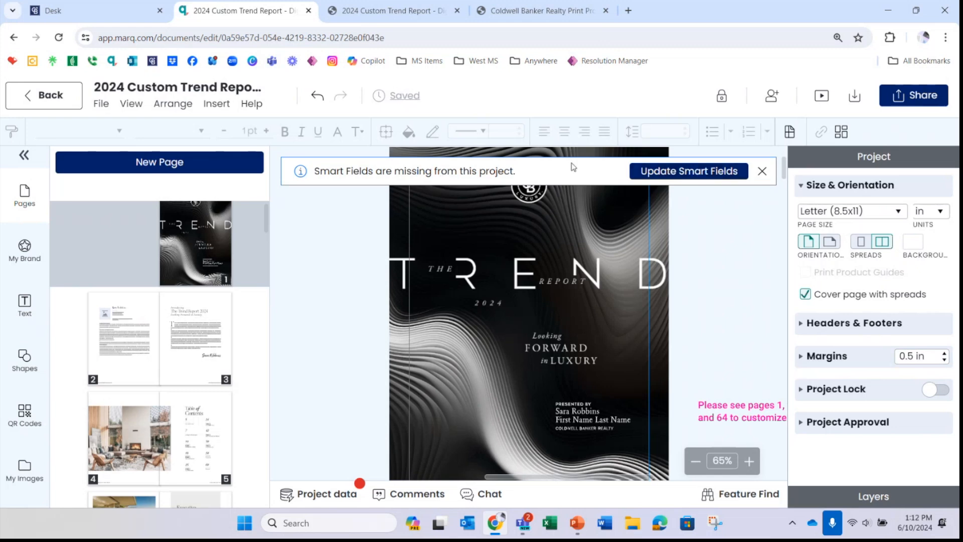
pyautogui.click(682, 172)
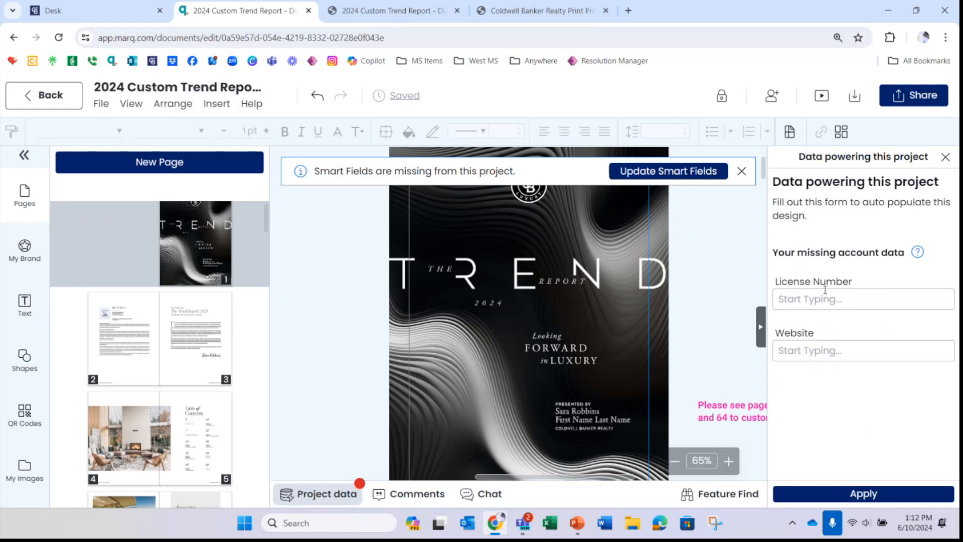
pyautogui.click(741, 171)
pyautogui.click(939, 160)
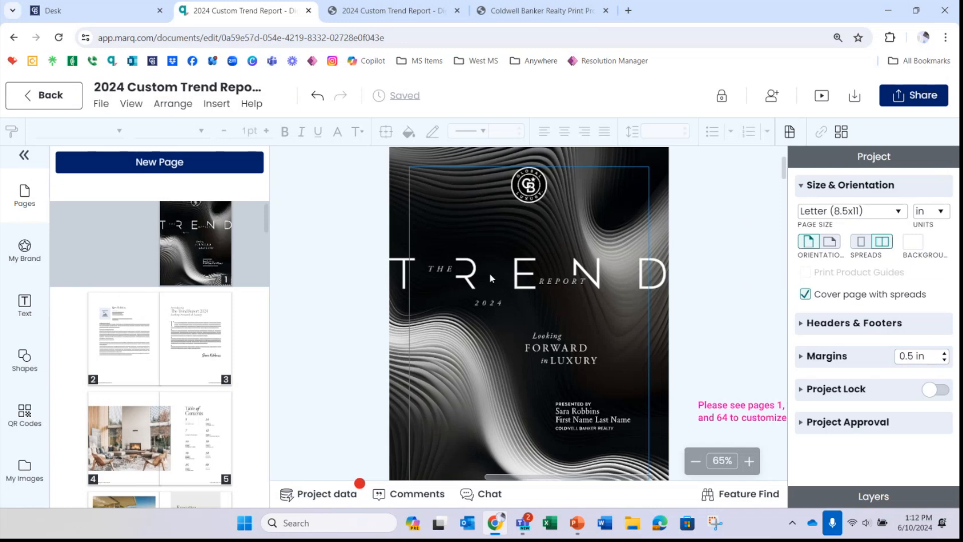
# Step: Delete the "First Name Last Name" placeholder line from the Presented By block on the cover page
pyautogui.scroll(-1, 489, 273)
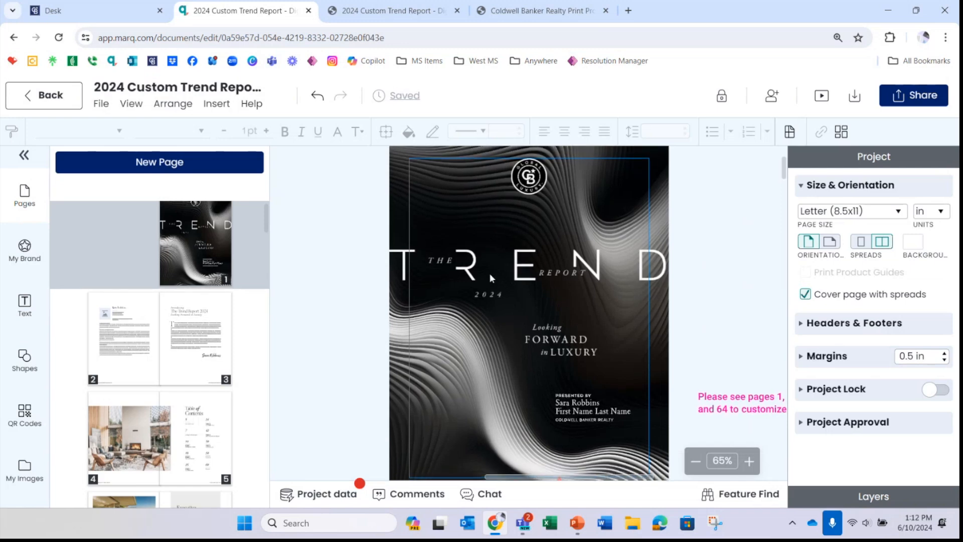
pyautogui.scroll(-1, 489, 273)
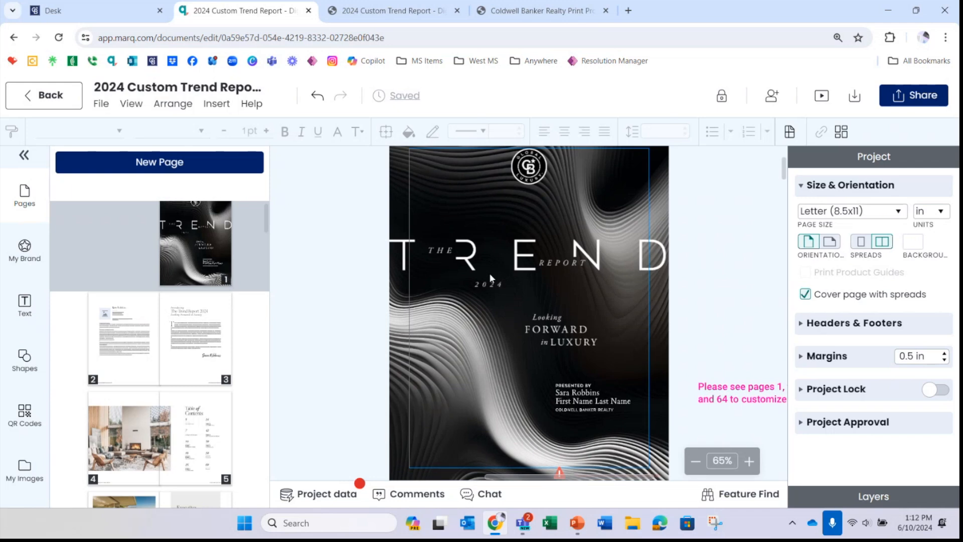
pyautogui.scroll(-1, 490, 273)
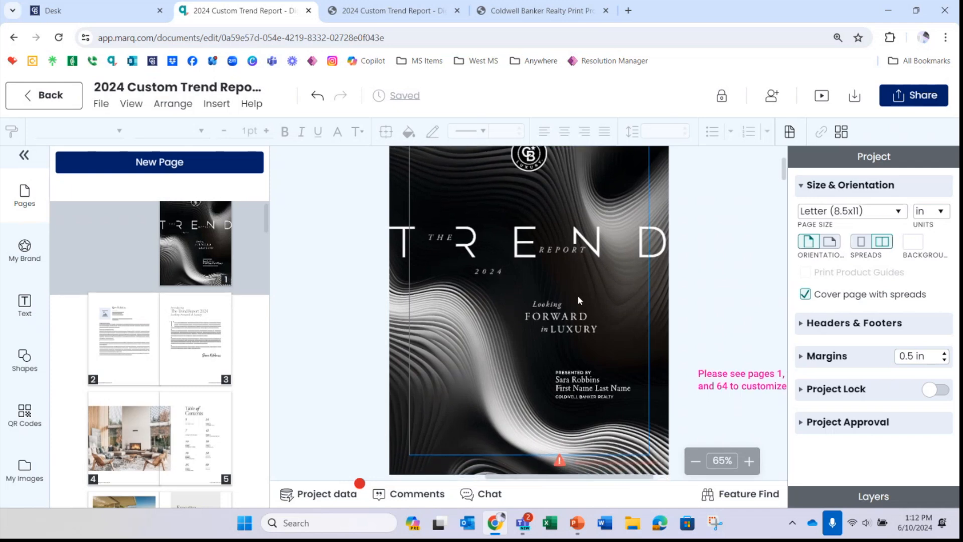
pyautogui.scroll(-2, 576, 294)
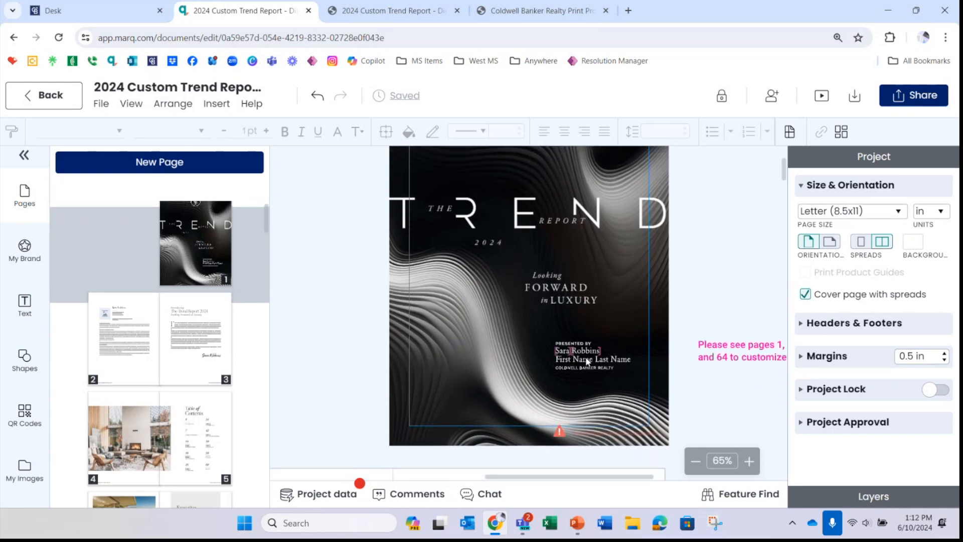
pyautogui.scroll(4, 585, 356)
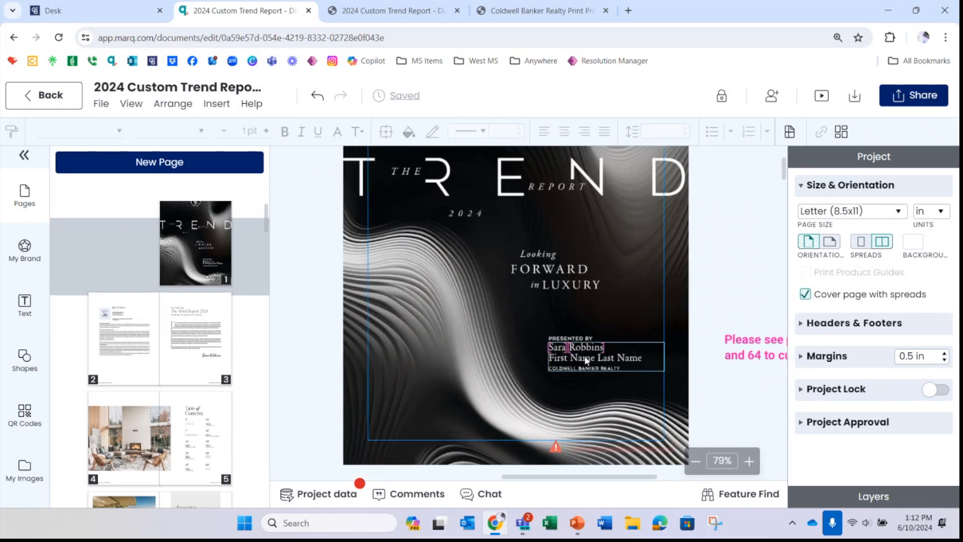
pyautogui.scroll(1, 584, 356)
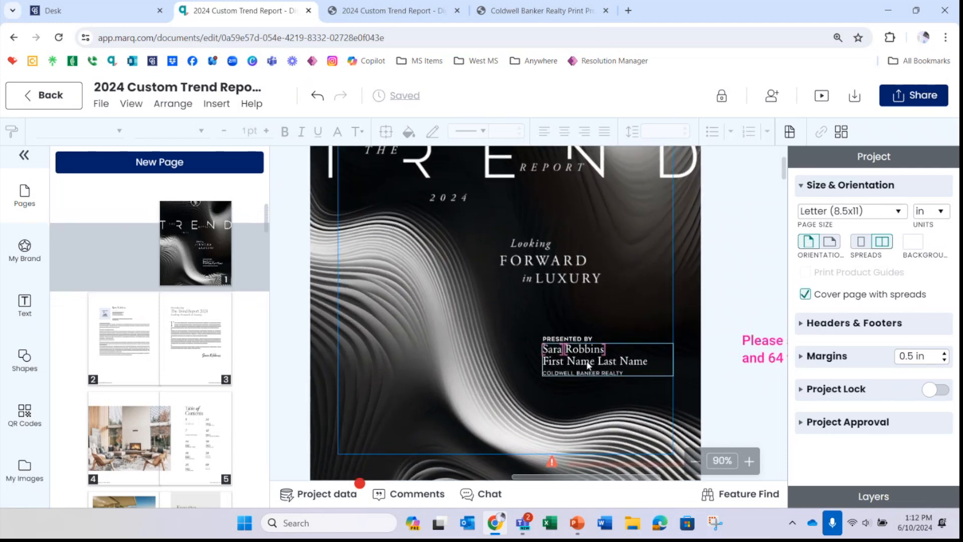
pyautogui.click(585, 360)
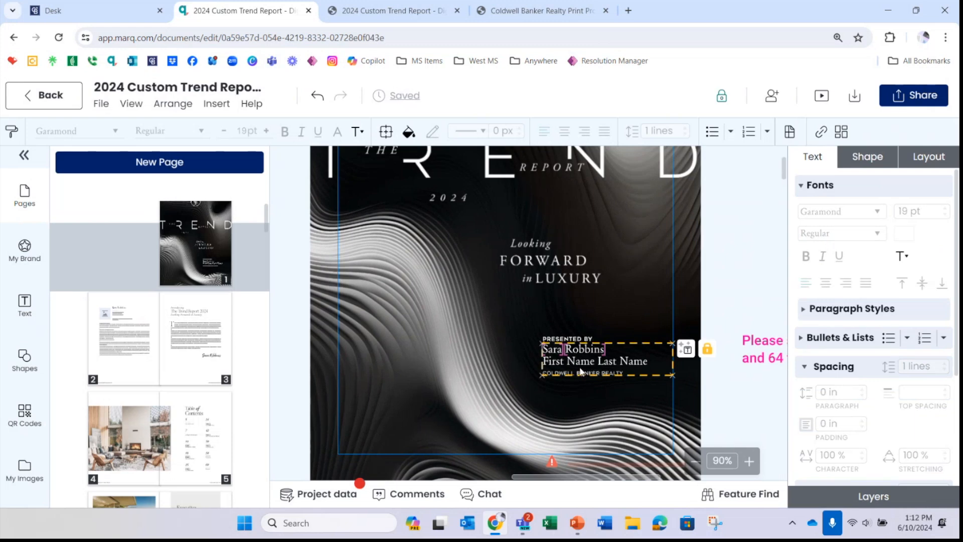
pyautogui.click(591, 361)
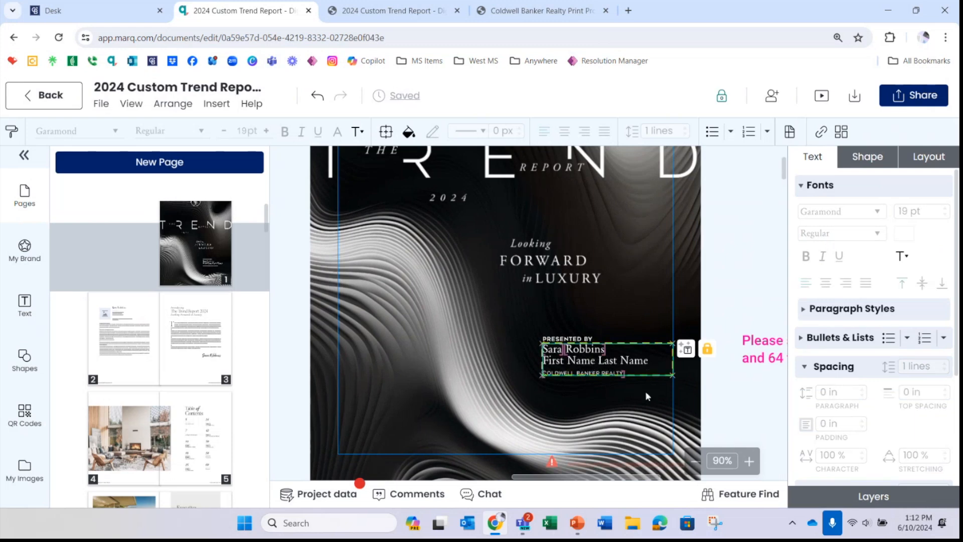
pyautogui.press('BackSpace')
pyautogui.press('BackSpace')
pyautogui.press('BackSpace')
pyautogui.press('BackSpace')
pyautogui.press('BackSpace')
pyautogui.press('BackSpace')
pyautogui.press('BackSpace')
pyautogui.press('BackSpace')
pyautogui.press('BackSpace')
pyautogui.press('BackSpace')
pyautogui.press('BackSpace')
pyautogui.press('BackSpace')
pyautogui.press('BackSpace')
pyautogui.press('BackSpace')
pyautogui.press('BackSpace')
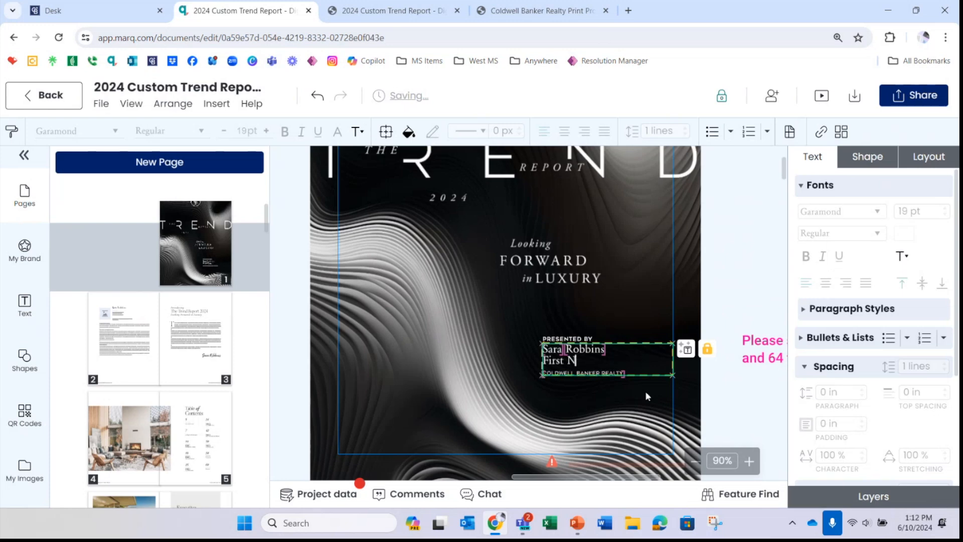
pyautogui.press('BackSpace')
pyautogui.press('BackSpace')
pyautogui.press('BackSpace')
pyautogui.press('BackSpace')
pyautogui.press('BackSpace')
pyautogui.click(742, 278)
pyautogui.click(583, 350)
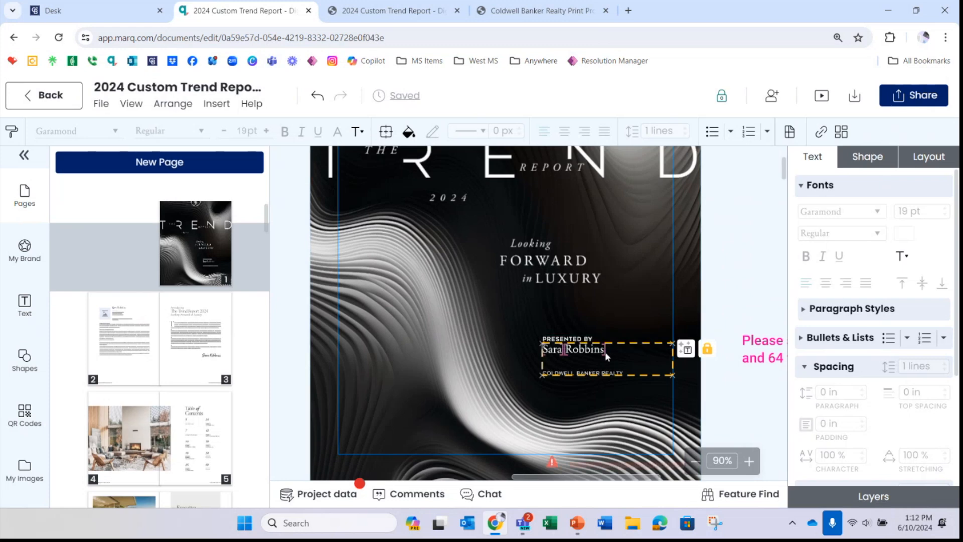
pyautogui.click(588, 360)
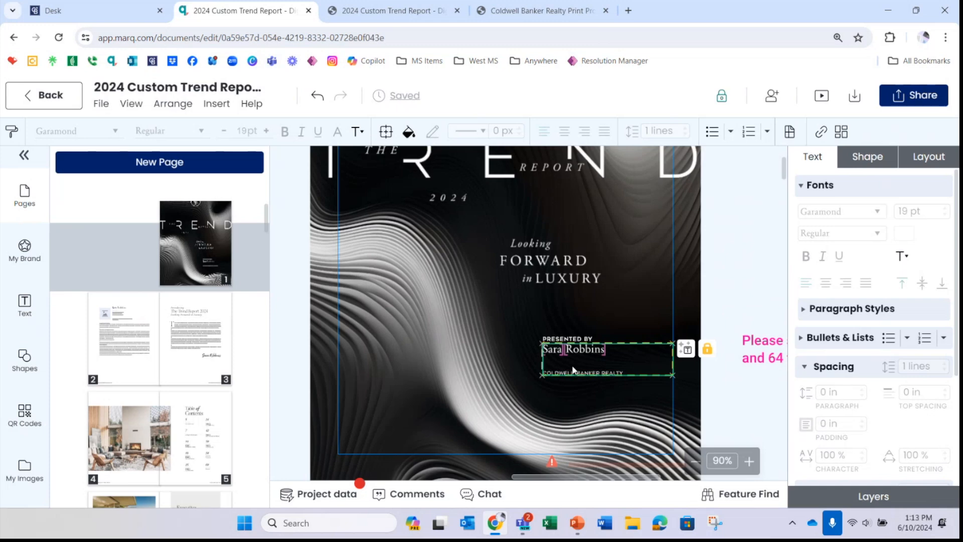
pyautogui.click(721, 295)
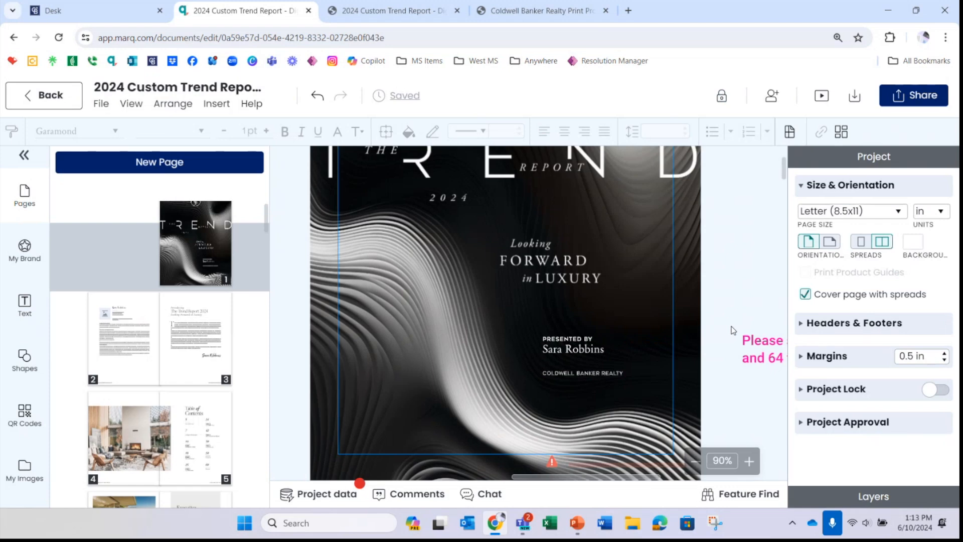
# Step: On page 2, replace the "Real Estate Professional" title under the agent's name with "Field Marketing Specialist"
pyautogui.click(107, 341)
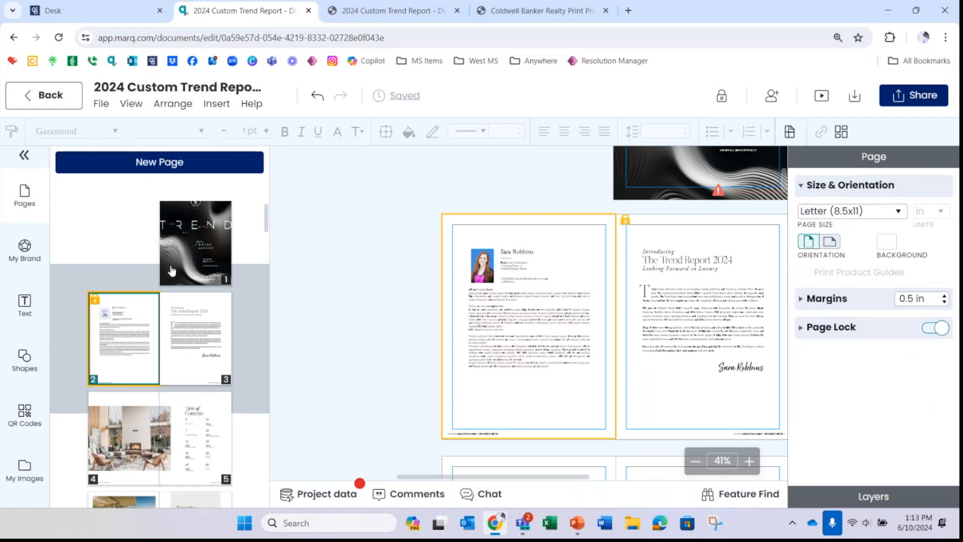
pyautogui.scroll(-1, 657, 356)
pyautogui.scroll(-2, 658, 353)
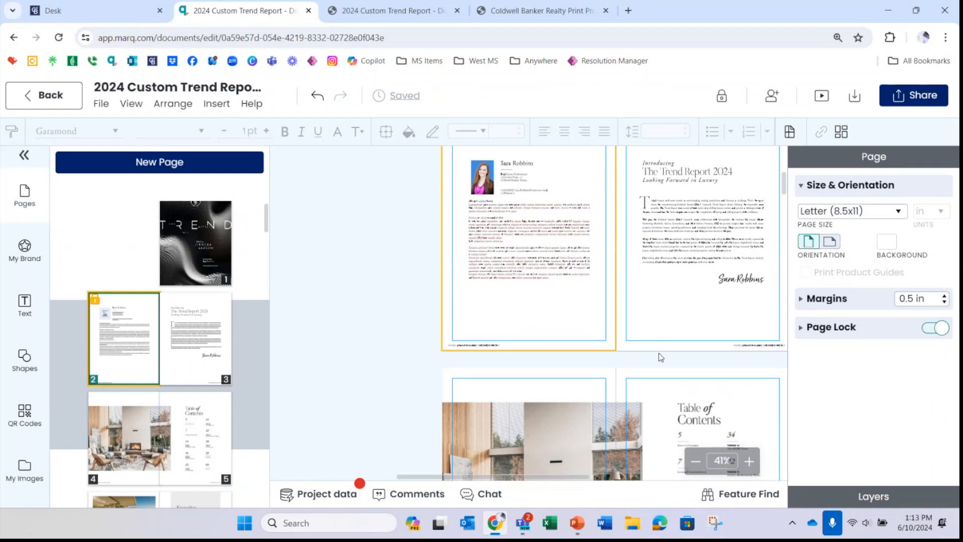
pyautogui.click(749, 462)
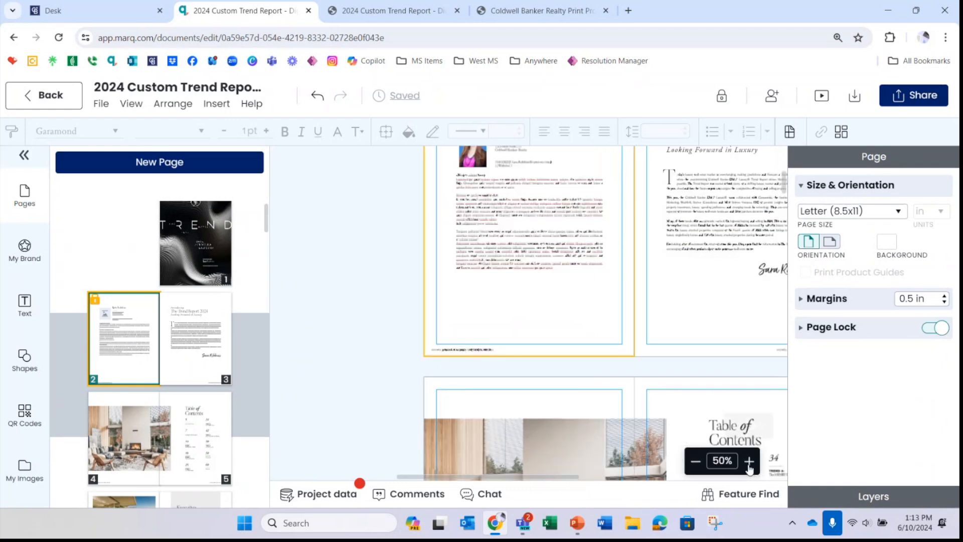
pyautogui.click(749, 462)
pyautogui.scroll(1, 684, 292)
pyautogui.scroll(2, 684, 290)
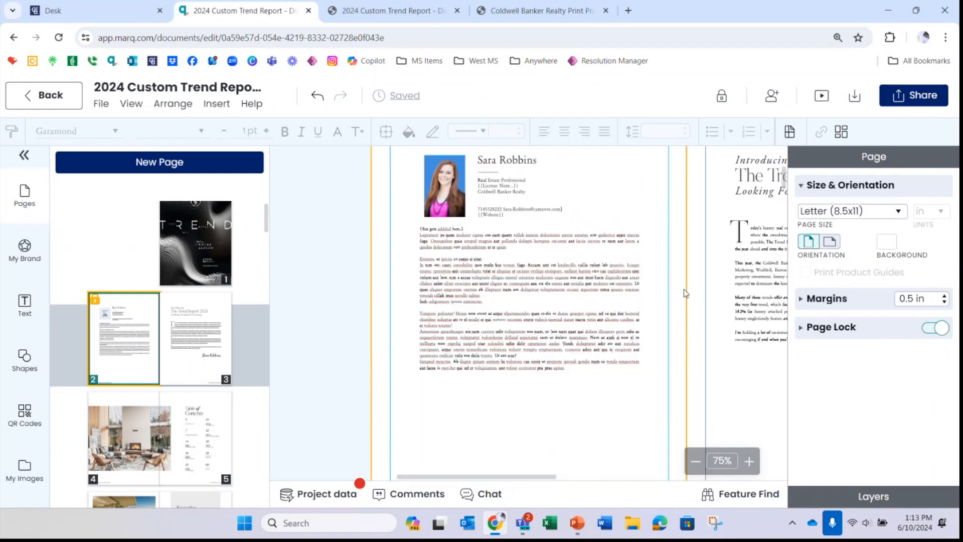
pyautogui.click(749, 462)
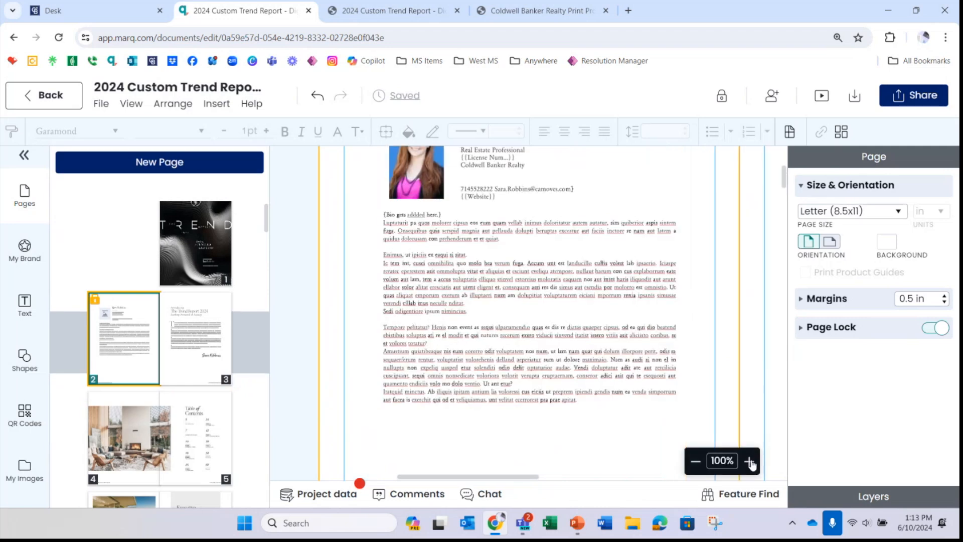
pyautogui.scroll(2, 664, 319)
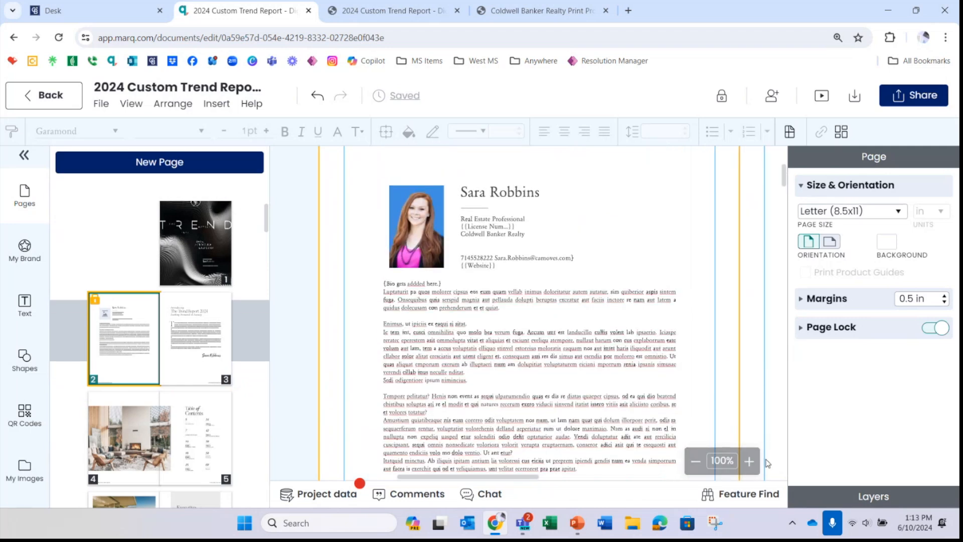
pyautogui.click(749, 461)
pyautogui.scroll(3, 552, 243)
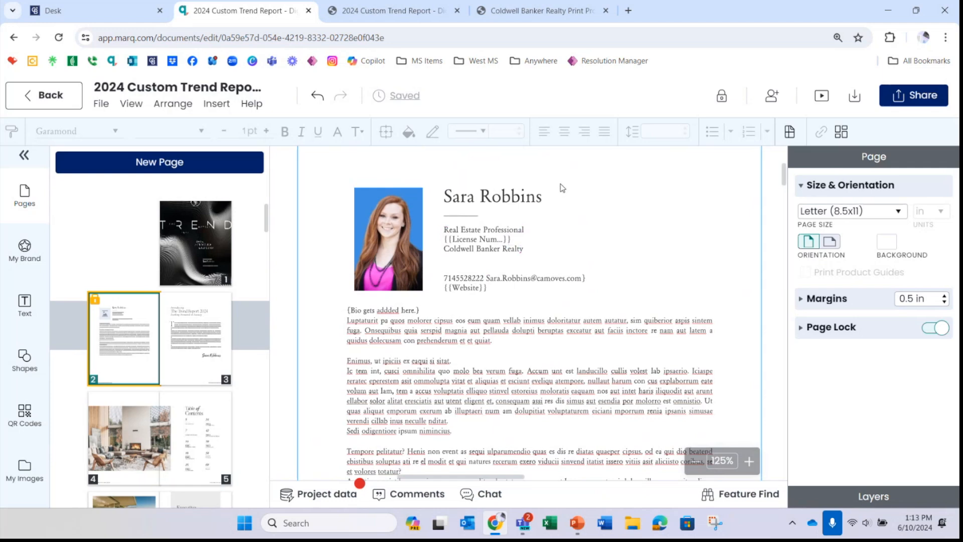
pyautogui.click(522, 248)
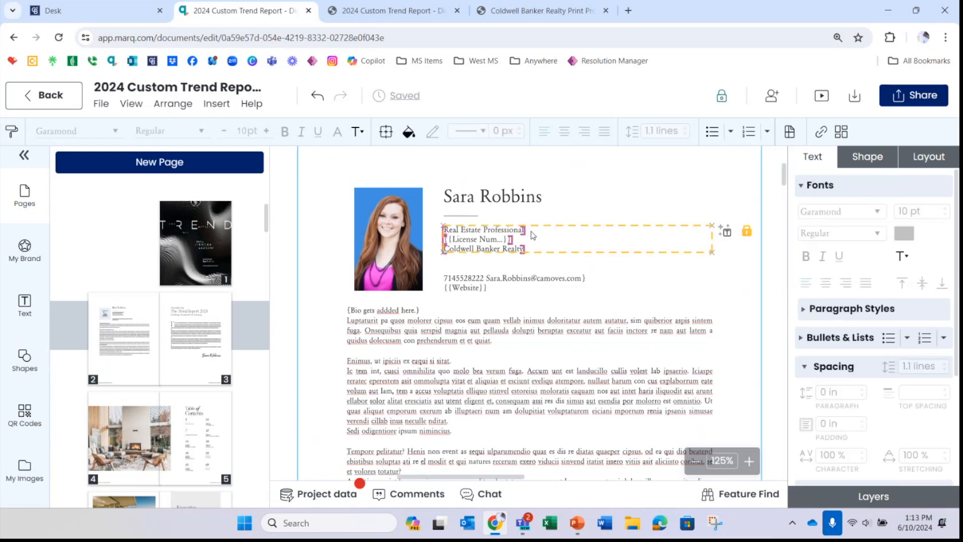
pyautogui.click(508, 230)
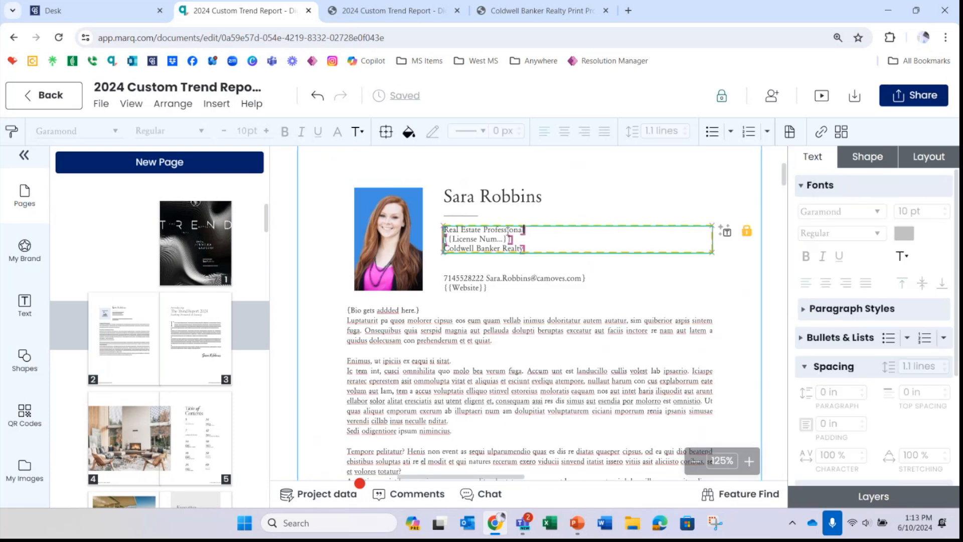
pyautogui.tripleClick(518, 229)
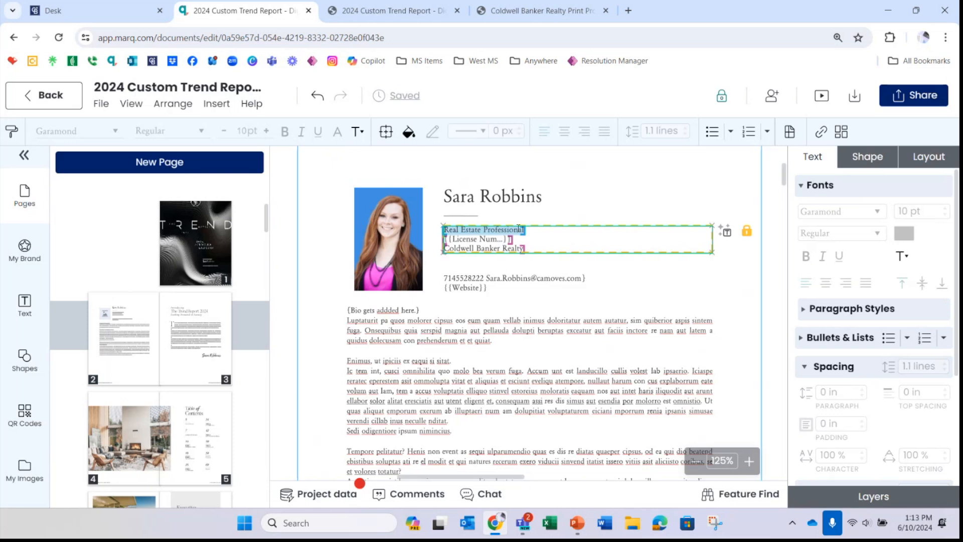
pyautogui.write('Field Marketing')
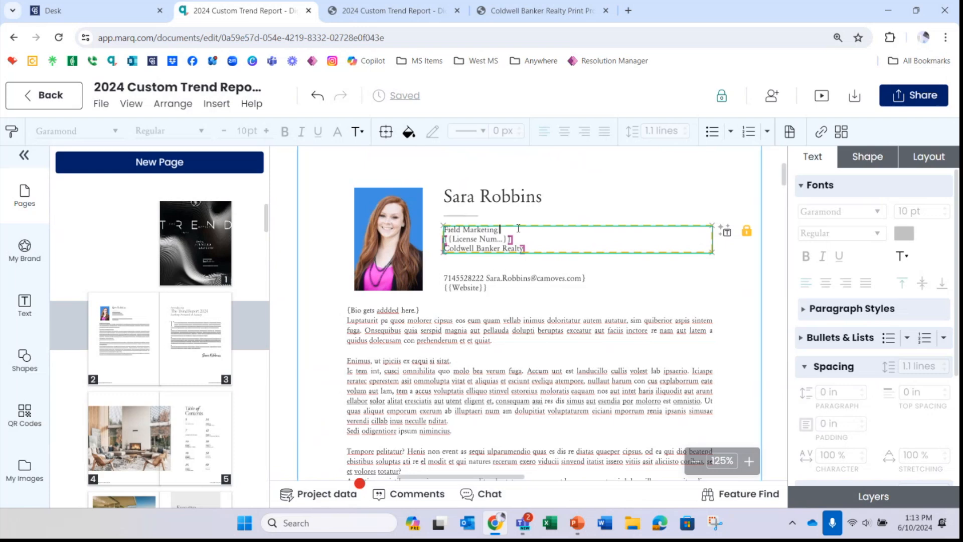
pyautogui.write('Specialist')
# Step: Remove the license number placeholder line below the job title and re-enter the company line as "Coldwell Banker Realty"
pyautogui.tripleClick(510, 239)
pyautogui.press('BackSpace')
pyautogui.tripleClick(513, 248)
pyautogui.press('BackSpace')
pyautogui.write('Coldwell Banker')
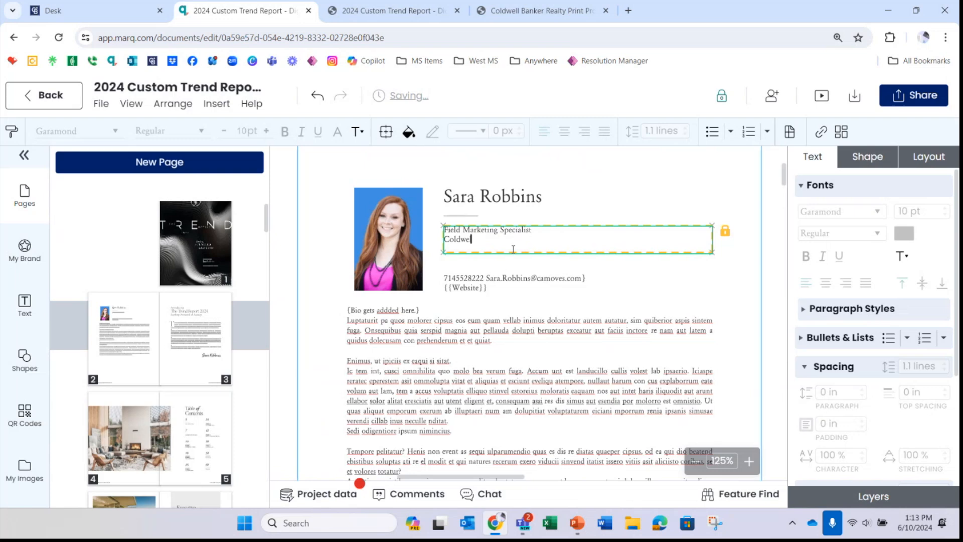
pyautogui.write(' Realty')
# Step: Delete the phone number from the page 2 contact block and replace the Website placeholder with "ColdwellBankerLuxury.com"
pyautogui.click(484, 278)
pyautogui.doubleClick(484, 278)
pyautogui.press('BackSpace')
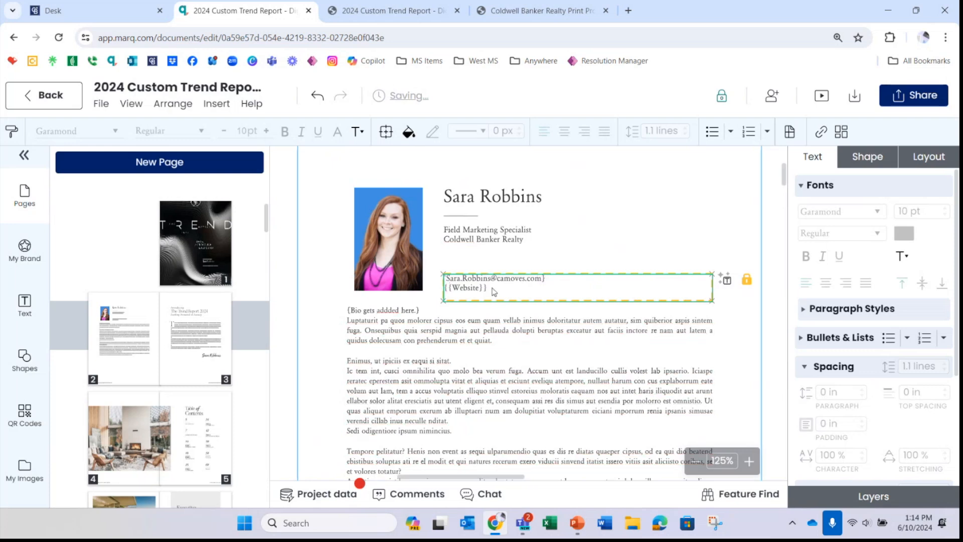
pyautogui.tripleClick(479, 289)
pyautogui.write('Cold')
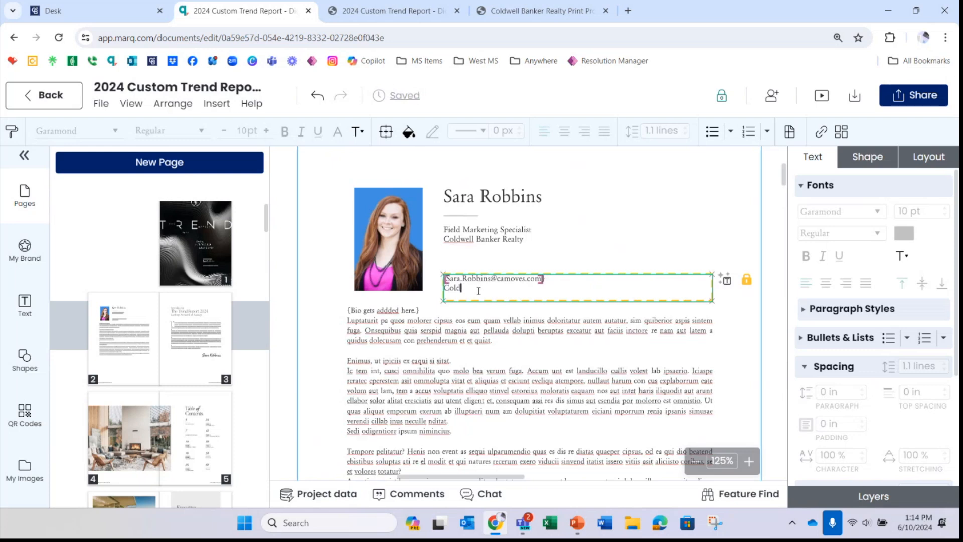
pyautogui.write('wellBankerLuxy')
pyautogui.write('ury.com')
pyautogui.click(569, 257)
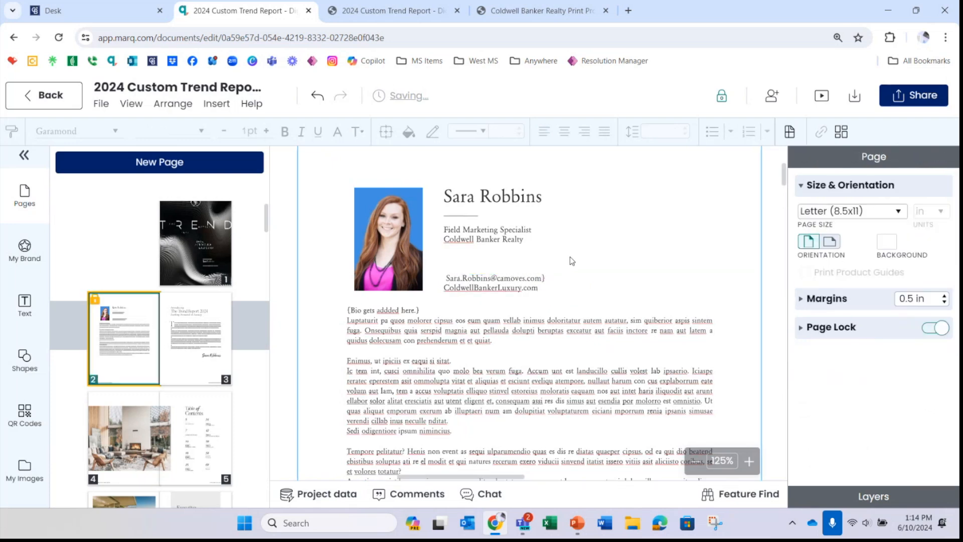
# Step: Delete the last placeholder paragraph, beginning "Itatquid minctus", from the page 2 bio text
pyautogui.scroll(-1, 502, 291)
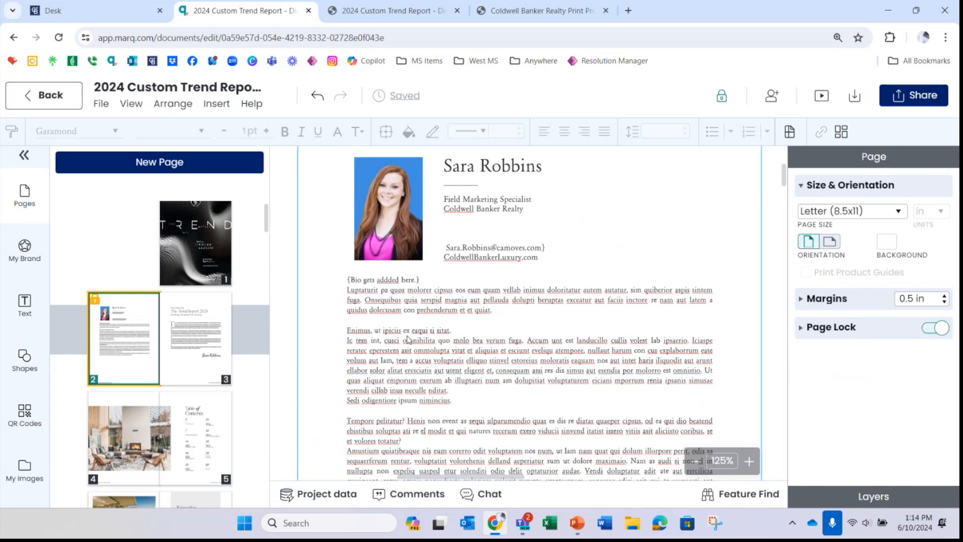
pyautogui.click(426, 390)
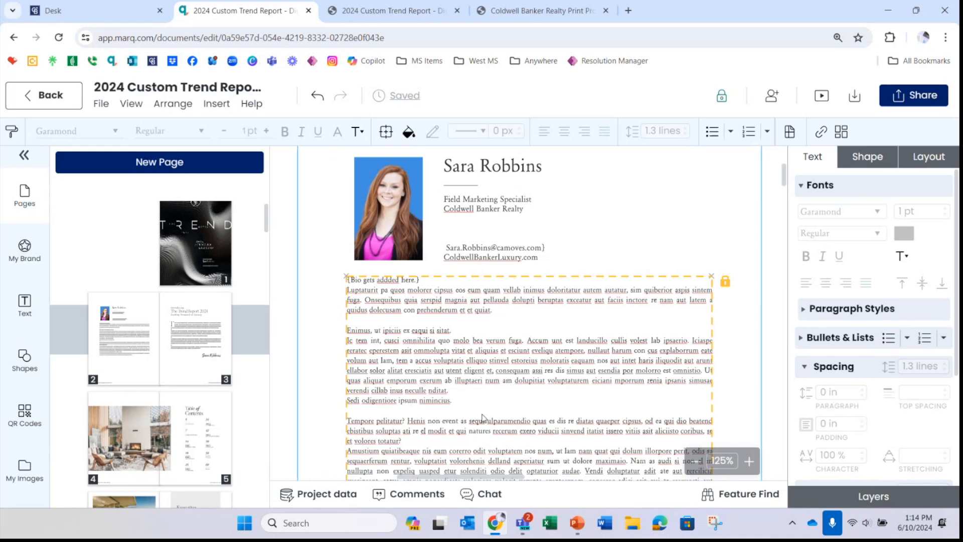
pyautogui.scroll(-2, 482, 418)
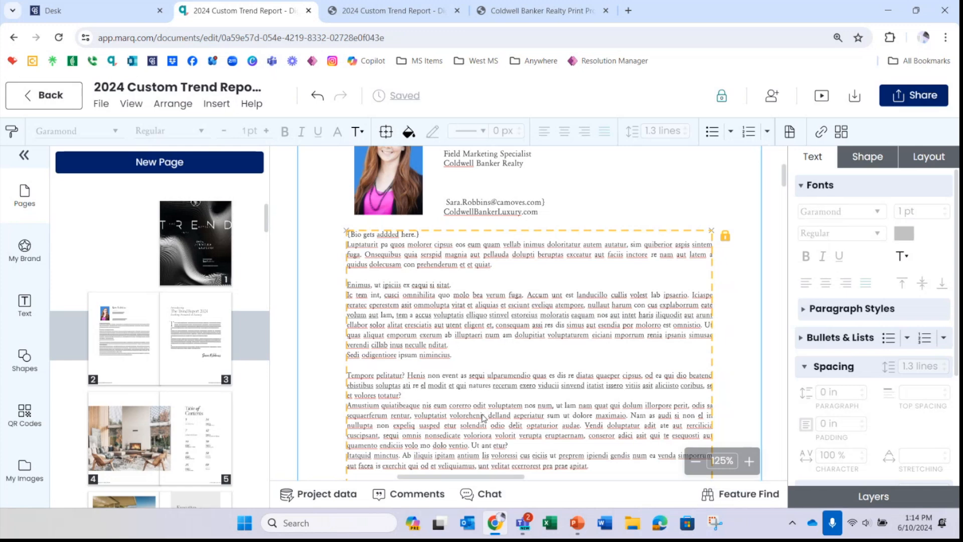
pyautogui.doubleClick(424, 335)
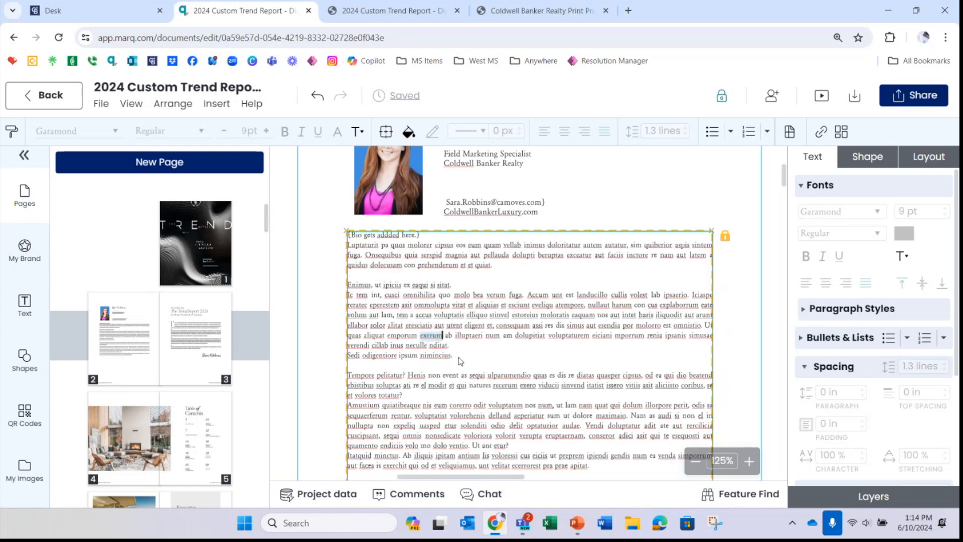
pyautogui.scroll(-3, 486, 380)
pyautogui.moveTo(593, 333); pyautogui.dragTo(421, 203)
pyautogui.press('Escape')
pyautogui.click(592, 336)
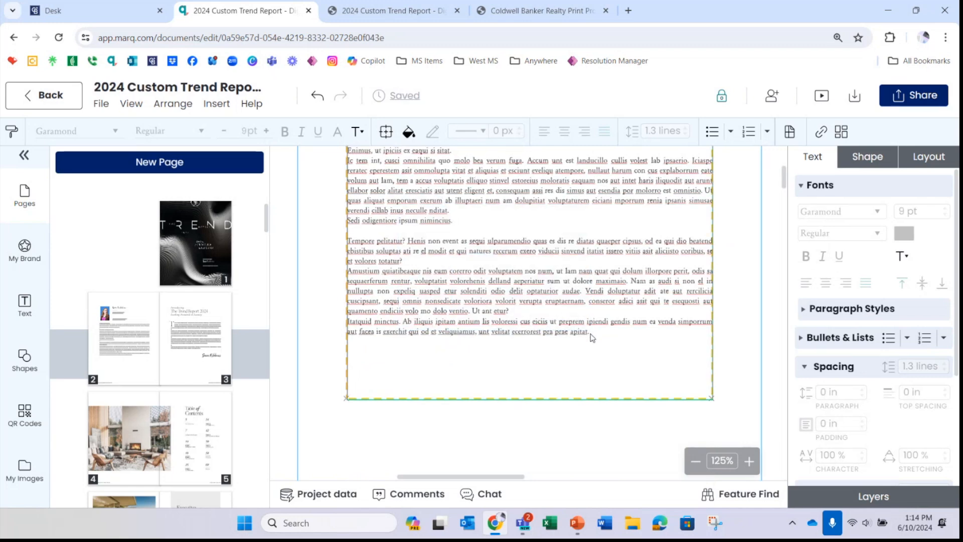
pyautogui.moveTo(590, 334)
pyautogui.mouseDown()
pyautogui.moveTo(548, 331)
pyautogui.moveTo(470, 282)
pyautogui.mouseUp()
pyautogui.doubleClick(568, 321)
pyautogui.hotkey('shift', 'Home')
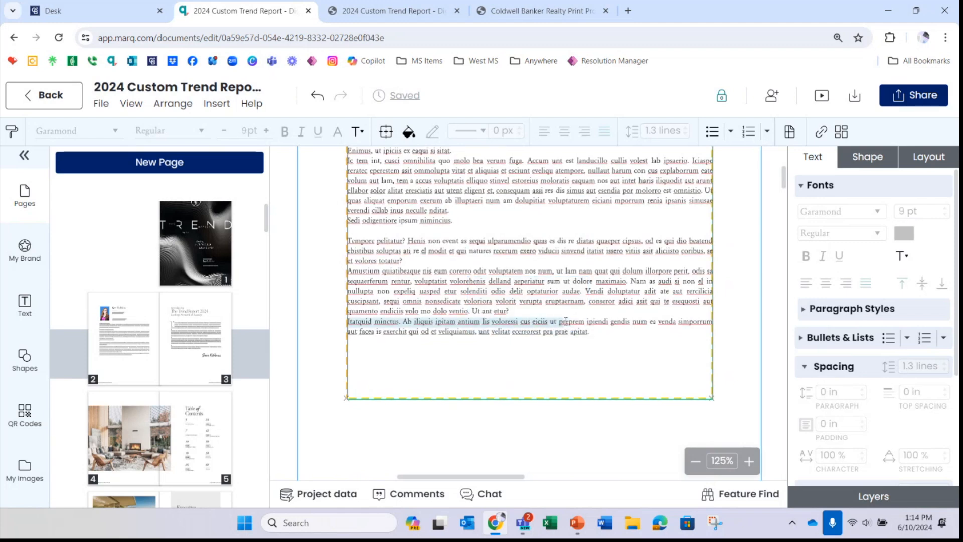
pyautogui.keyDown('shift'); pyautogui.click(585, 332); pyautogui.keyUp('shift')
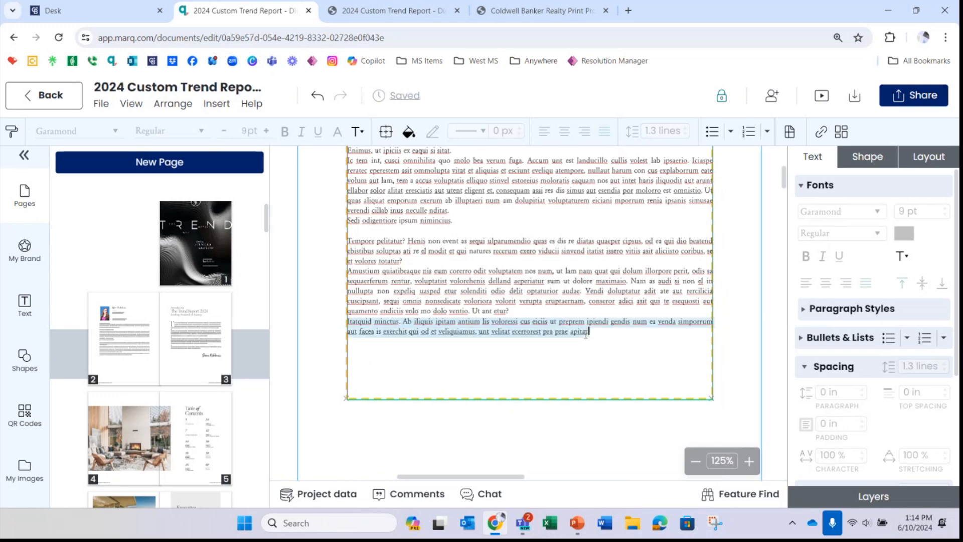
pyautogui.press('BackSpace')
pyautogui.scroll(2, 551, 317)
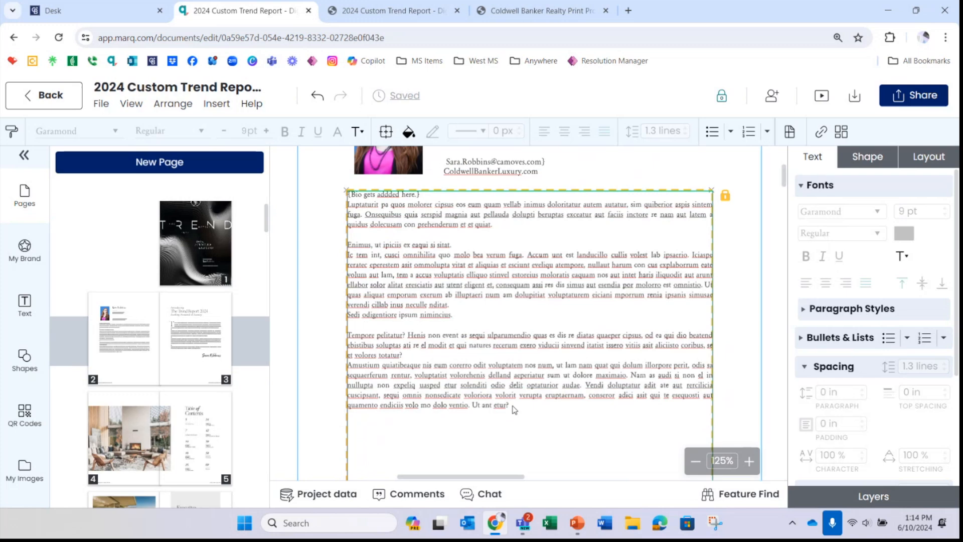
# Step: Replace the remaining placeholder bio text on page 2 with "Here is where you would add your bio!"
pyautogui.moveTo(508, 405); pyautogui.dragTo(350, 210)
pyautogui.press('BackSpace')
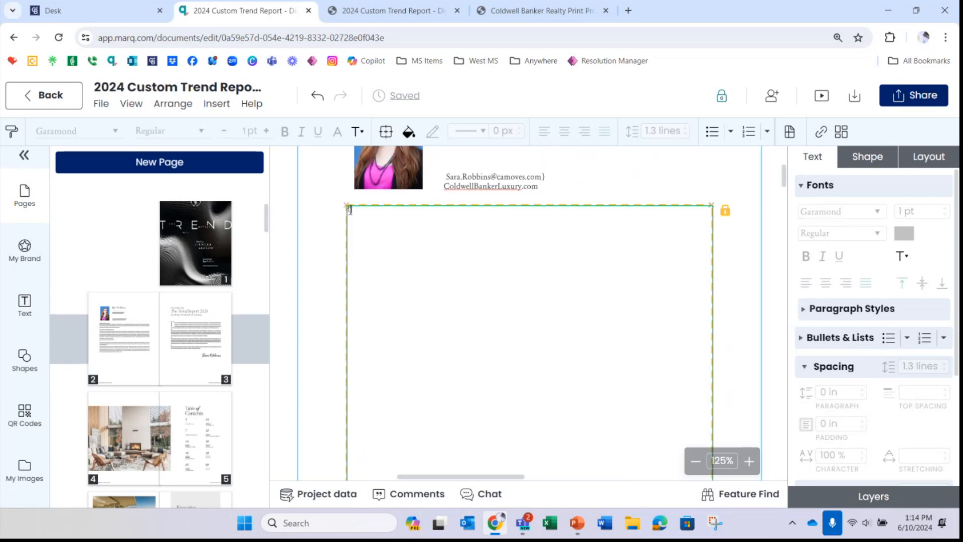
pyautogui.write('Here is where you would add your bio')
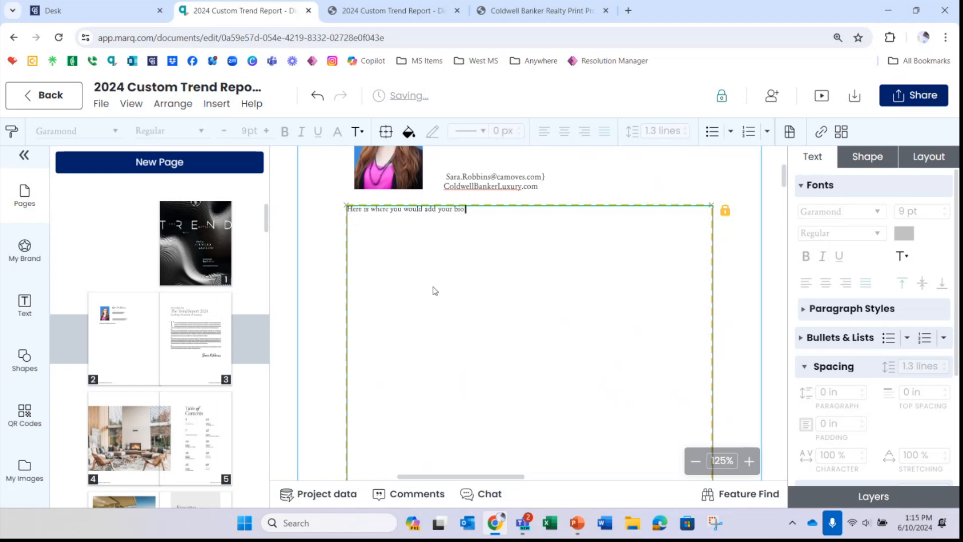
pyautogui.write('!')
pyautogui.click(299, 288)
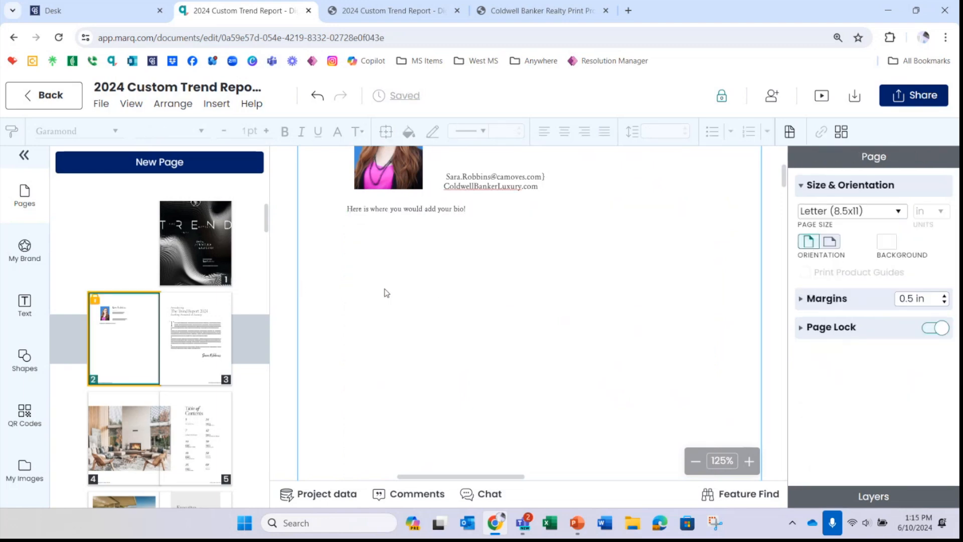
pyautogui.click(435, 283)
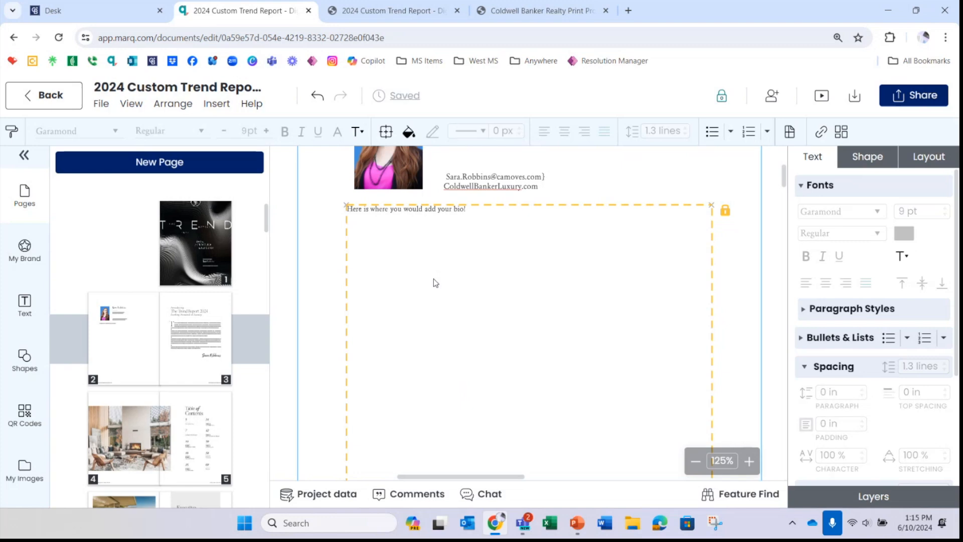
pyautogui.click(447, 180)
pyautogui.click(477, 297)
# Step: Examine the introduction letter on page 3, checking whether its body text and signature can be edited
pyautogui.click(221, 347)
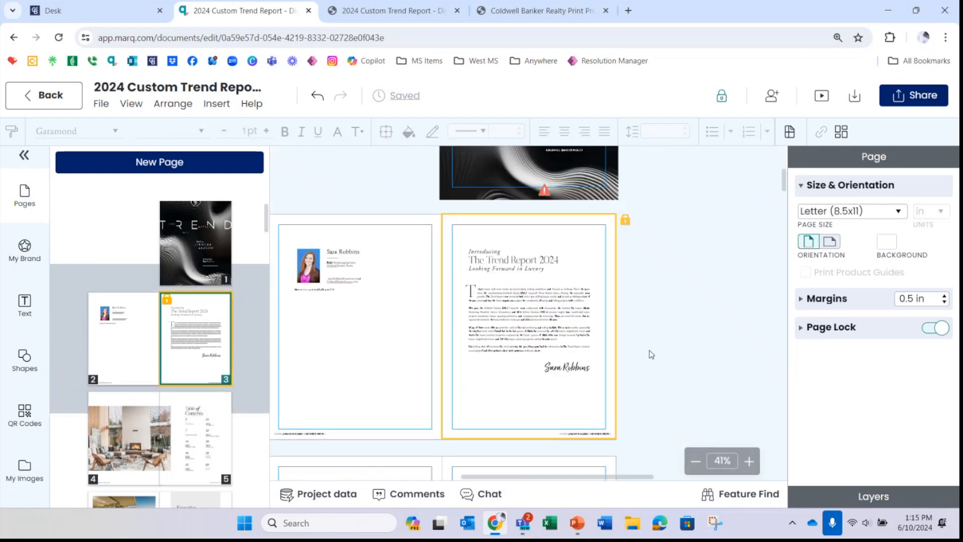
pyautogui.scroll(2, 556, 361)
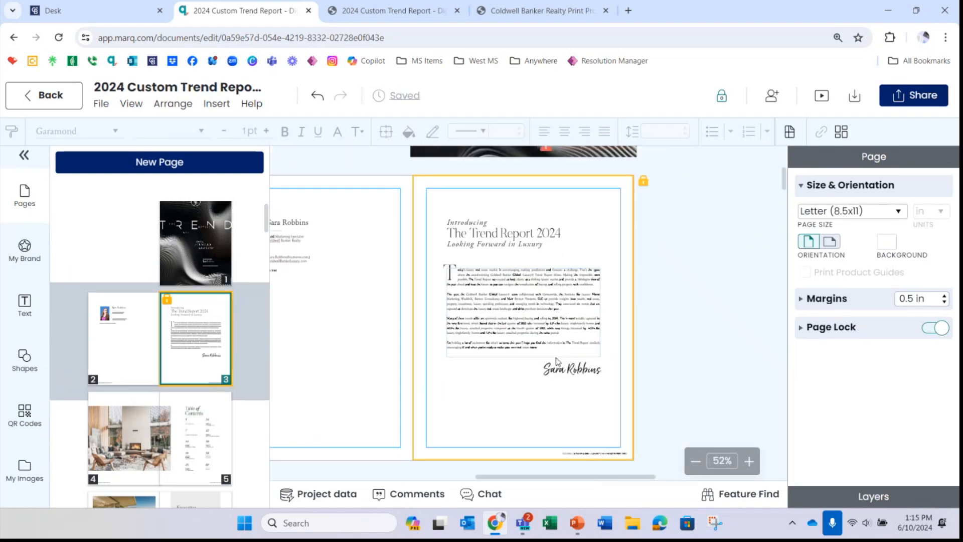
pyautogui.scroll(3, 555, 362)
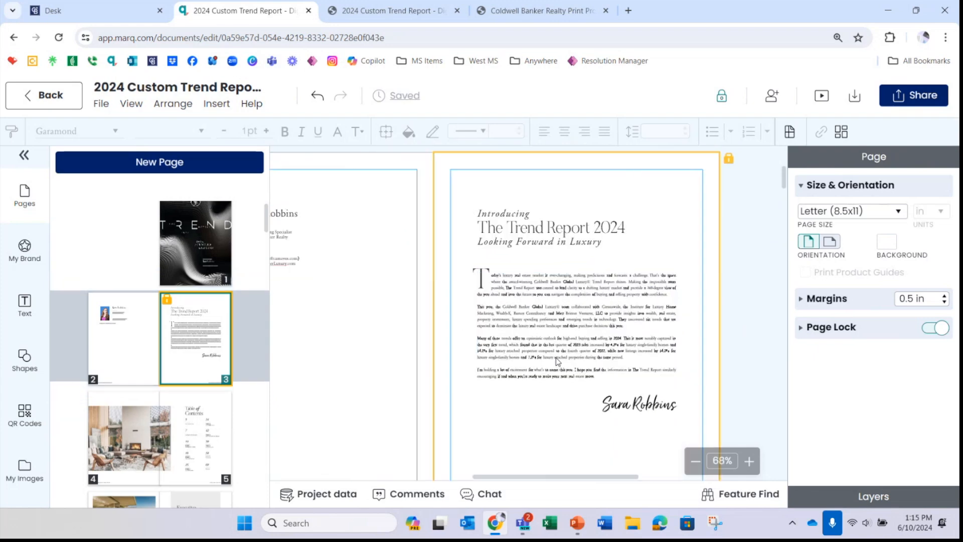
pyautogui.scroll(2, 555, 362)
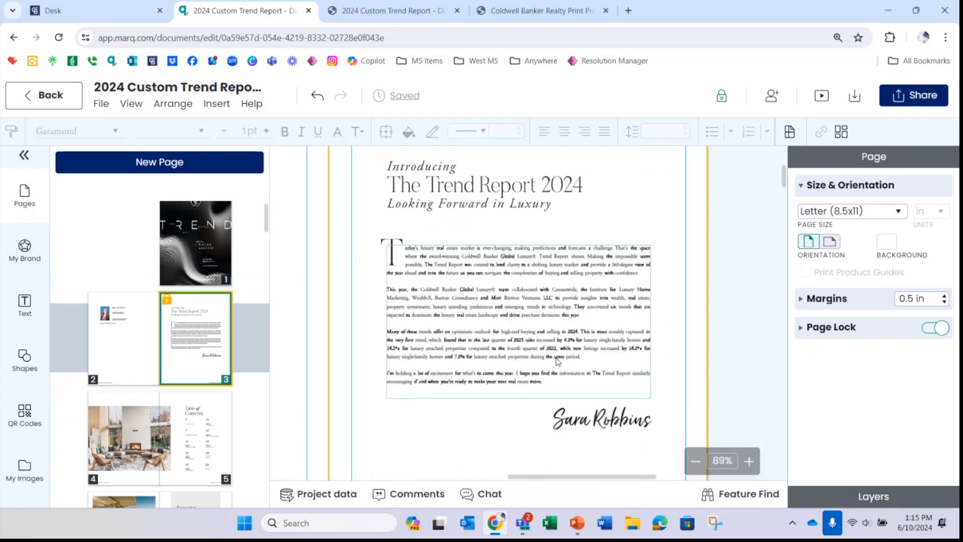
pyautogui.click(543, 358)
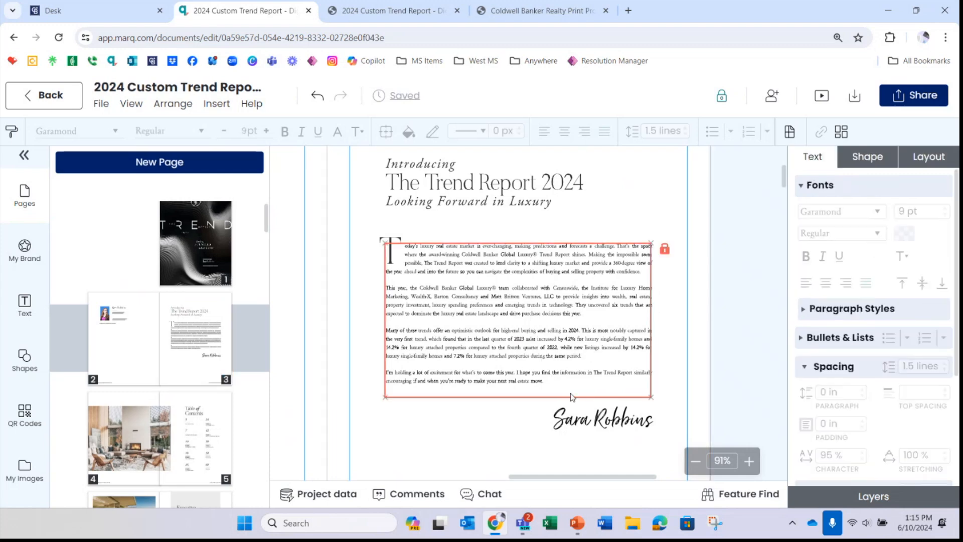
pyautogui.click(590, 424)
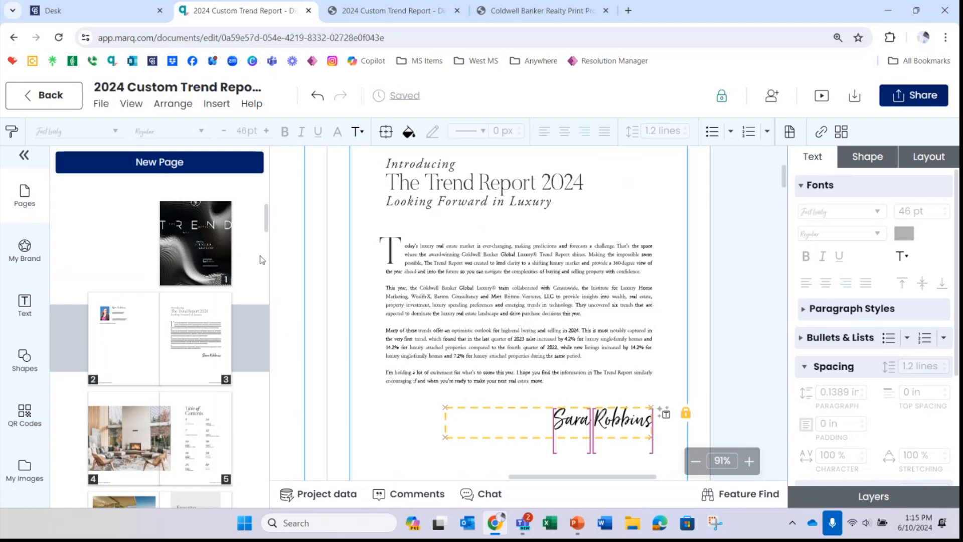
# Step: On back cover page 64, clear the placeholder line holding the phone number, email address and website
pyautogui.moveTo(267, 225); pyautogui.dragTo(269, 508)
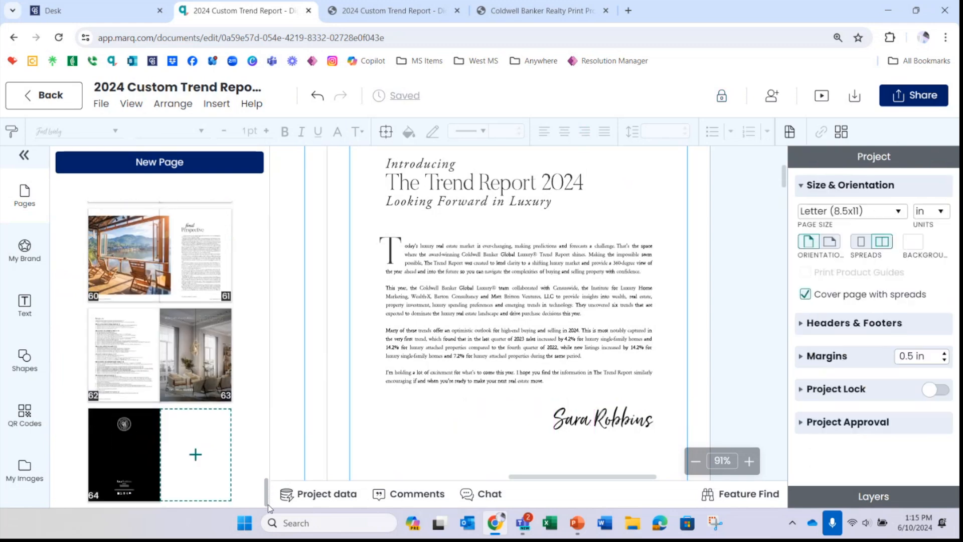
pyautogui.click(125, 461)
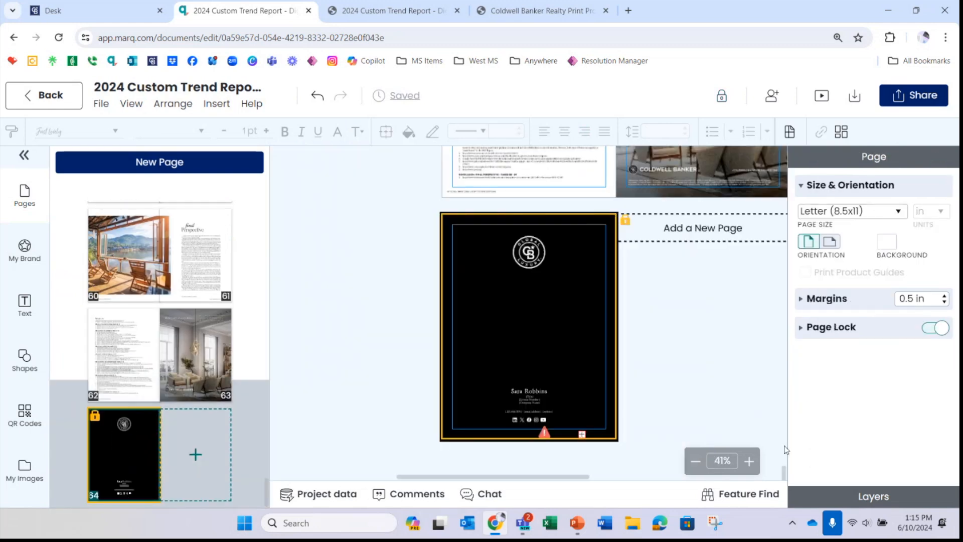
pyautogui.click(749, 461)
pyautogui.click(749, 461)
pyautogui.click(749, 460)
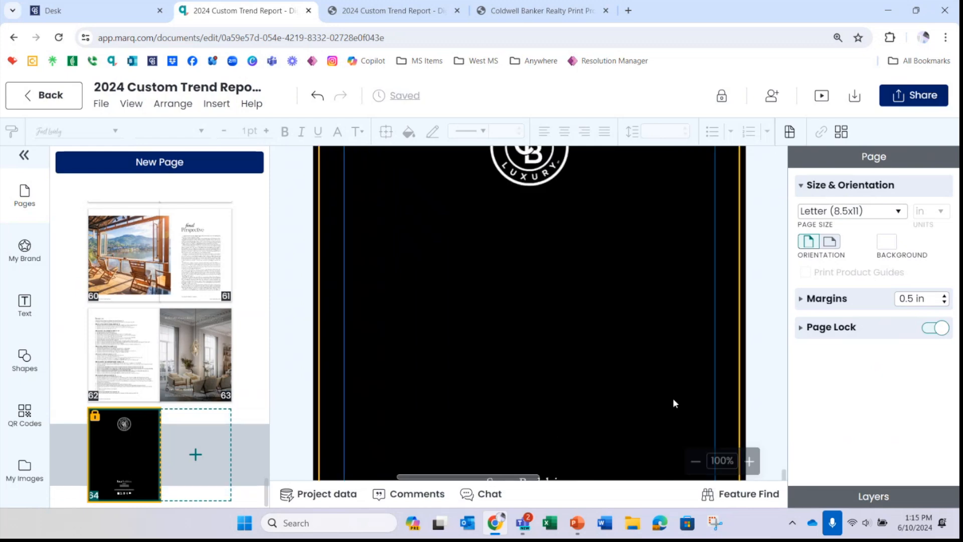
pyautogui.scroll(-3, 672, 398)
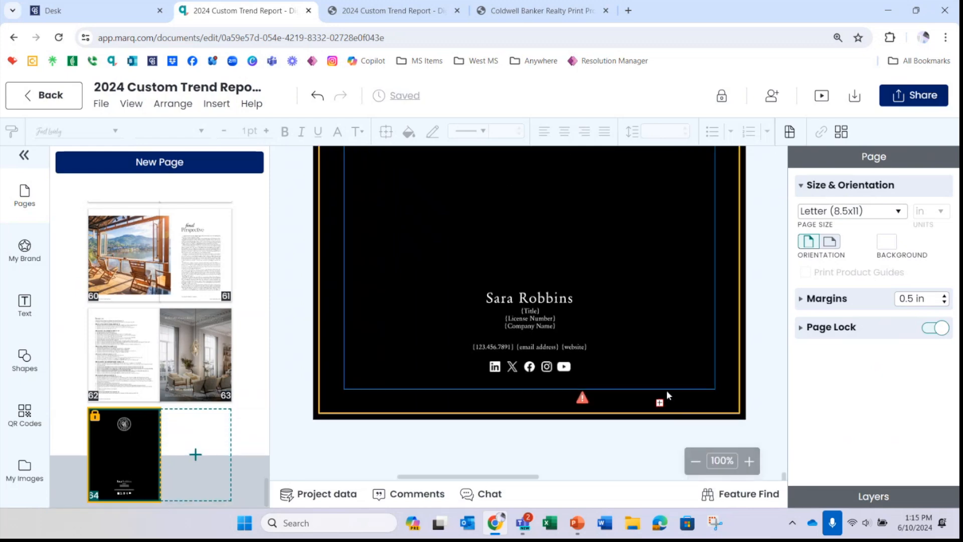
pyautogui.click(749, 459)
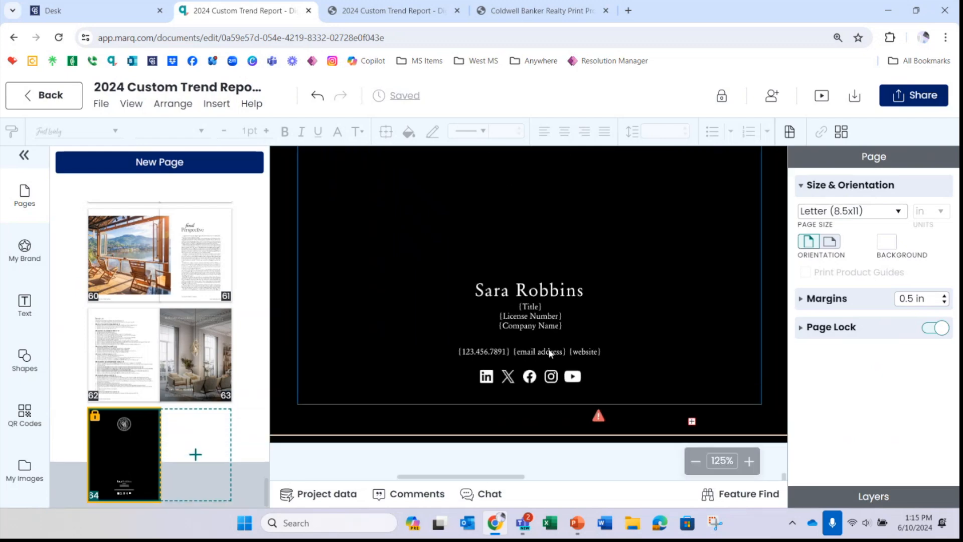
pyautogui.click(549, 353)
pyautogui.doubleClick(549, 350)
pyautogui.press('BackSpace')
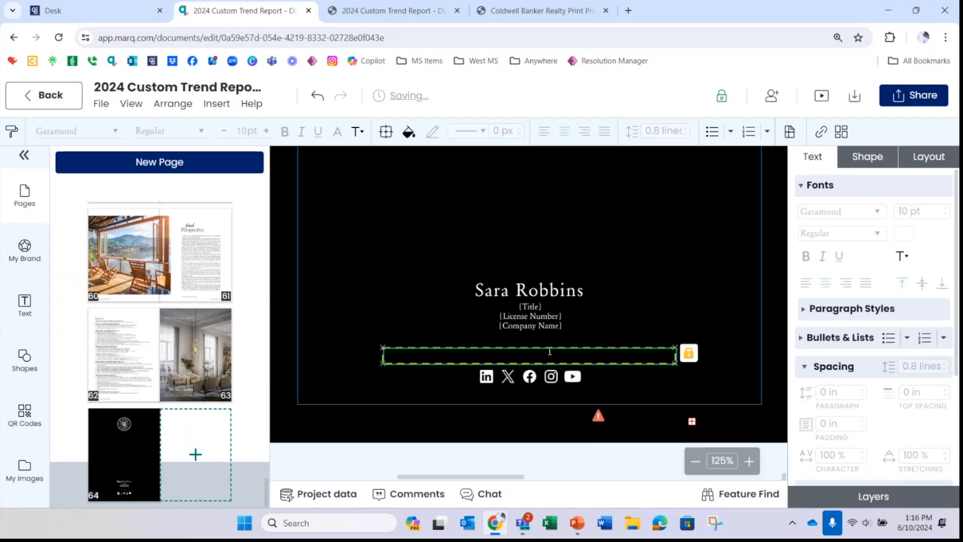
# Step: Replace the Title placeholder under the agent's name on page 64 with "Field Marketing Specialist"
pyautogui.click(537, 312)
pyautogui.click(526, 307)
pyautogui.doubleClick(527, 307)
pyautogui.press('BackSpace')
pyautogui.press('BackSpace')
pyautogui.press('Delete')
pyautogui.write('Marke')
pyautogui.press('BackSpace')
pyautogui.press('BackSpace')
pyautogui.press('BackSpace')
pyautogui.press('BackSpace')
pyautogui.press('BackSpace')
pyautogui.write('Field Marketing Specialist')
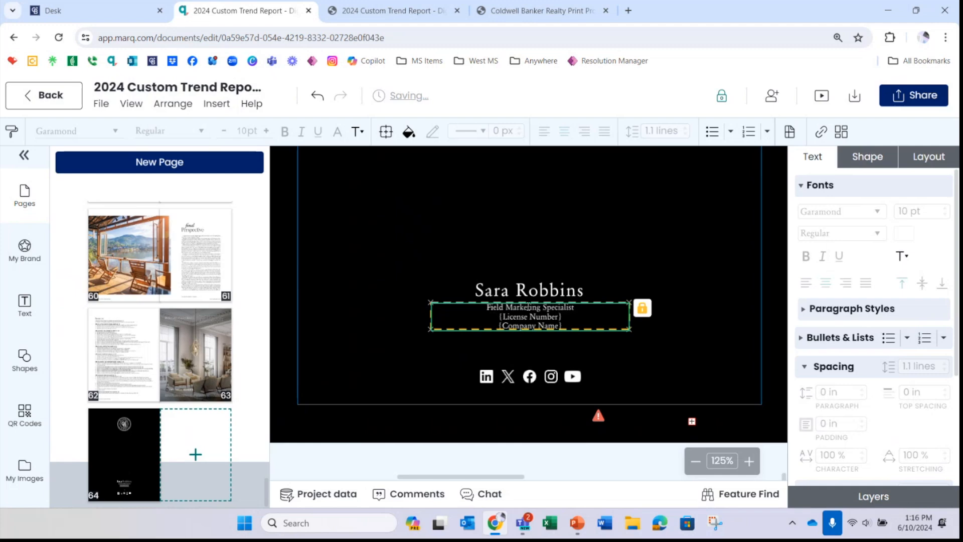
# Step: Remove the license number placeholder on page 64 and replace the company name placeholder with "Coldwell Banker Luxury"
pyautogui.tripleClick(549, 326)
pyautogui.press('BackSpace')
pyautogui.press('BackSpace')
pyautogui.press('BackSpace')
pyautogui.press('BackSpace')
pyautogui.press('BackSpace')
pyautogui.press('BackSpace')
pyautogui.press('BackSpace')
pyautogui.press('BackSpace')
pyautogui.press('BackSpace')
pyautogui.press('BackSpace')
pyautogui.press('BackSpace')
pyautogui.press('BackSpace')
pyautogui.press('BackSpace')
pyautogui.press('BackSpace')
pyautogui.press('BackSpace')
pyautogui.press('BackSpace')
pyautogui.press('BackSpace')
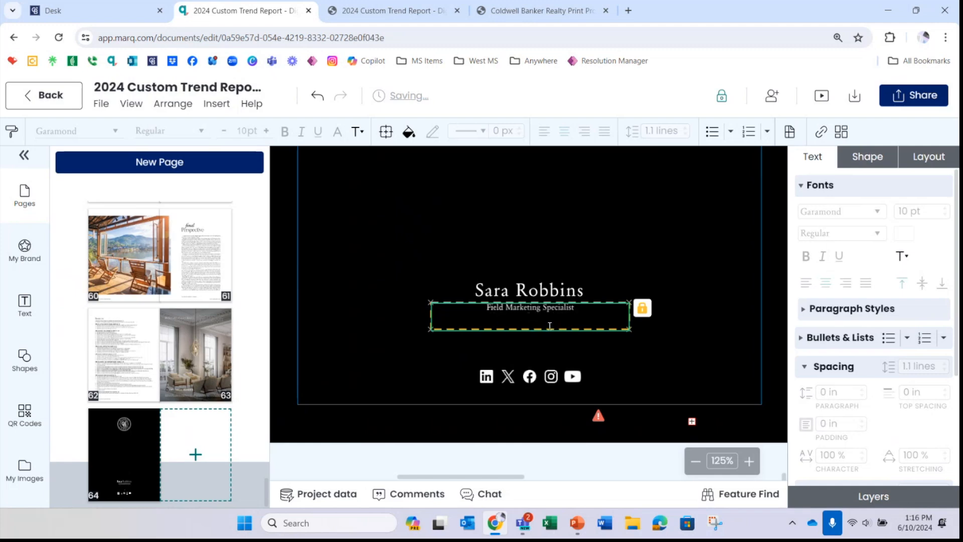
pyautogui.write('Coldwell Banker Luxury')
pyautogui.click(649, 348)
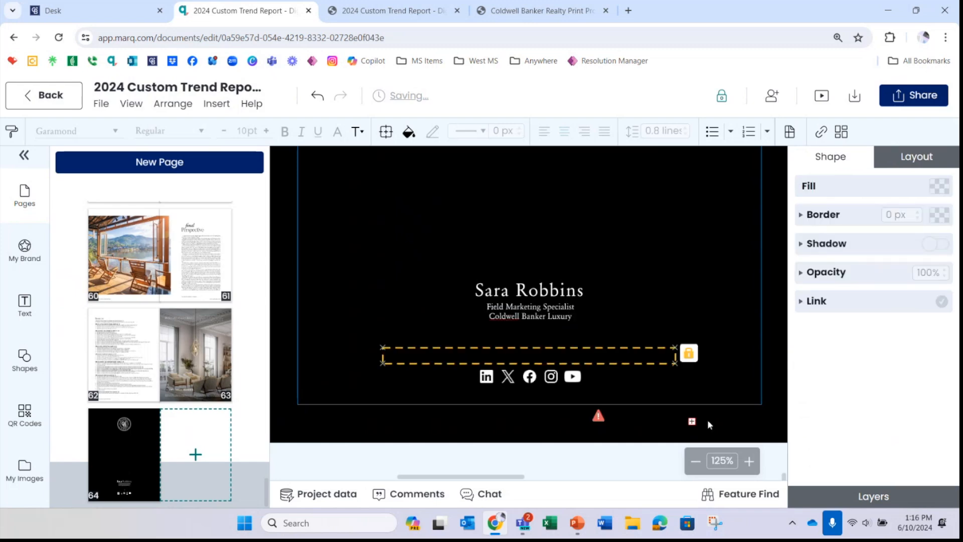
# Step: Return to the report's cover on page 1 and review it together with the customization note beside it
pyautogui.click(695, 461)
pyautogui.click(696, 461)
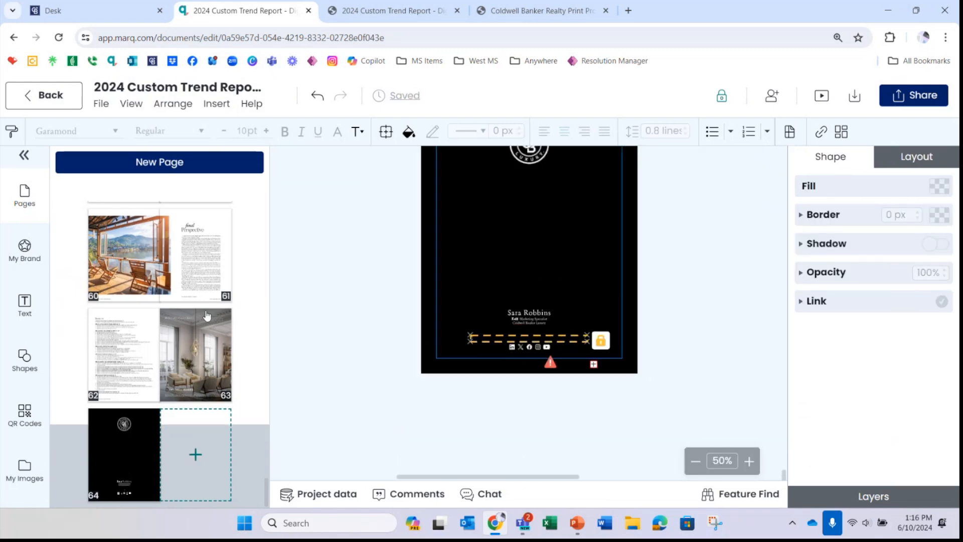
pyautogui.scroll(12, 205, 316)
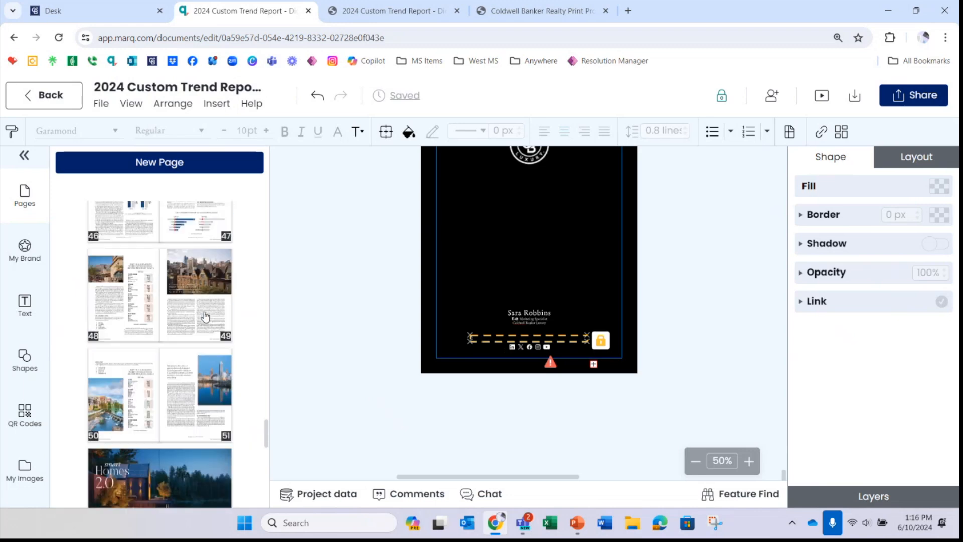
pyautogui.moveTo(267, 436); pyautogui.dragTo(250, 186)
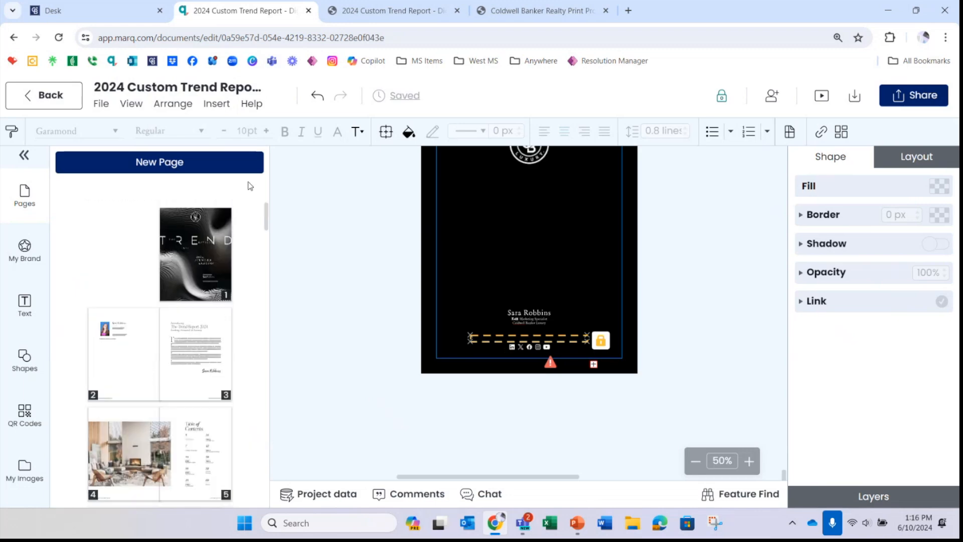
pyautogui.click(205, 263)
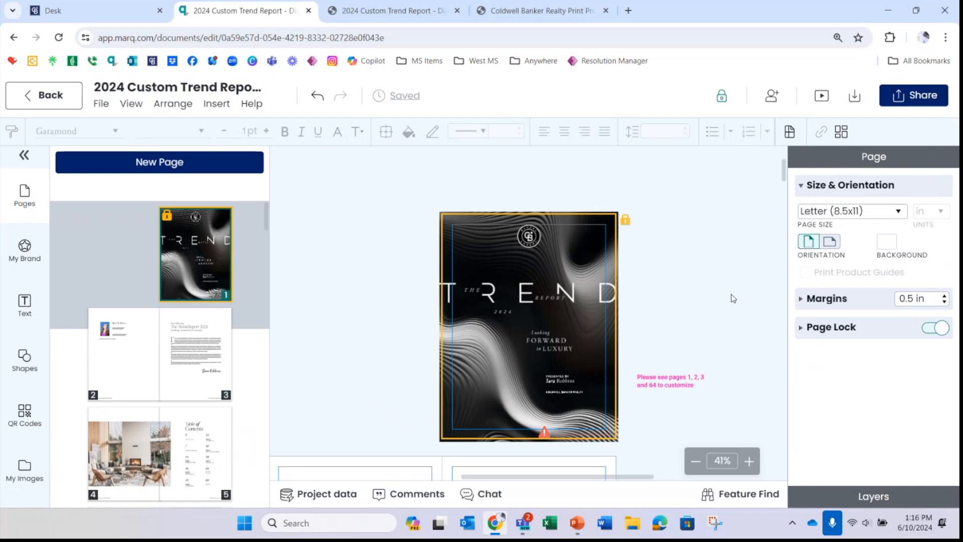
pyautogui.scroll(-1, 719, 252)
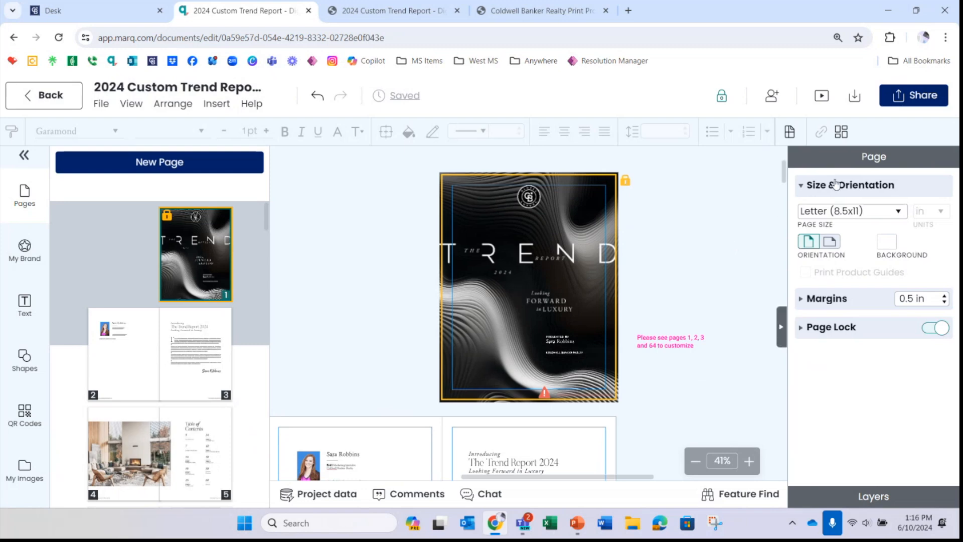
# Step: Try to publish the project on the web with page turn transitions enabled, and return to the editor
pyautogui.click(906, 103)
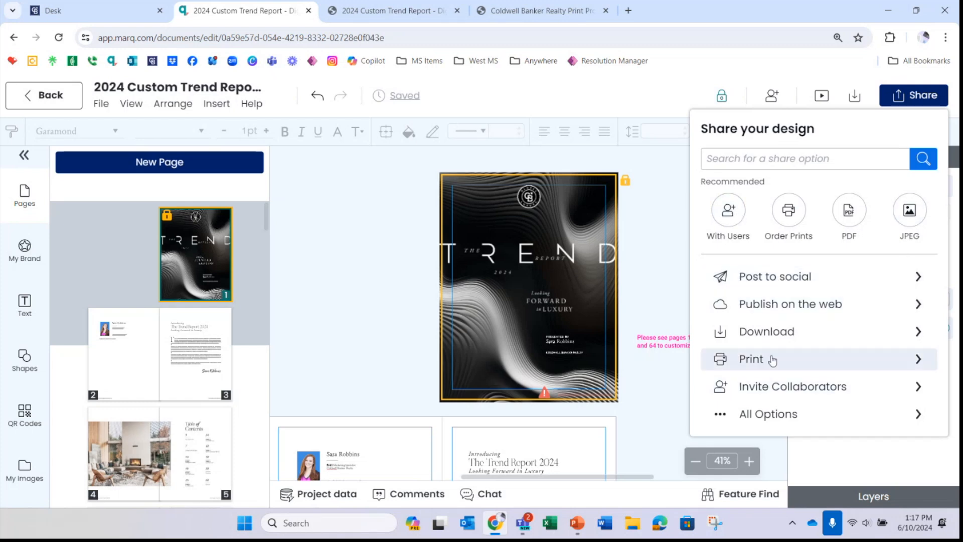
pyautogui.click(786, 305)
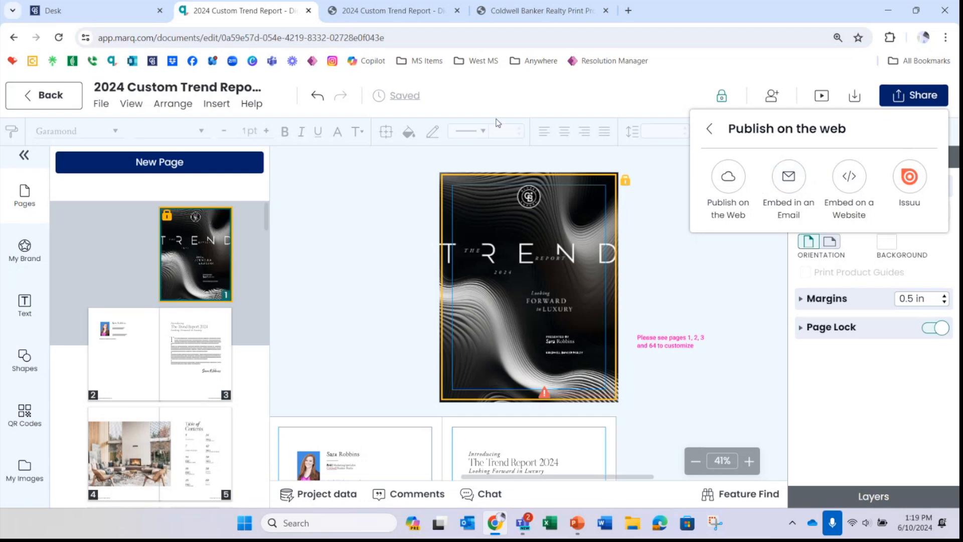
pyautogui.click(725, 181)
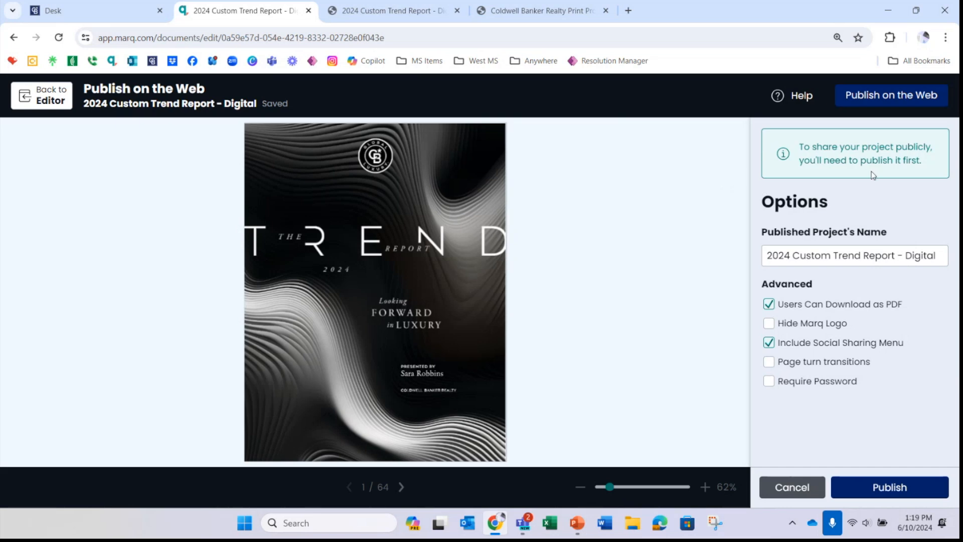
pyautogui.tripleClick(835, 255)
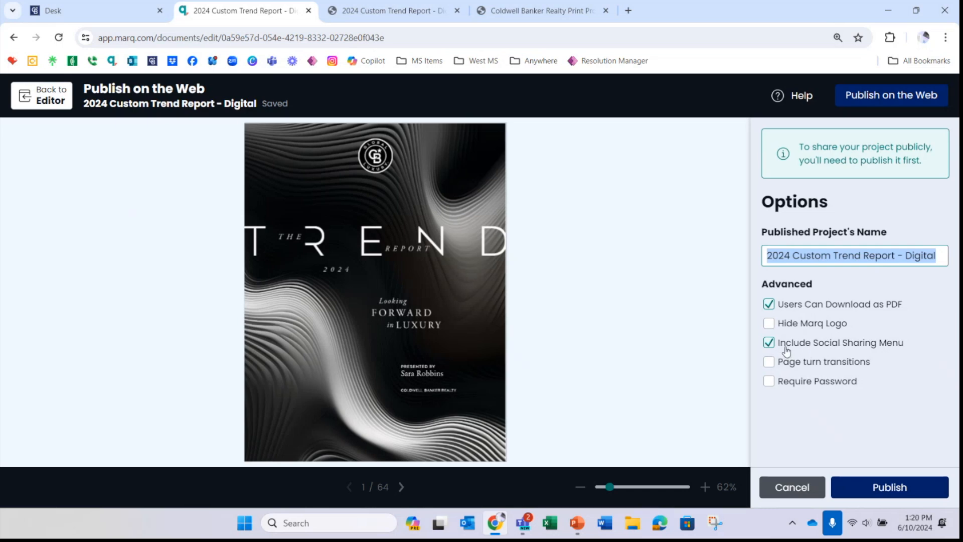
pyautogui.click(769, 368)
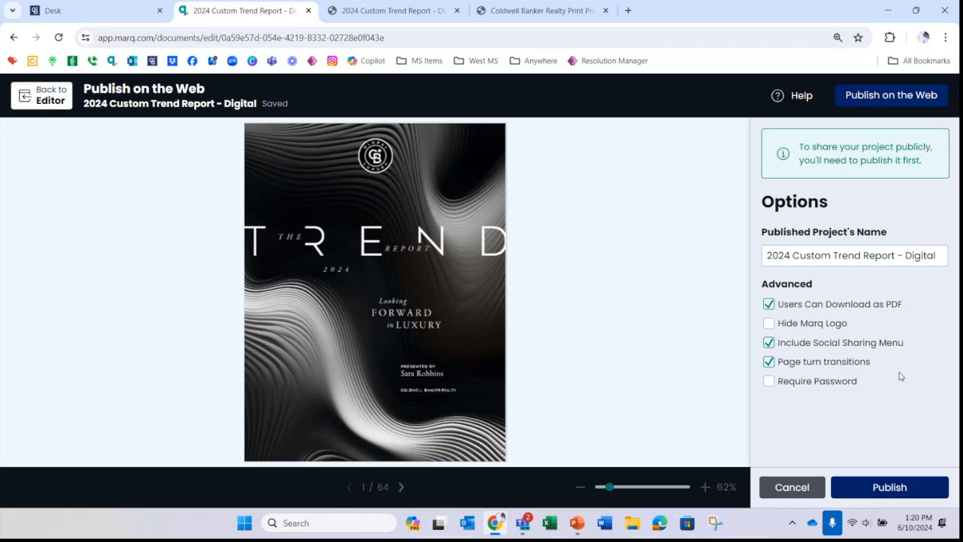
pyautogui.click(893, 486)
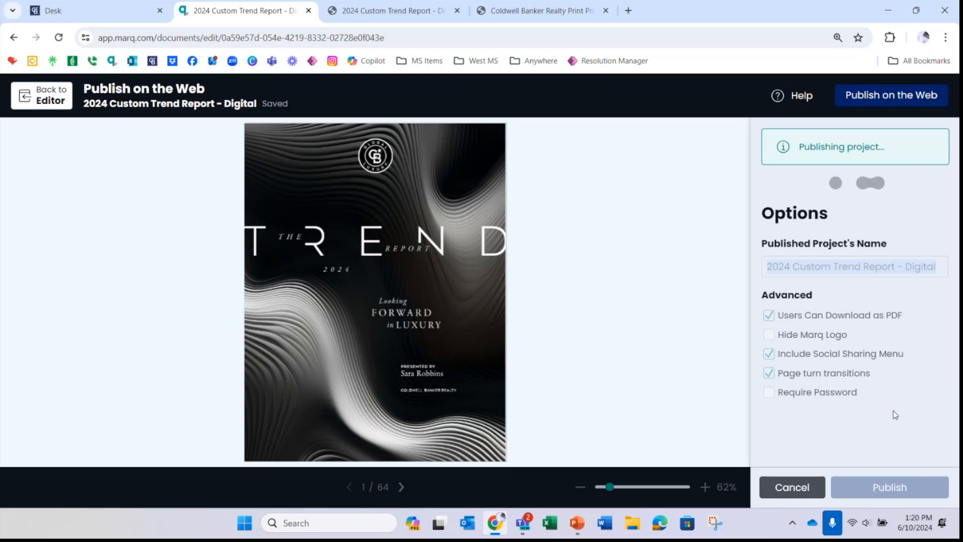
pyautogui.click(802, 488)
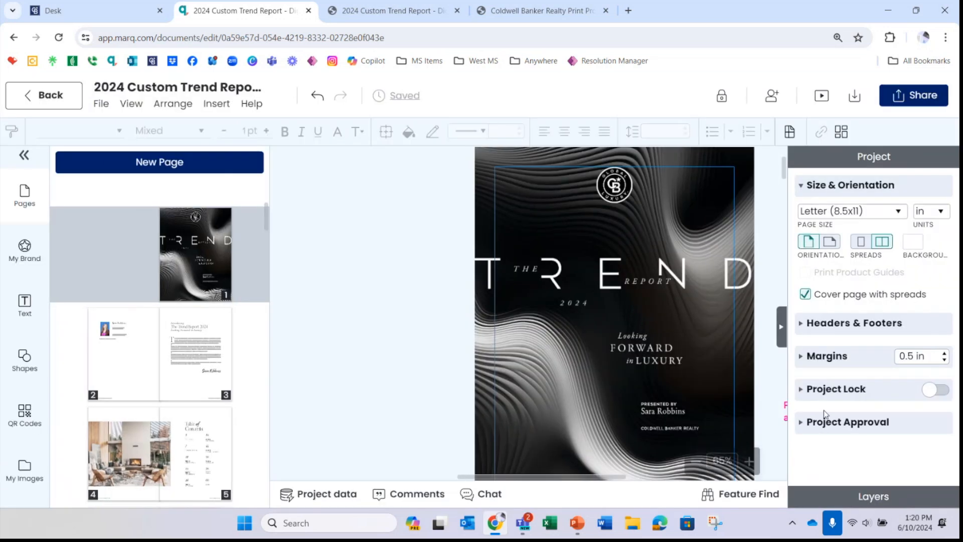
pyautogui.hscroll(1, 769, 290)
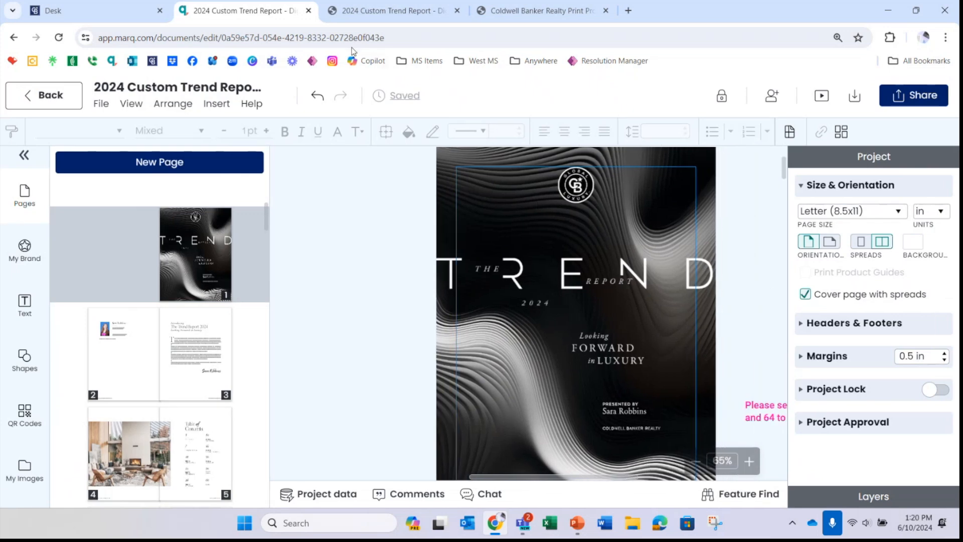
# Step: Switch to the published copy of the Trend Report, highlight its web address and turn to pages 2-3
pyautogui.click(344, 12)
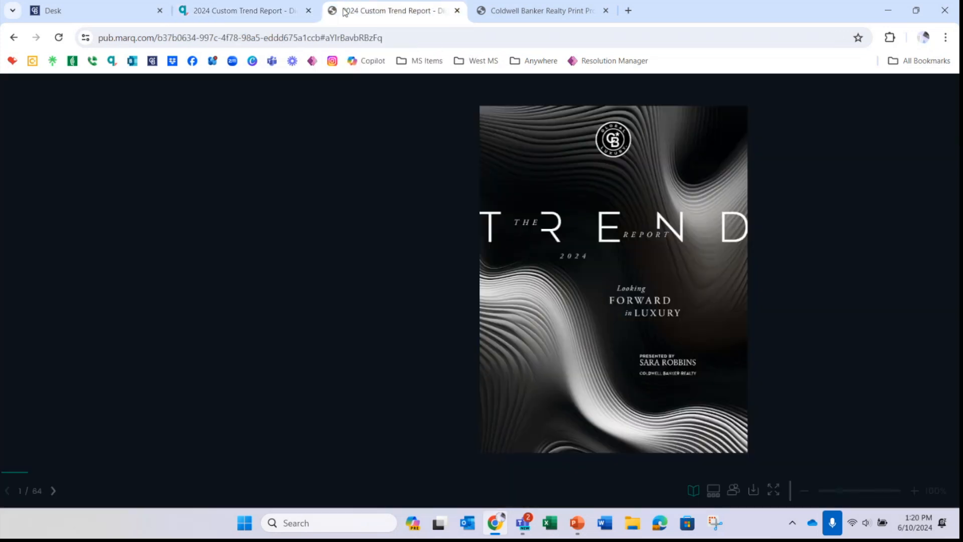
pyautogui.click(402, 37)
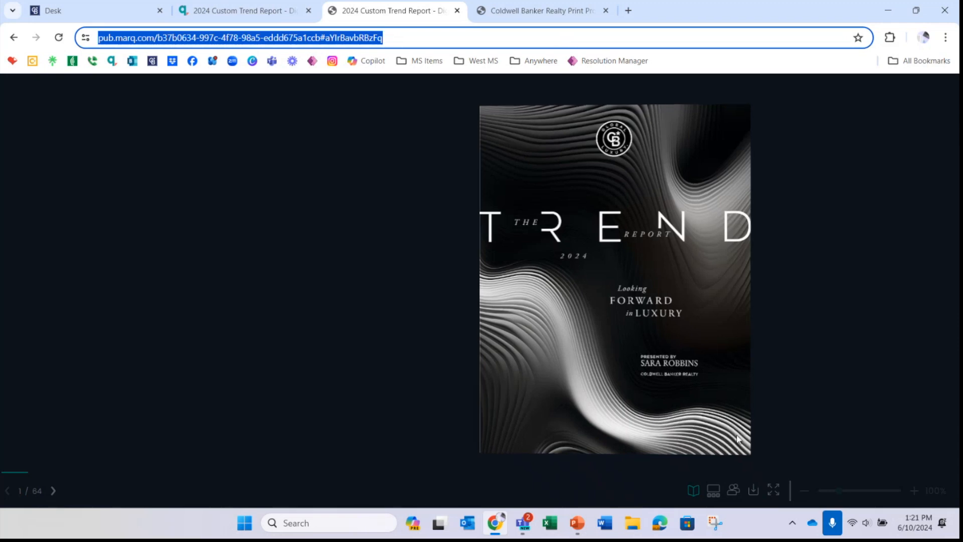
pyautogui.click(735, 439)
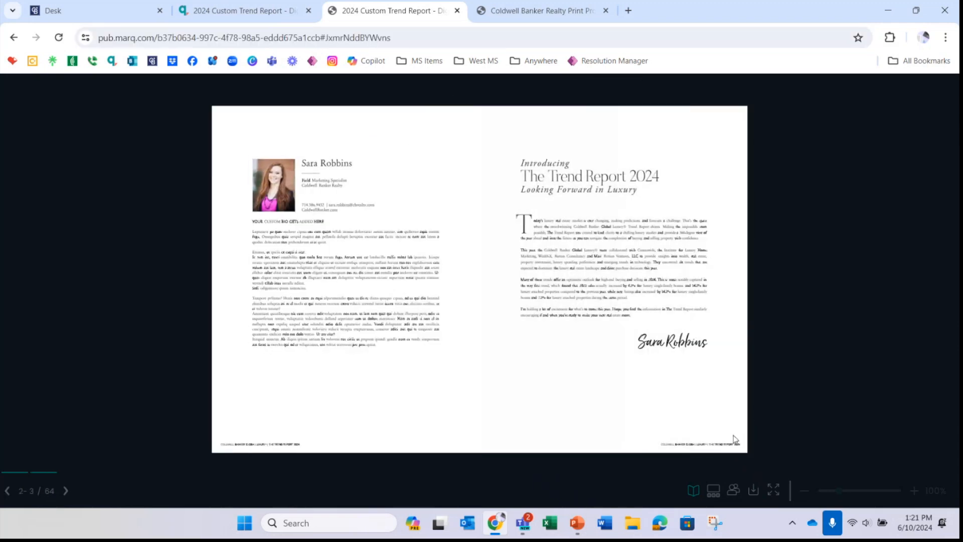
# Step: Page through the published Trend Report from the table of contents spread to pages 18-19
pyautogui.click(736, 435)
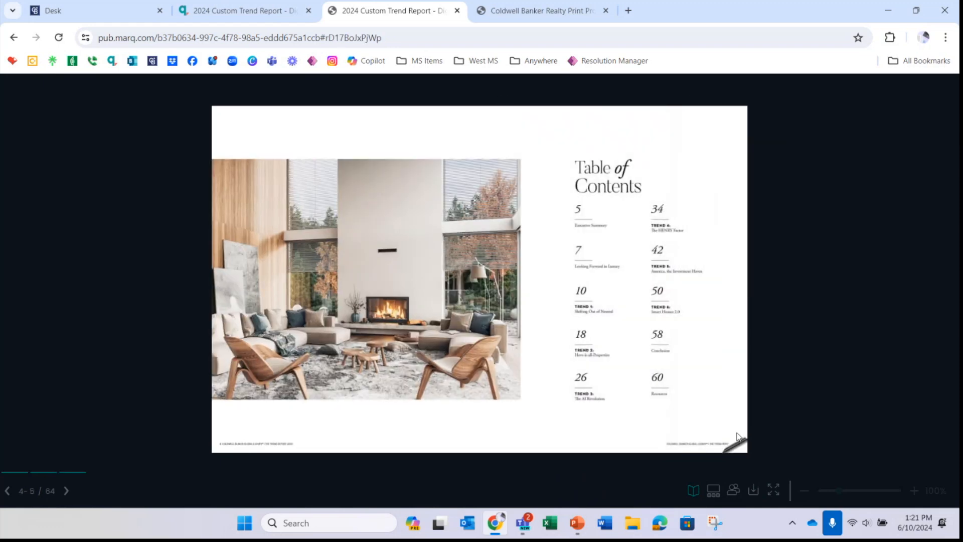
pyautogui.click(739, 436)
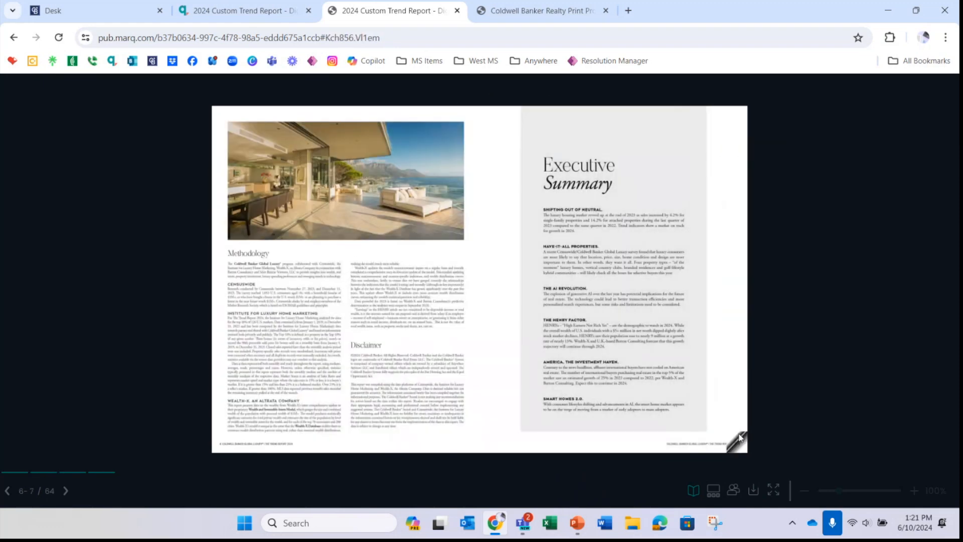
pyautogui.click(739, 437)
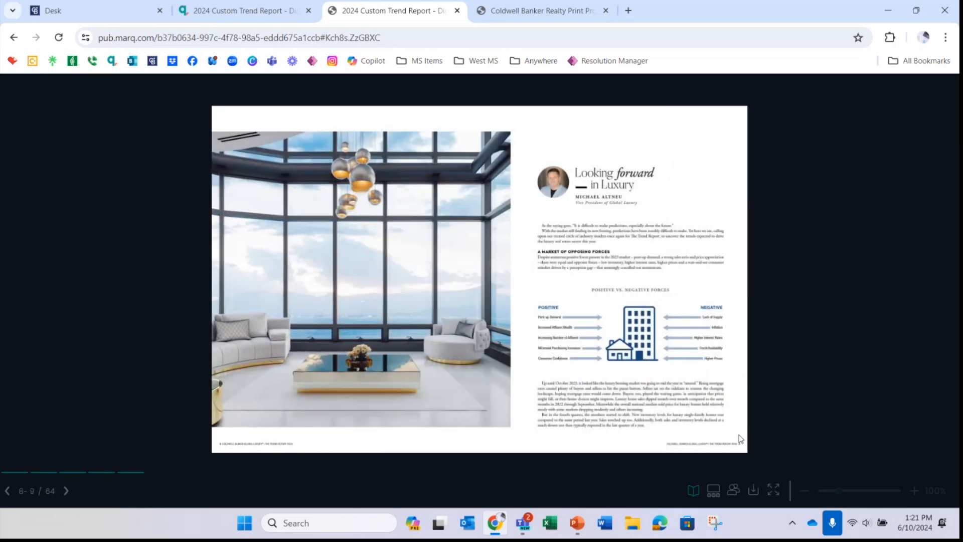
pyautogui.click(740, 438)
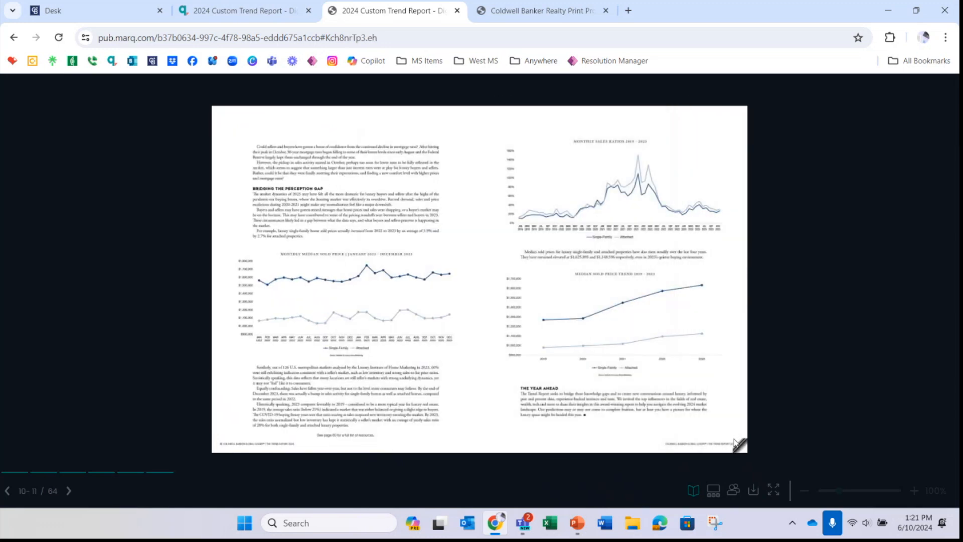
pyautogui.click(736, 440)
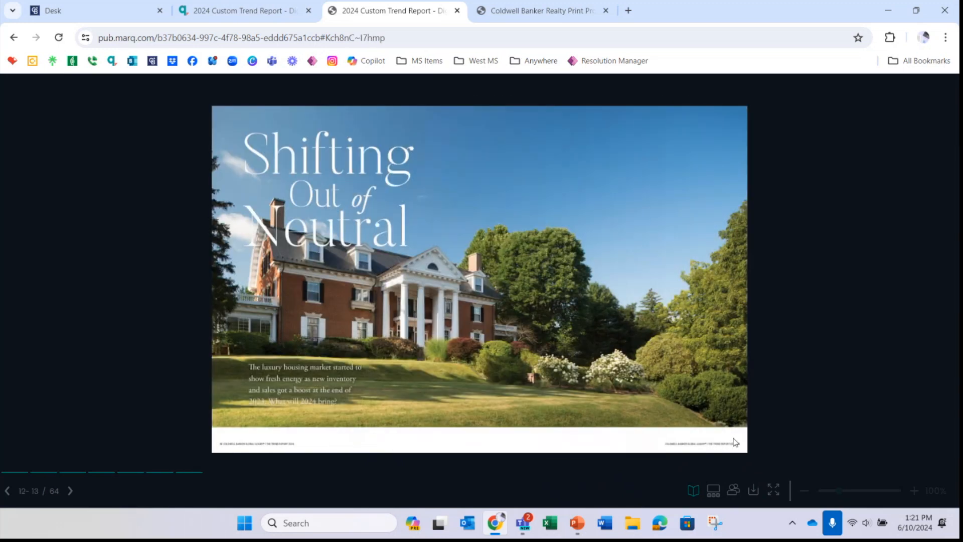
pyautogui.click(735, 440)
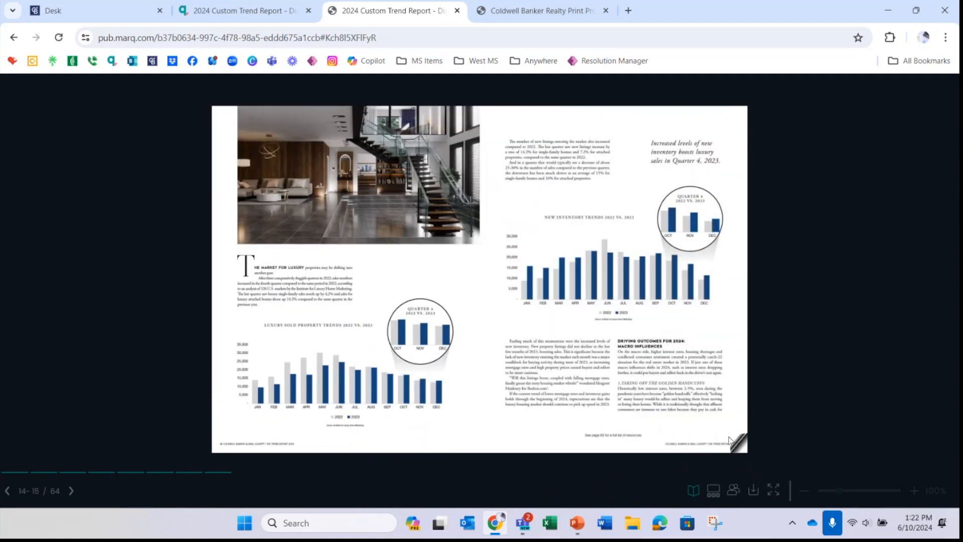
pyautogui.click(730, 441)
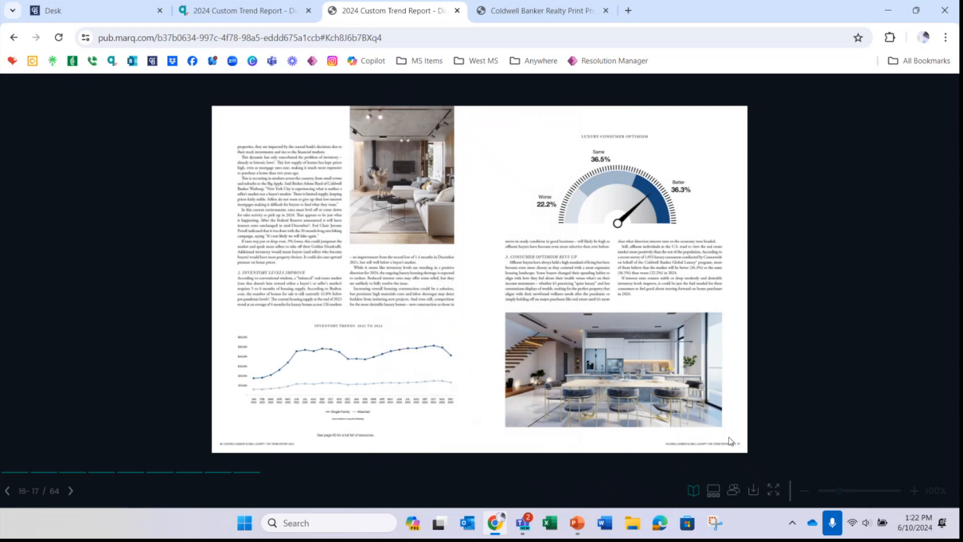
pyautogui.click(731, 440)
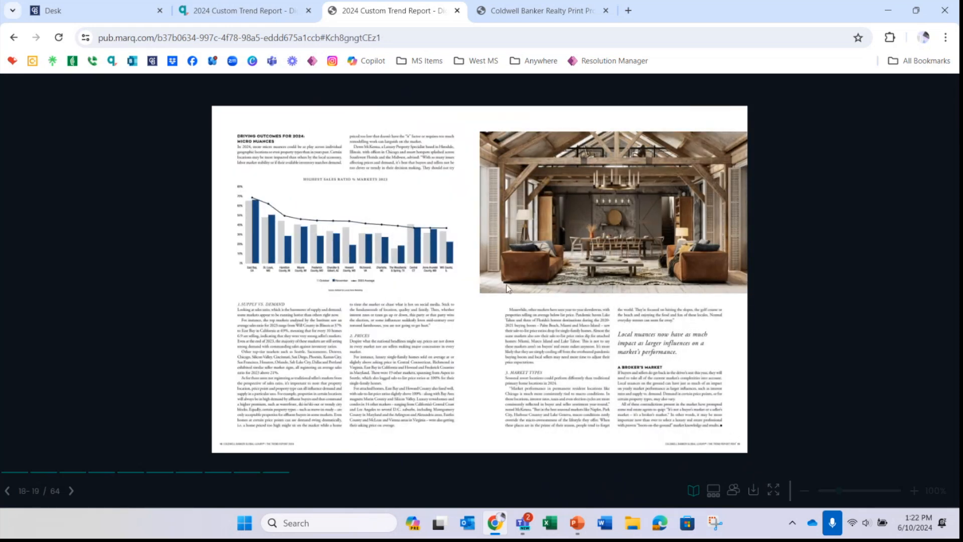
# Step: Leave the Trend Report project and search the brand templates for "buyer", browsing the matching designs
pyautogui.click(251, 15)
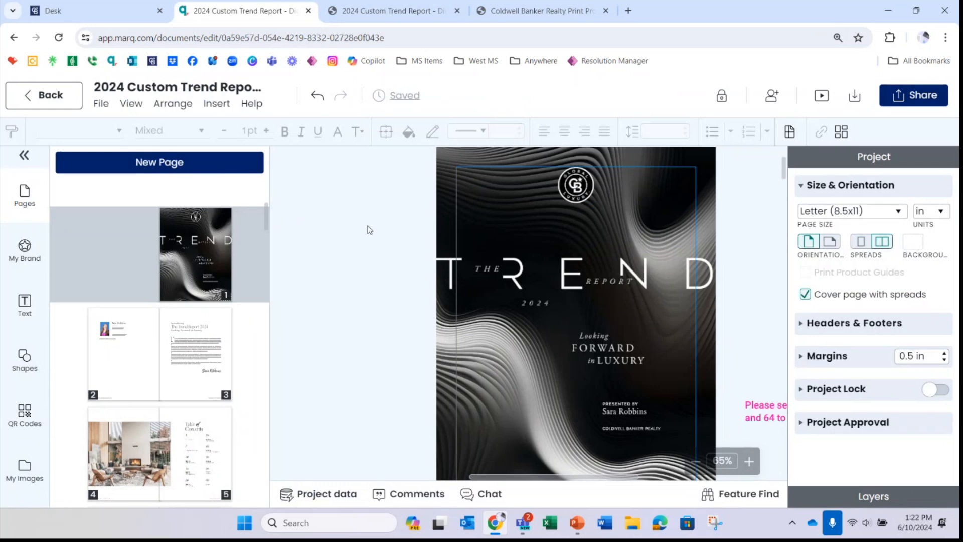
pyautogui.click(65, 103)
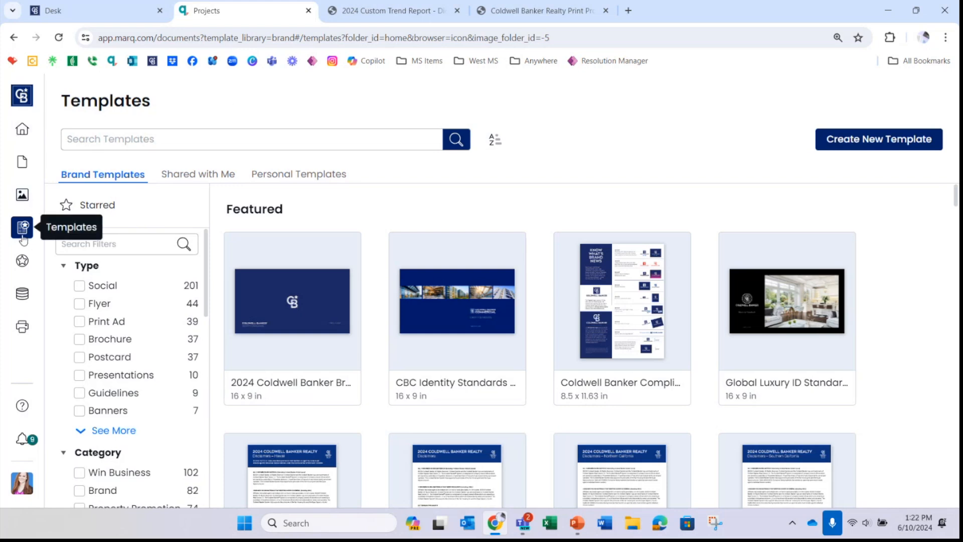
pyautogui.click(156, 146)
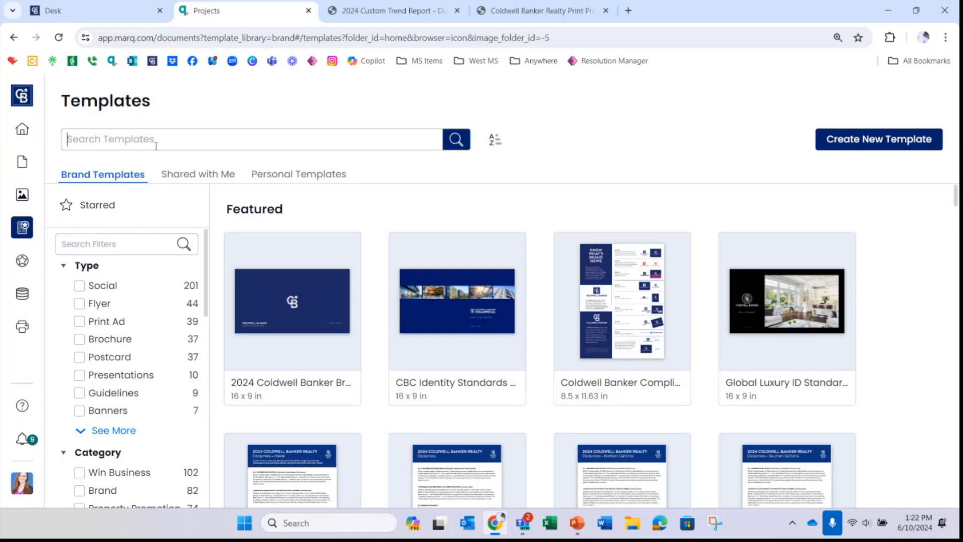
pyautogui.write('buyer')
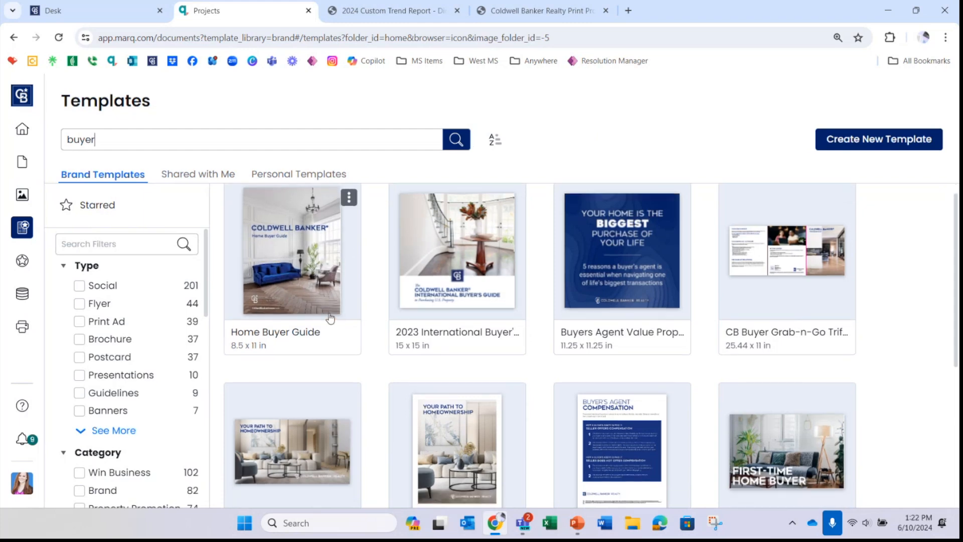
pyautogui.scroll(-2, 329, 317)
pyautogui.scroll(2, 330, 333)
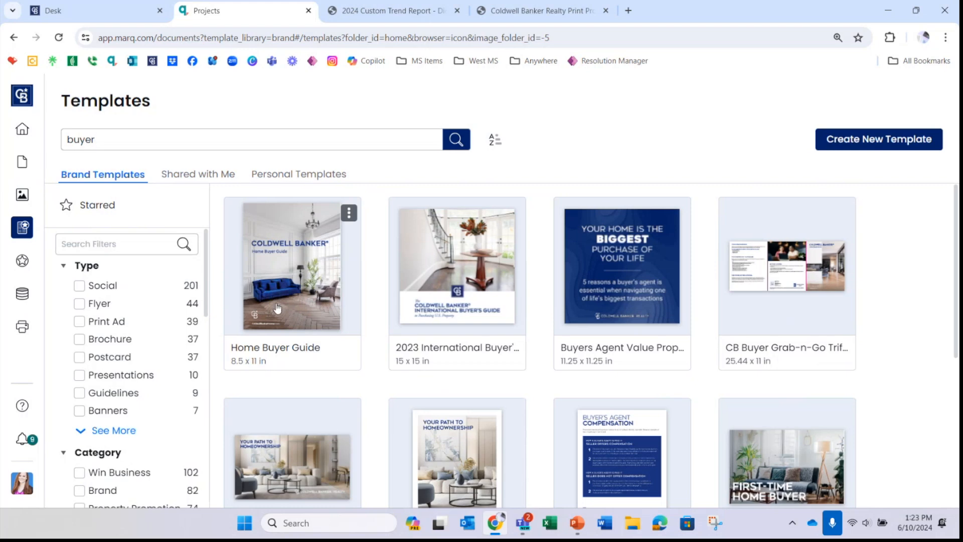
# Step: Preview the pages of the Home Buyer Guide template and create a document from it in My Projects, keeping the name Home Buyer Guide
pyautogui.click(306, 307)
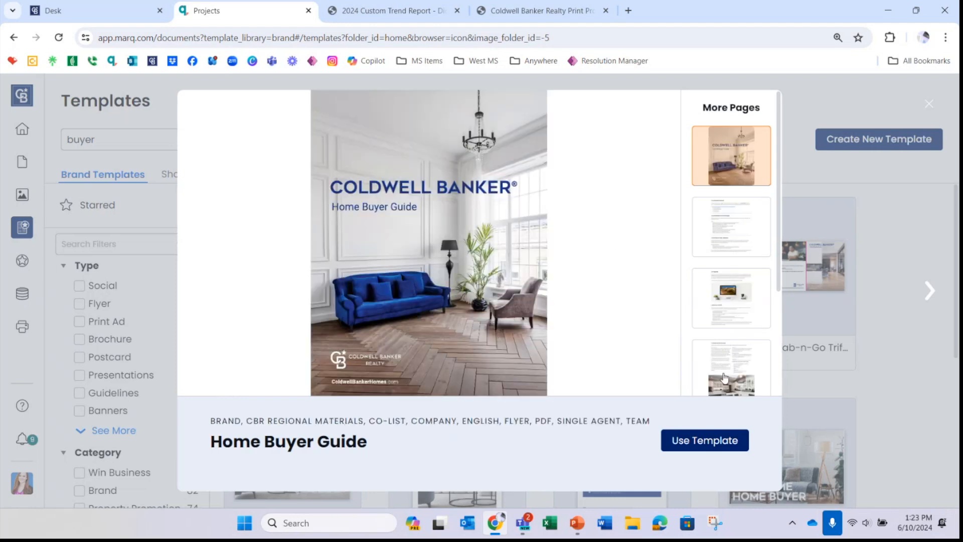
pyautogui.scroll(-3, 723, 377)
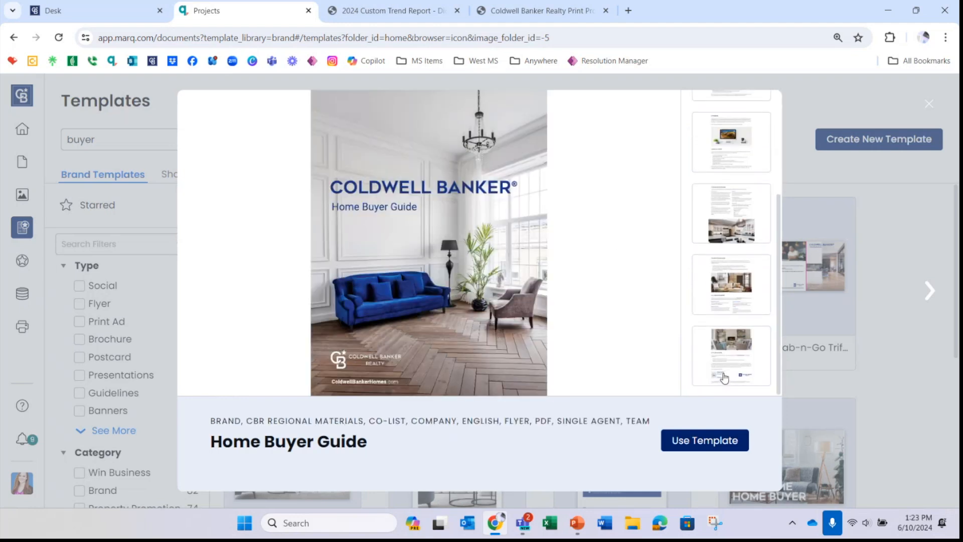
pyautogui.scroll(3, 723, 377)
pyautogui.click(720, 442)
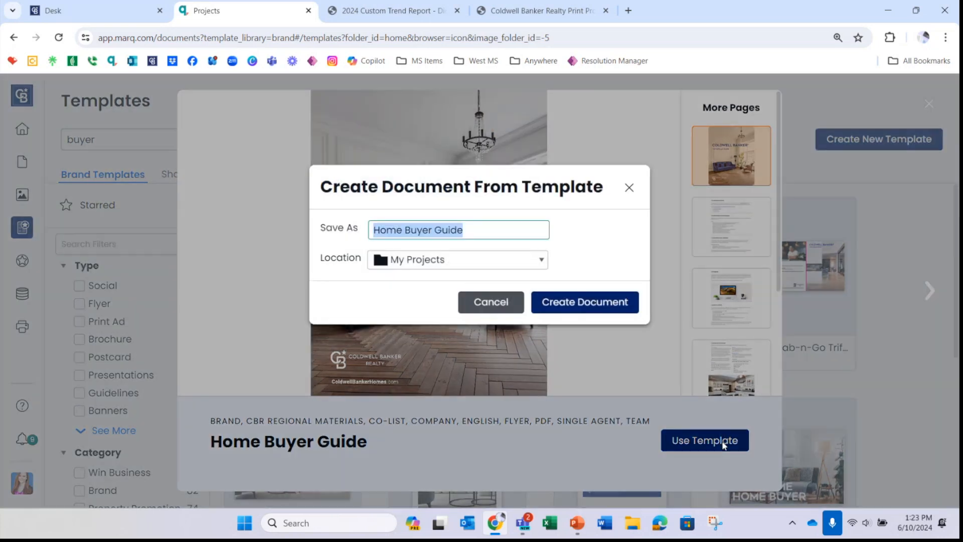
pyautogui.click(591, 302)
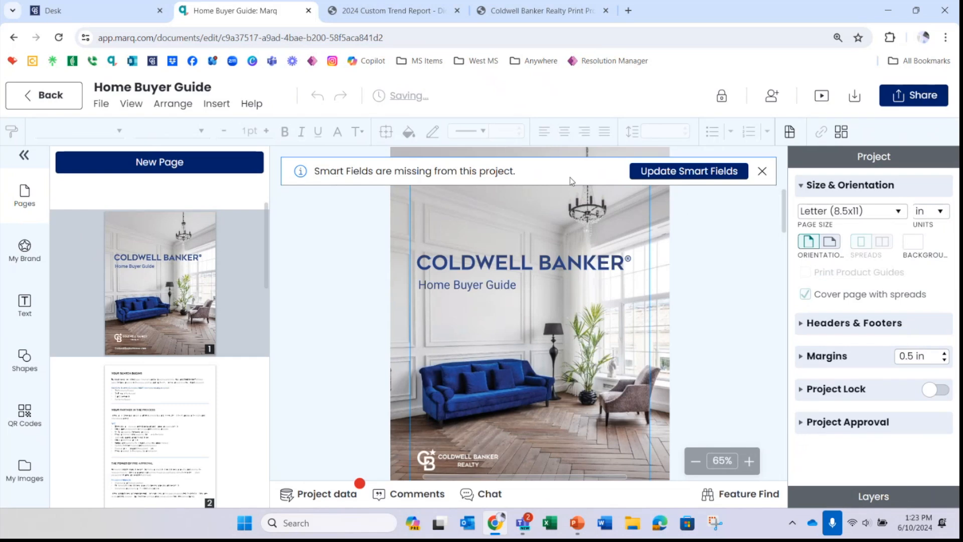
# Step: Fill in the missing smart fields with a cell phone number and the home office "SoCal", and apply them to the project
pyautogui.click(699, 178)
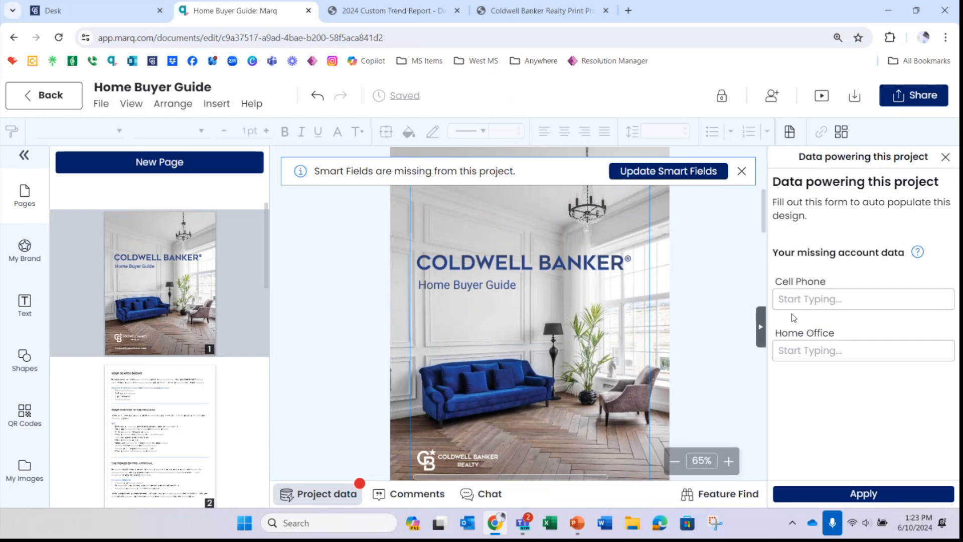
pyautogui.click(810, 299)
pyautogui.write('555')
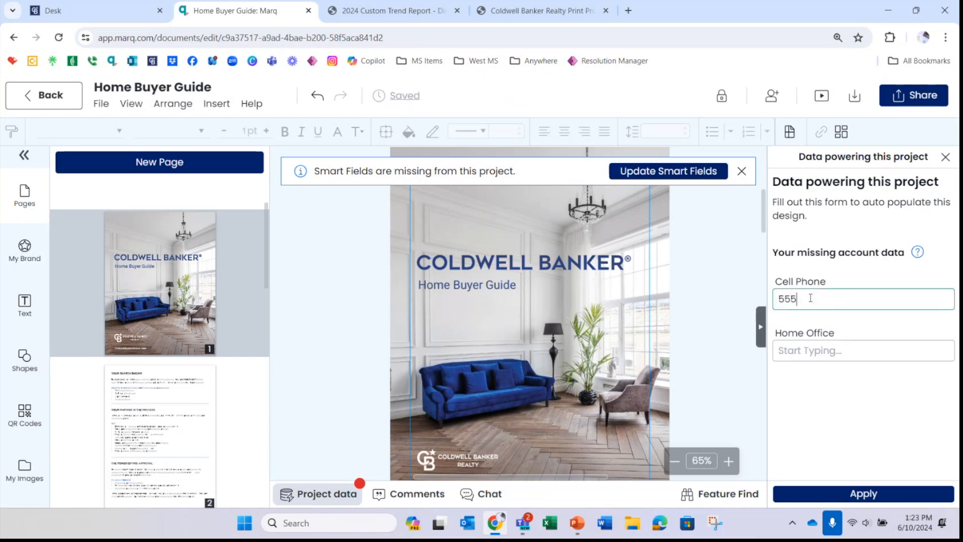
pyautogui.write('-555-5555')
pyautogui.click(818, 349)
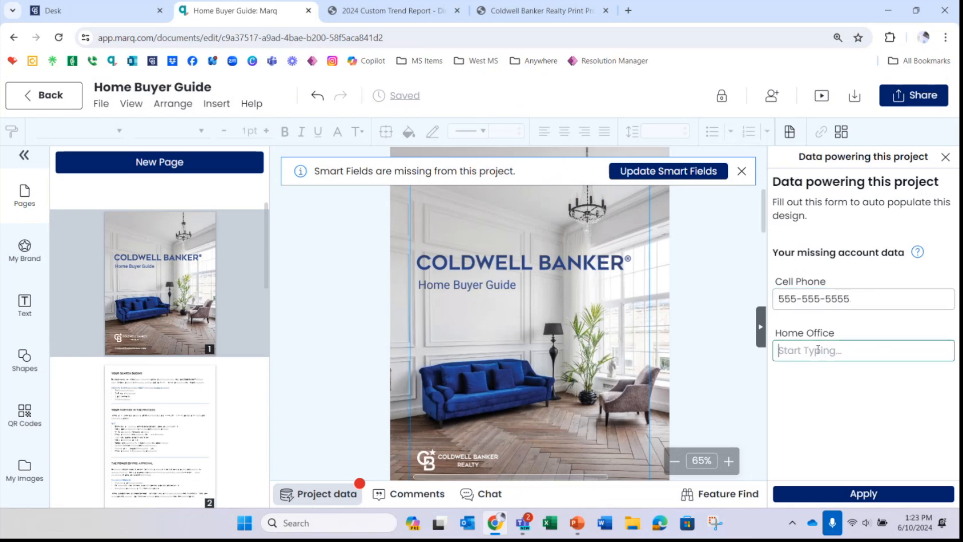
pyautogui.write('SoCal')
pyautogui.click(857, 496)
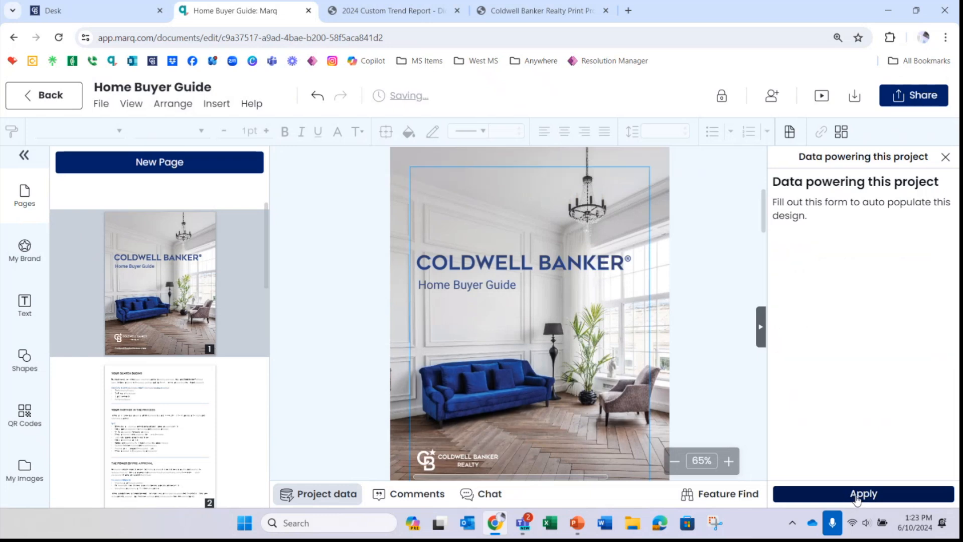
pyautogui.click(945, 157)
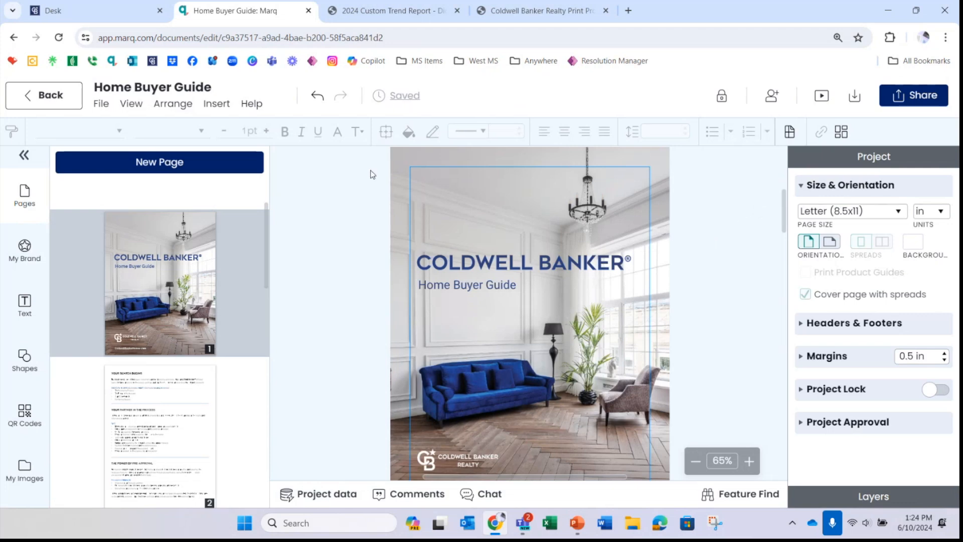
# Step: Examine pages 2 to 6 of the Home Buyer Guide at 100% zoom, through to the contact block on the last page
pyautogui.click(173, 381)
pyautogui.click(749, 461)
pyautogui.click(749, 460)
pyautogui.scroll(3, 707, 321)
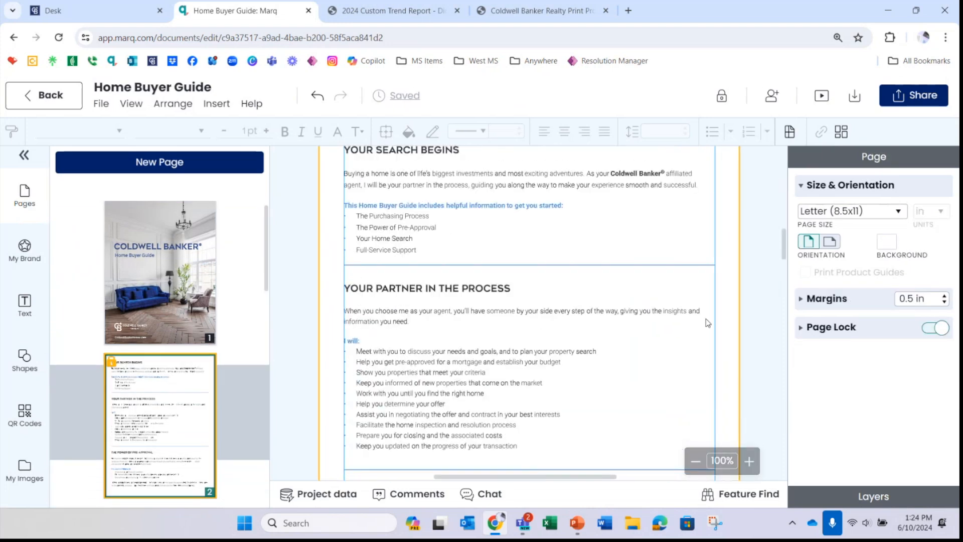
pyautogui.click(373, 296)
pyautogui.click(532, 262)
pyautogui.scroll(-10, 717, 355)
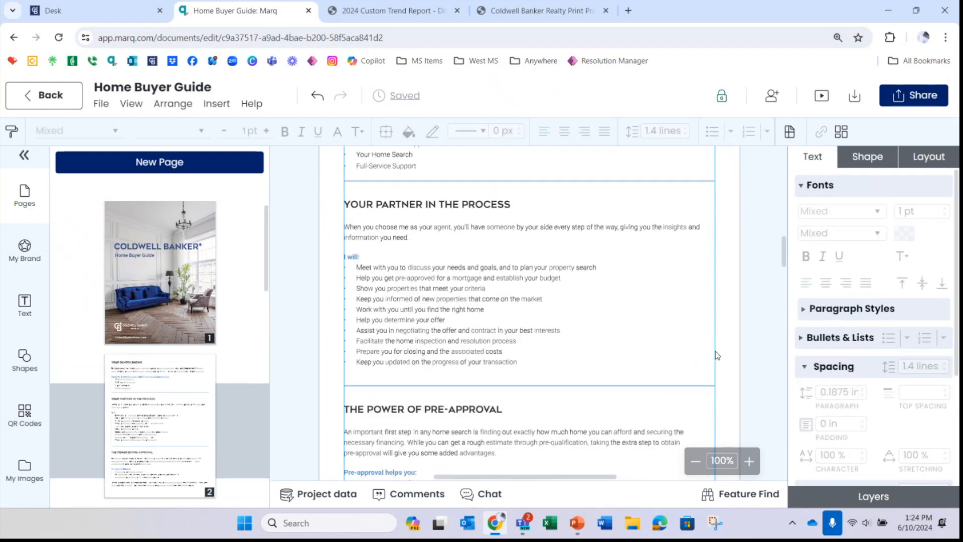
pyautogui.scroll(-8, 716, 355)
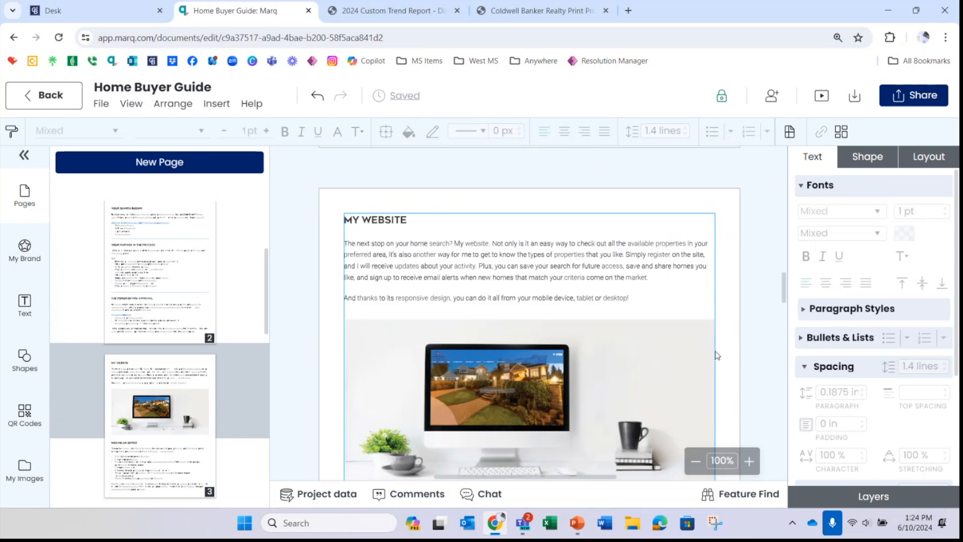
pyautogui.scroll(-8, 716, 354)
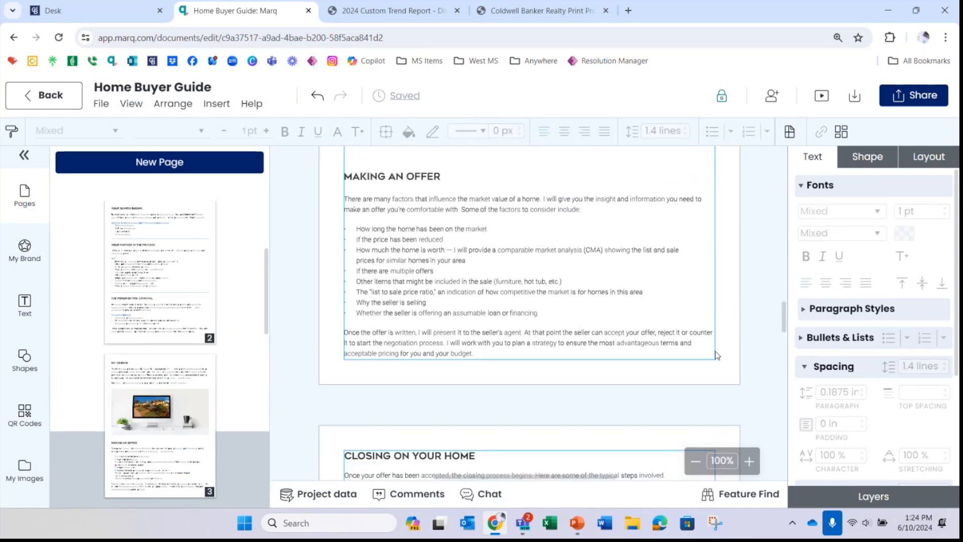
pyautogui.scroll(-10, 716, 355)
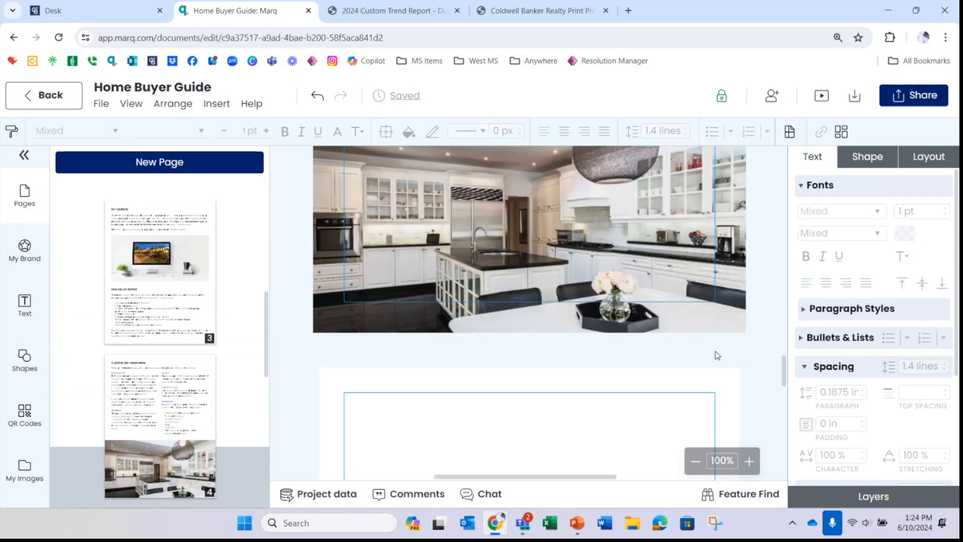
pyautogui.scroll(-10, 716, 354)
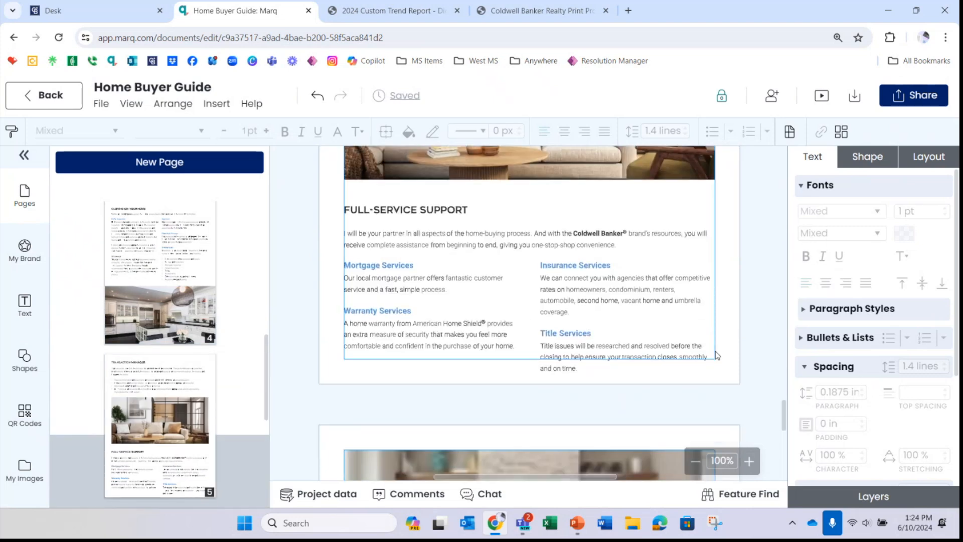
pyautogui.scroll(-4, 716, 355)
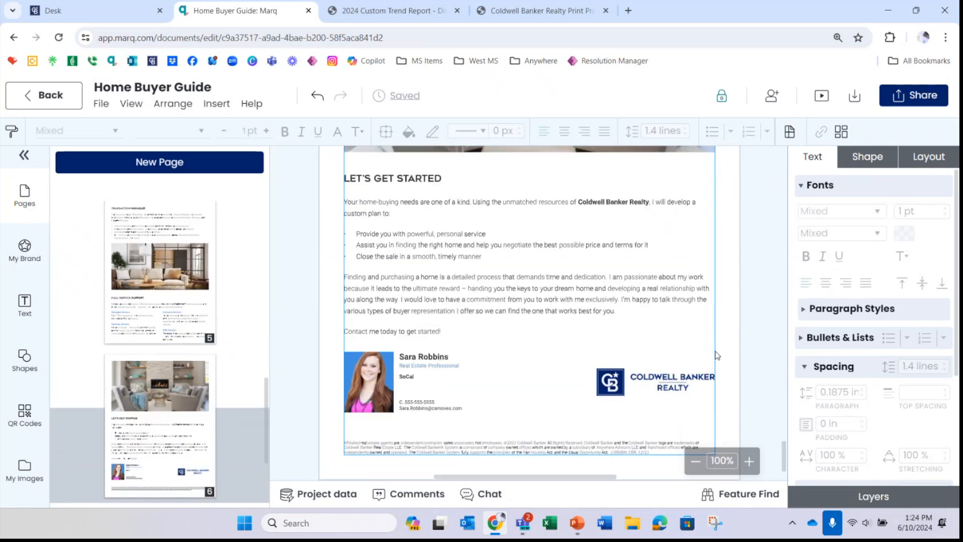
# Step: Delete the "SoCal" office text beneath the agent's title in the contact block on page 6, leaving that line empty
pyautogui.click(378, 359)
pyautogui.click(434, 355)
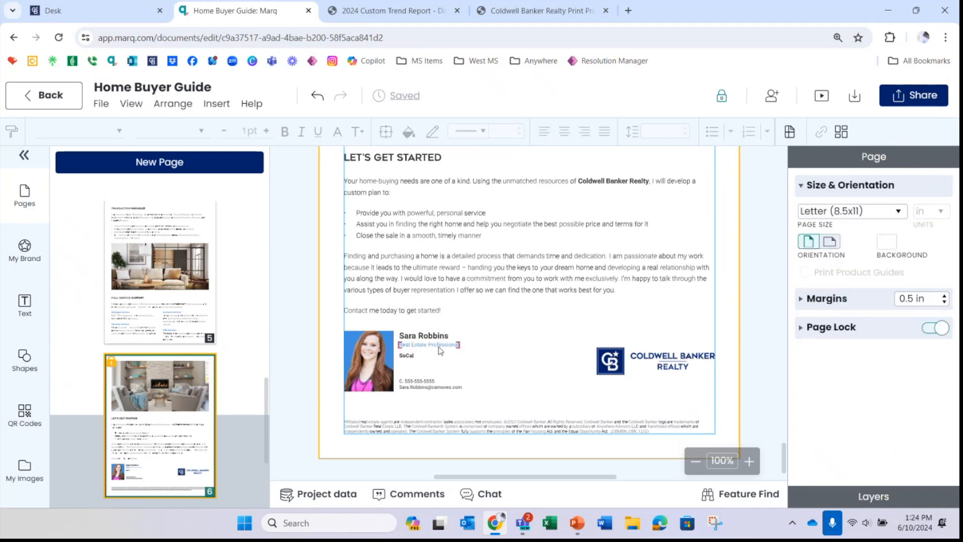
pyautogui.doubleClick(410, 356)
pyautogui.press('BackSpace')
pyautogui.write('555')
pyautogui.press('BackSpace')
pyautogui.press('BackSpace')
pyautogui.press('BackSpace')
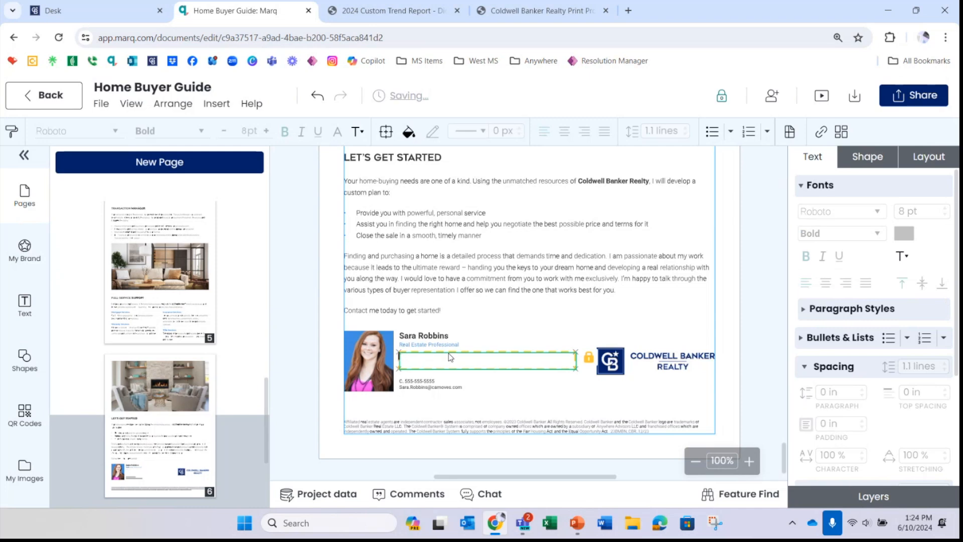
pyautogui.click(417, 335)
pyautogui.click(667, 324)
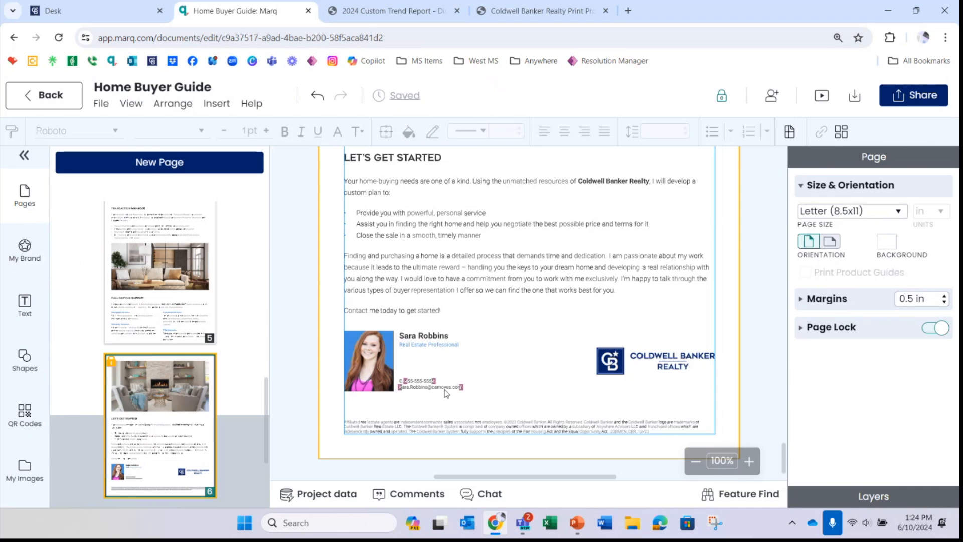
# Step: Open the Publish on the Web options for the Home Buyer Guide
pyautogui.click(931, 95)
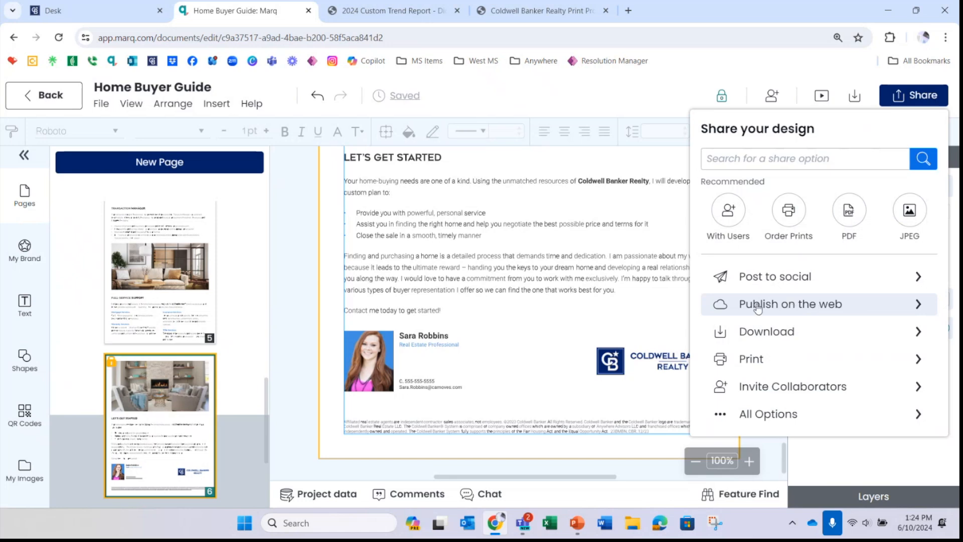
pyautogui.click(806, 309)
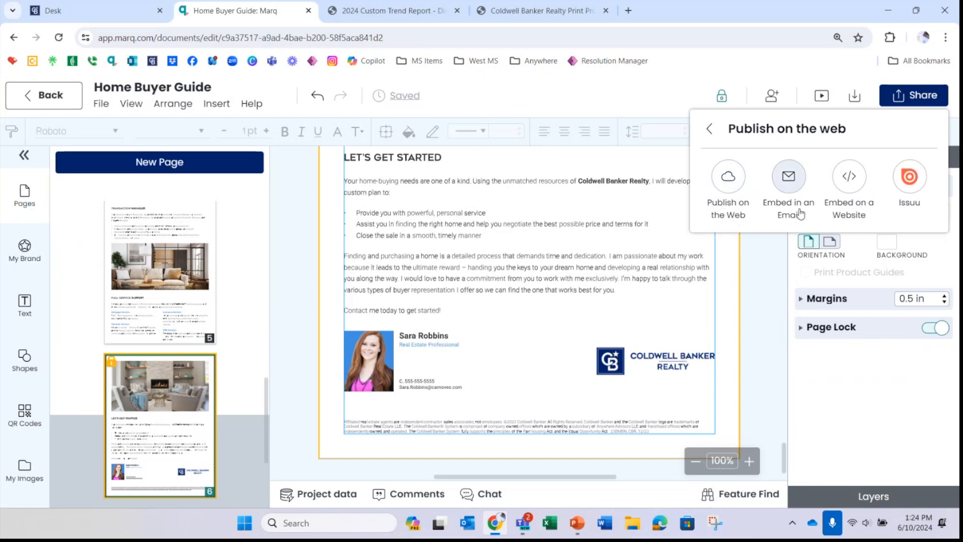
pyautogui.click(725, 185)
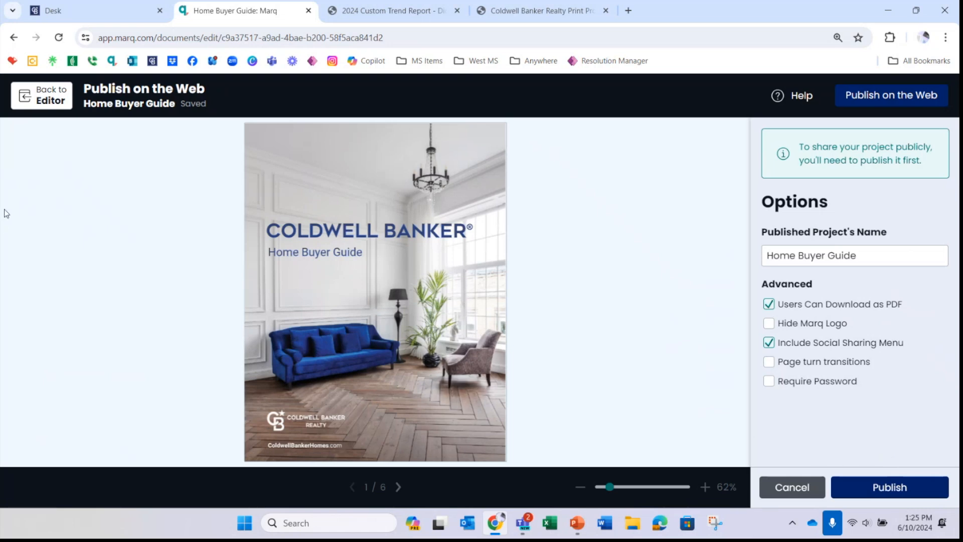
# Step: Leave the Home Buyer Guide without publishing it and filter the brand templates by the Postcard type
pyautogui.click(43, 102)
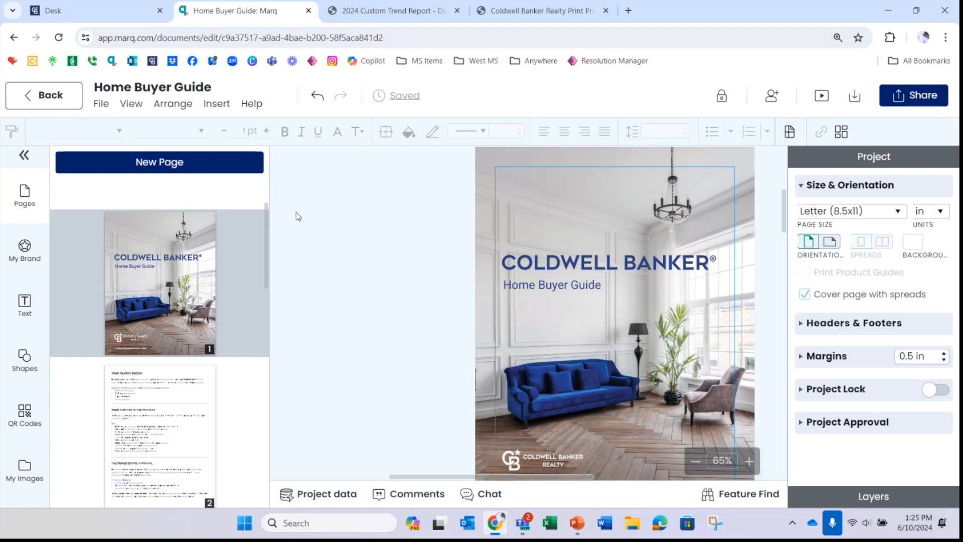
pyautogui.click(69, 97)
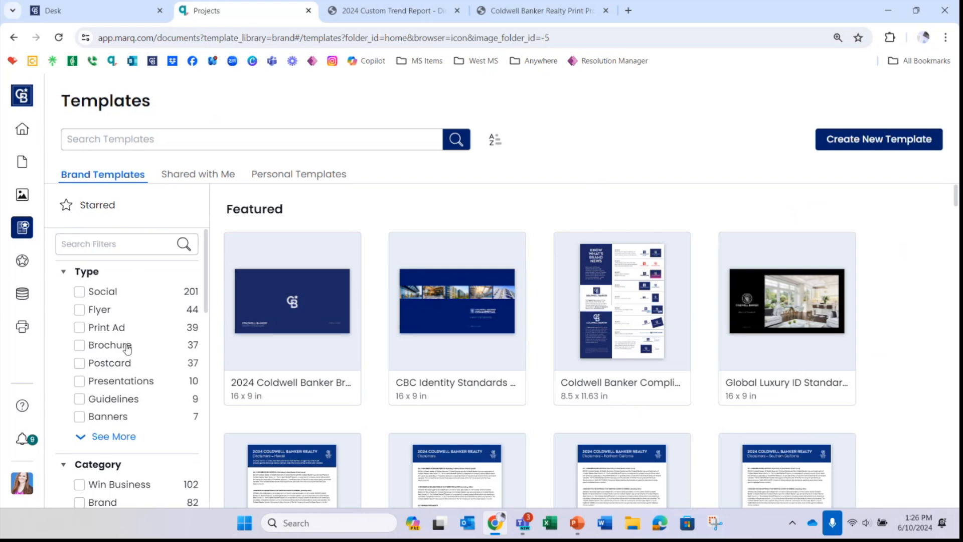
pyautogui.click(84, 366)
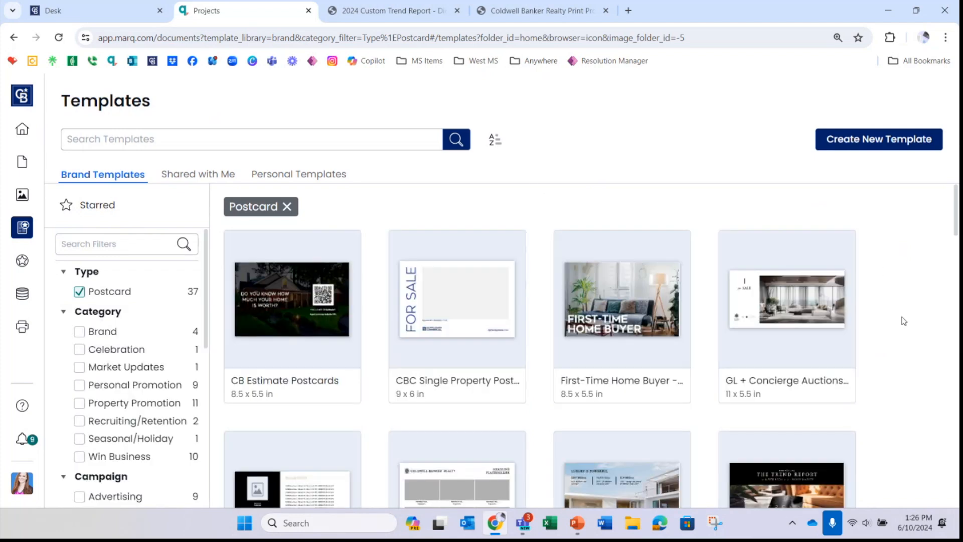
# Step: Examine the range of available postcard templates, including seasonal, listing, open house and Global Luxury designs
pyautogui.scroll(-1, 903, 321)
pyautogui.scroll(-4, 903, 320)
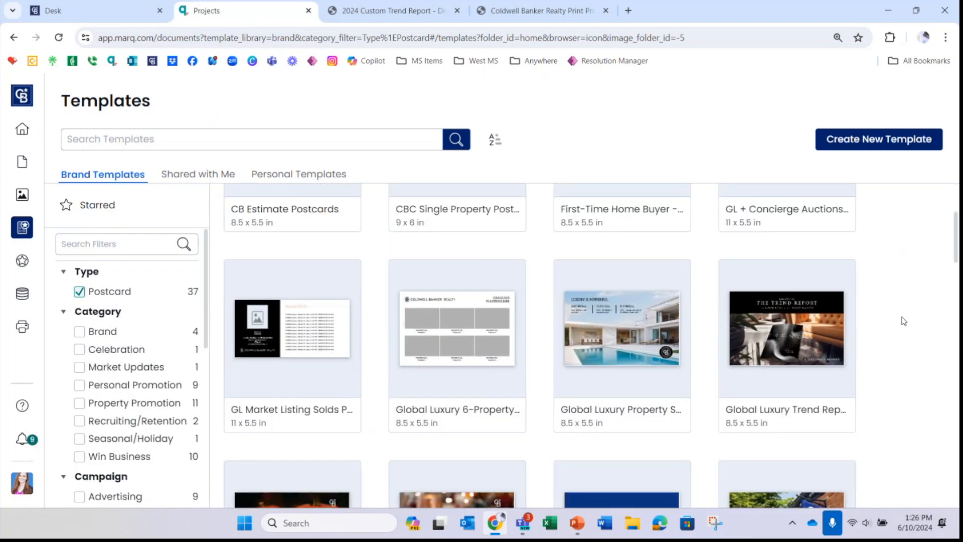
pyautogui.scroll(-5, 903, 320)
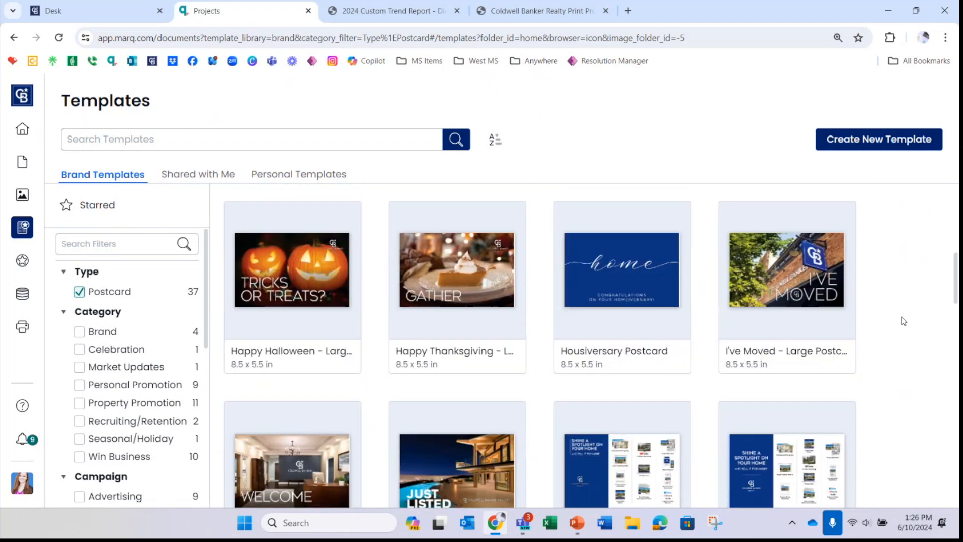
pyautogui.scroll(-4, 904, 321)
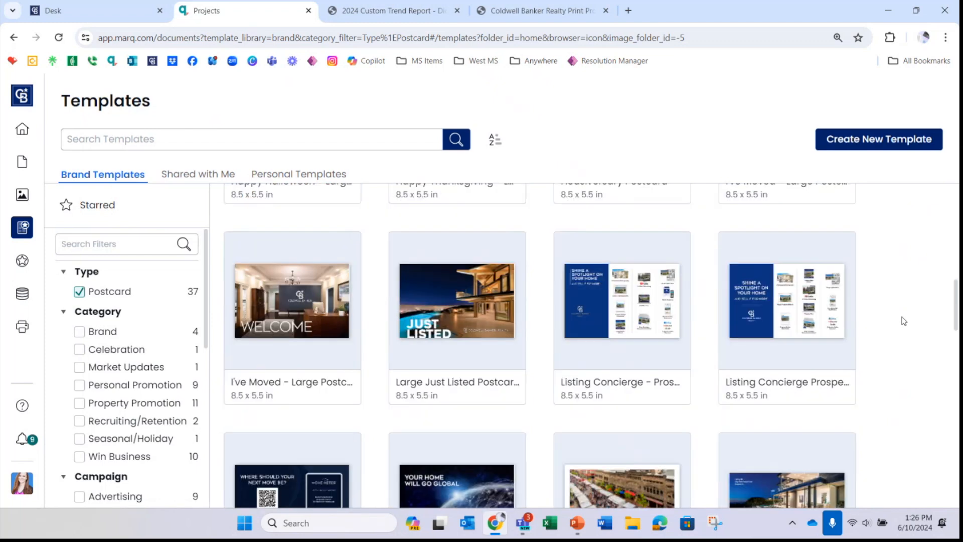
pyautogui.scroll(-3, 903, 320)
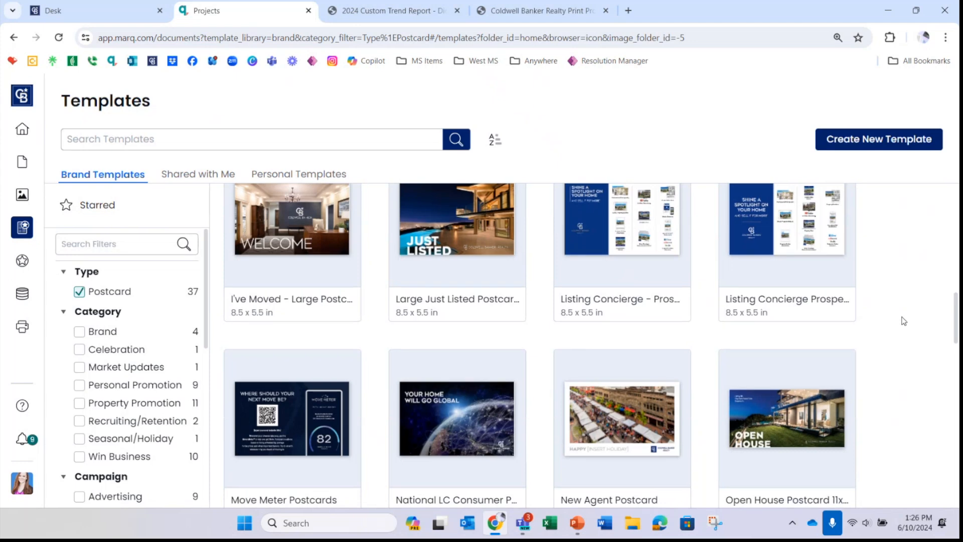
pyautogui.scroll(-3, 904, 321)
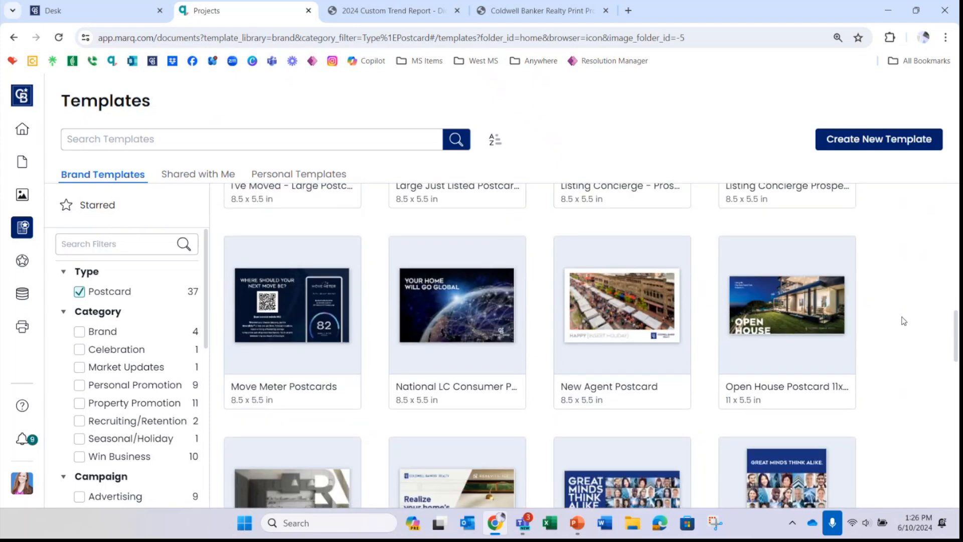
pyautogui.scroll(-2, 903, 321)
pyautogui.scroll(4, 903, 320)
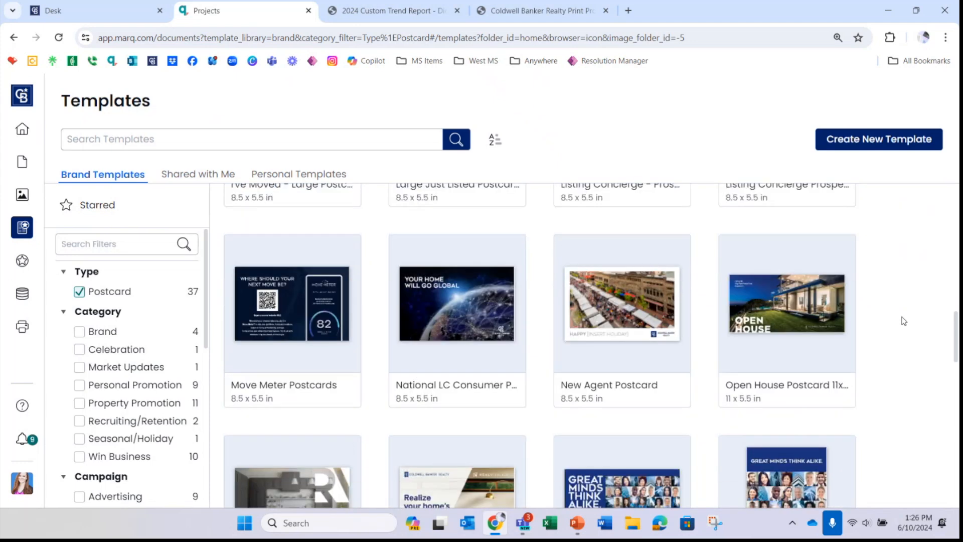
pyautogui.scroll(3, 904, 321)
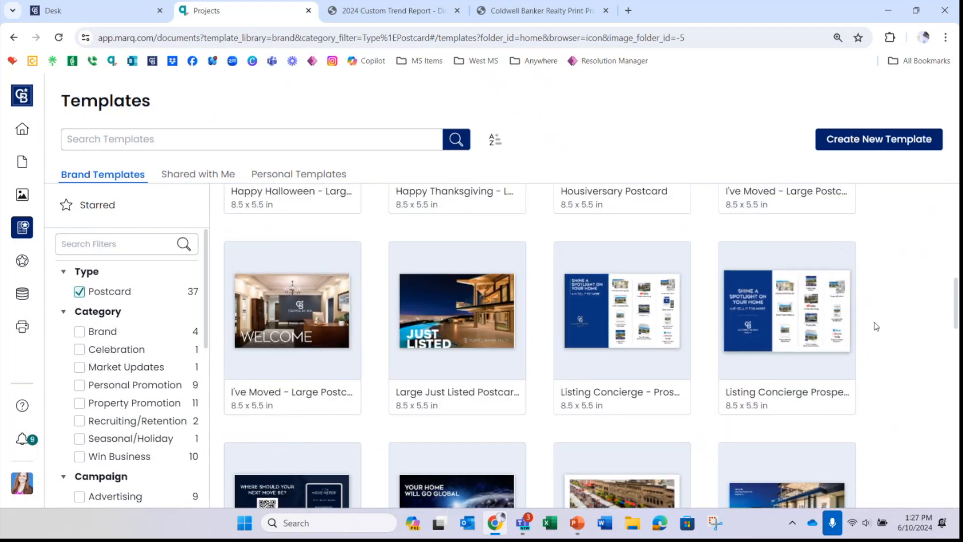
pyautogui.scroll(2, 883, 325)
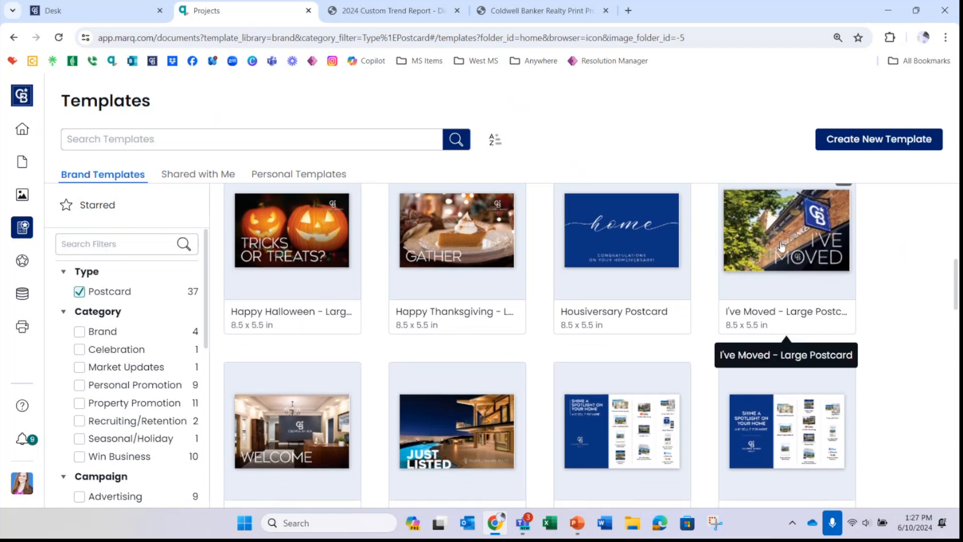
pyautogui.scroll(3, 872, 284)
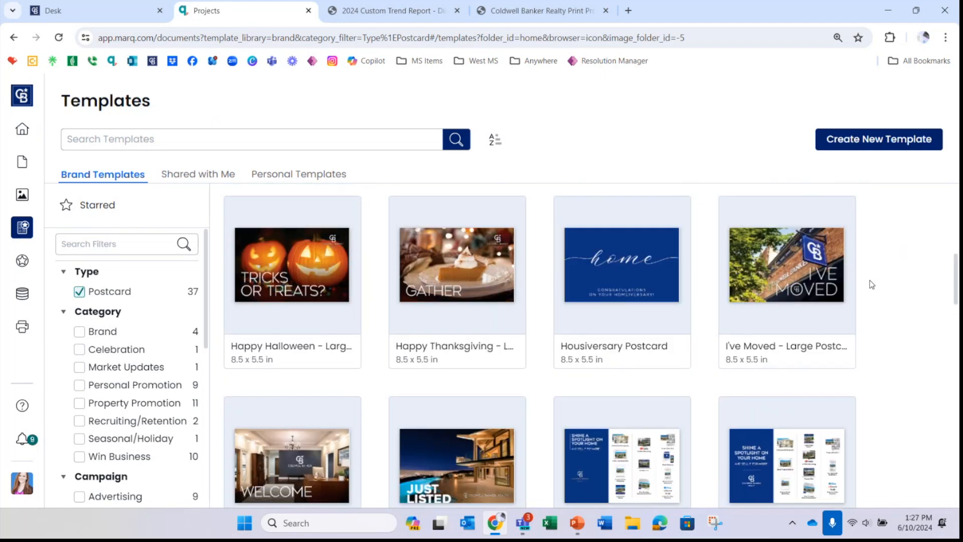
pyautogui.scroll(1, 872, 284)
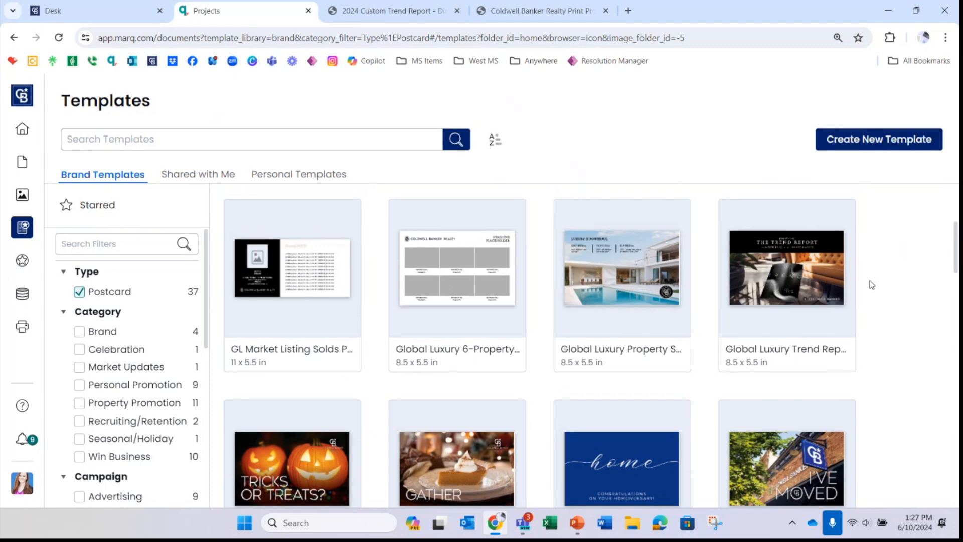
pyautogui.scroll(2, 872, 284)
pyautogui.scroll(2, 871, 284)
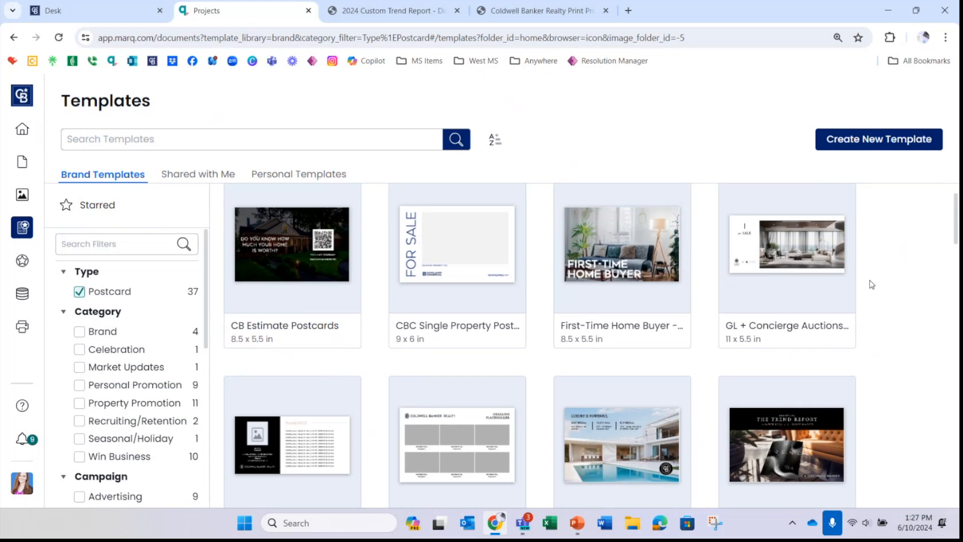
pyautogui.scroll(1, 872, 285)
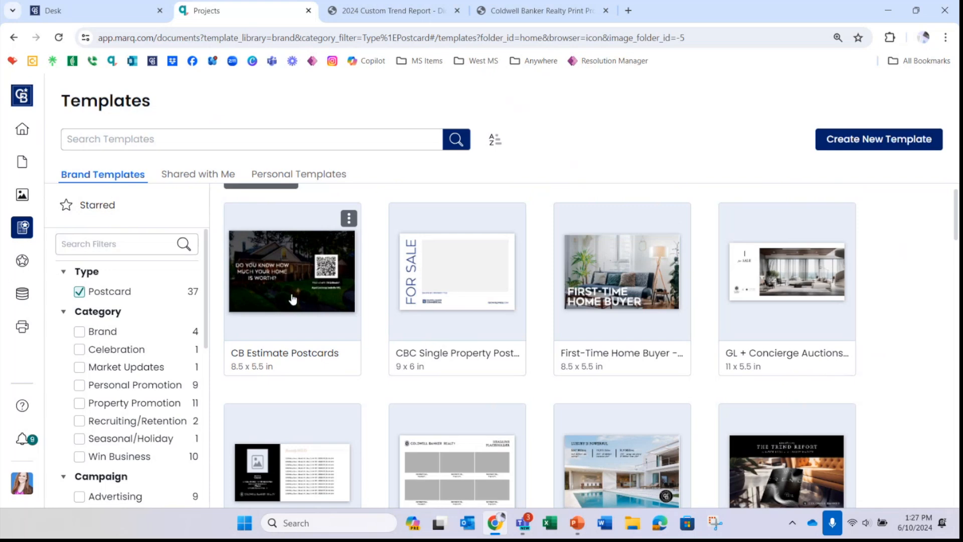
# Step: Create a document from the "First-Time Home Buyer - Large Postcard" template, keeping its name and saving it in My Projects
pyautogui.click(625, 262)
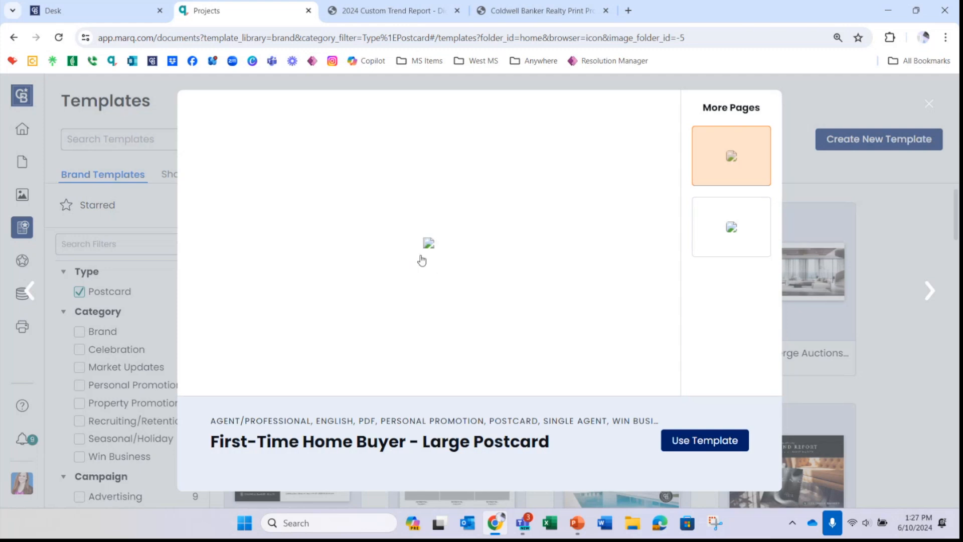
pyautogui.click(702, 444)
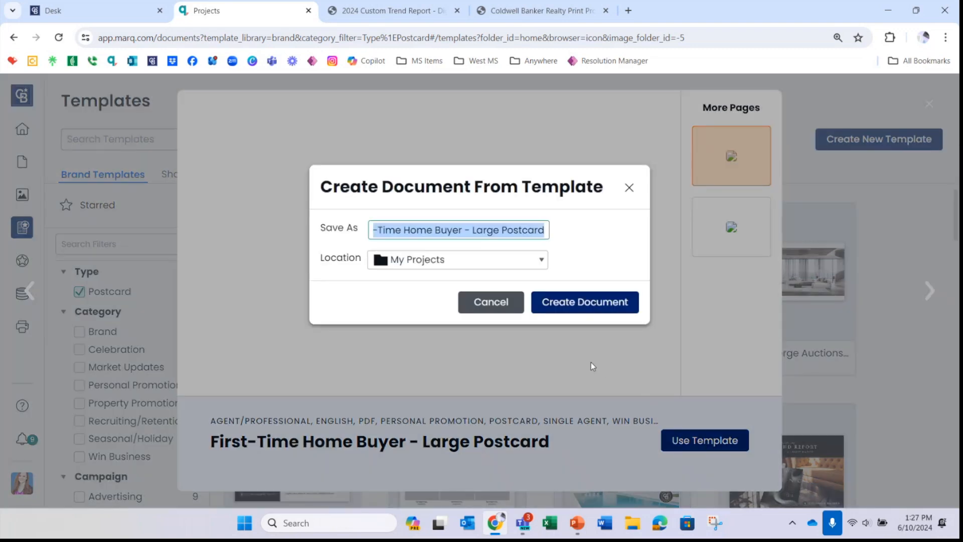
pyautogui.click(568, 303)
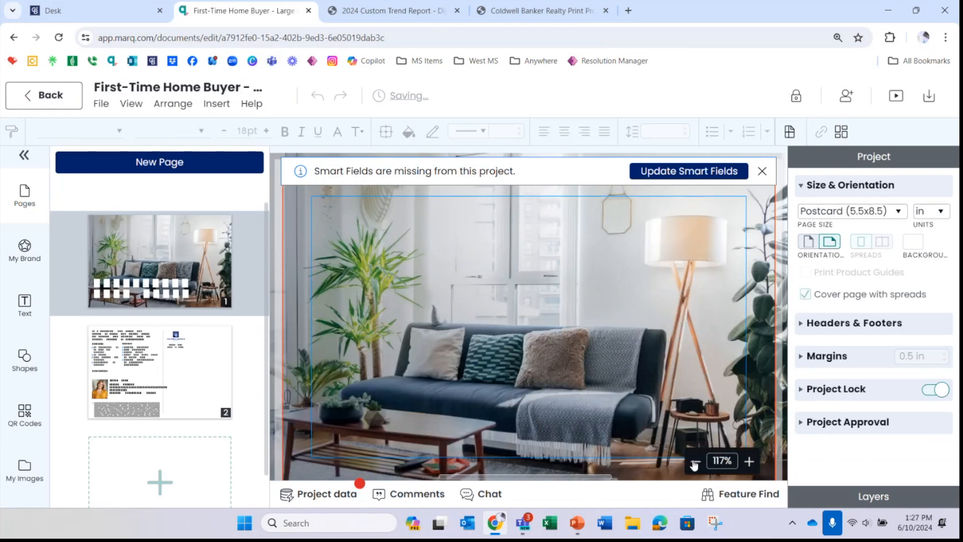
# Step: Fill in the postcard's missing smart fields with the website "ColdwellBanker.com" and the agent's license number, and apply them to the project
pyautogui.click(694, 462)
pyautogui.click(694, 462)
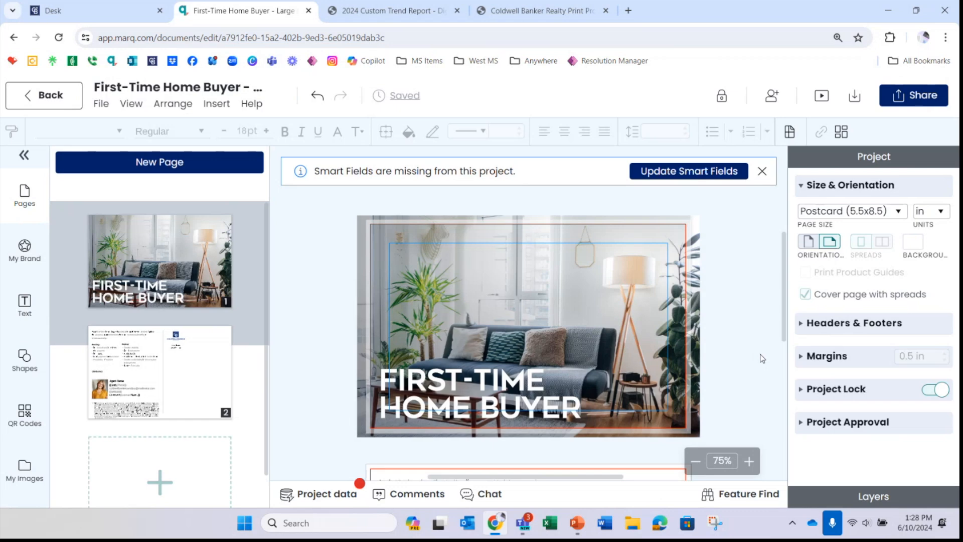
pyautogui.click(694, 171)
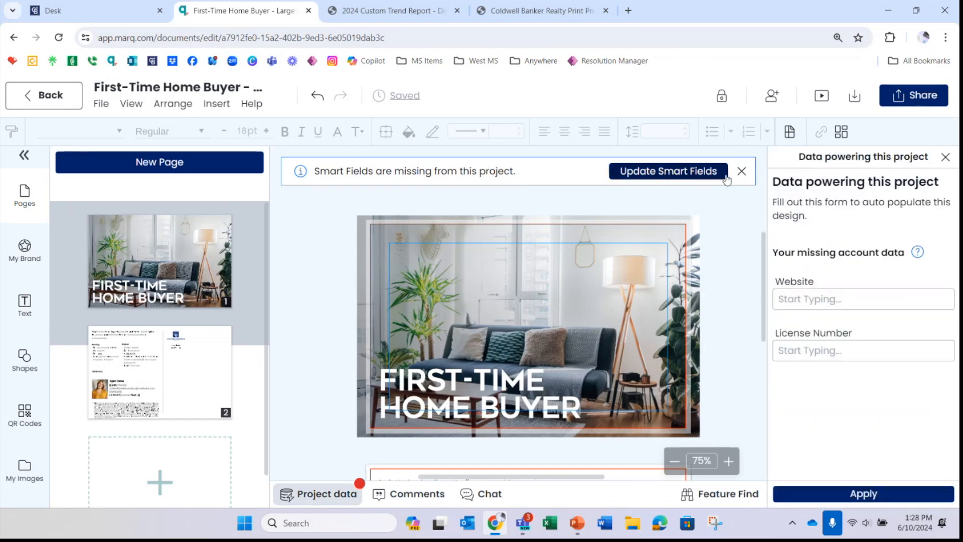
pyautogui.click(811, 298)
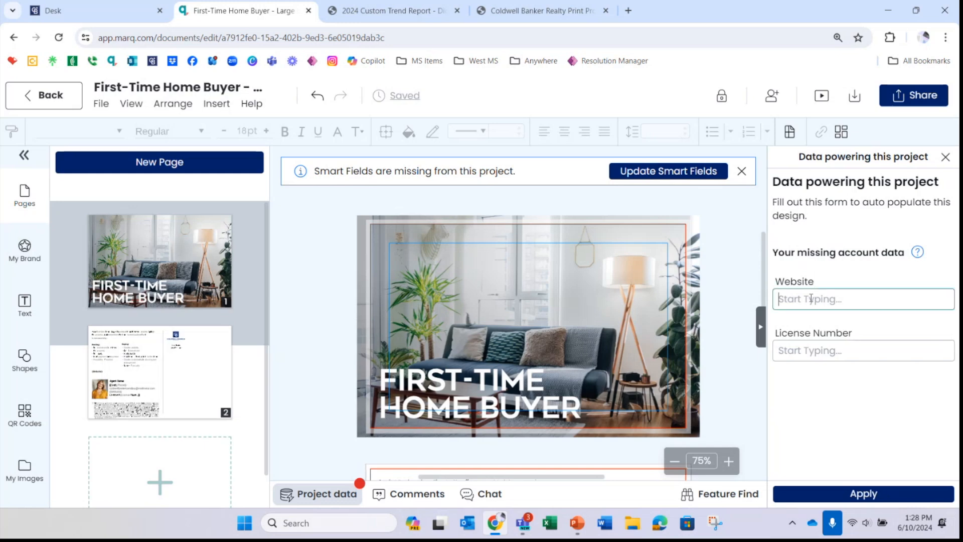
pyautogui.write('ColdwellBanker.com')
pyautogui.click(826, 349)
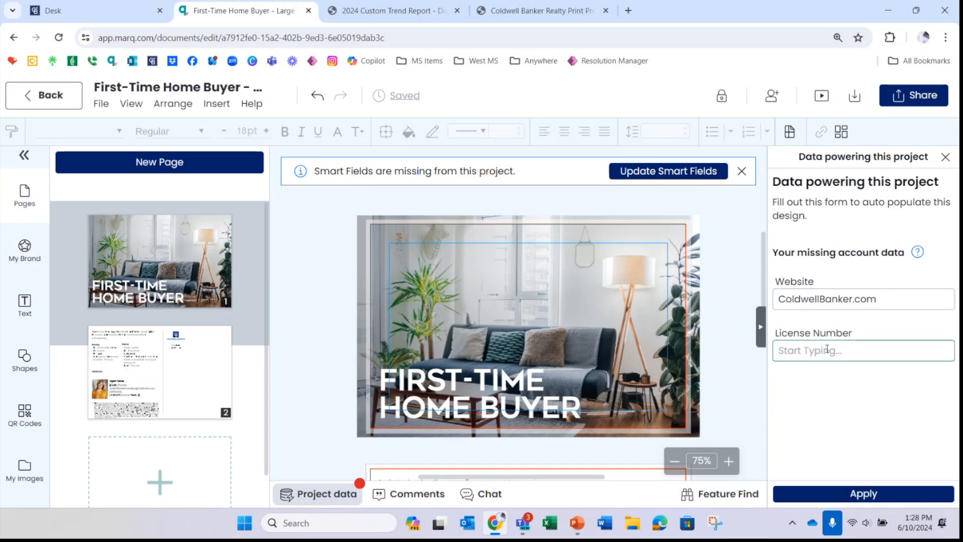
pyautogui.write('00000000')
pyautogui.click(846, 496)
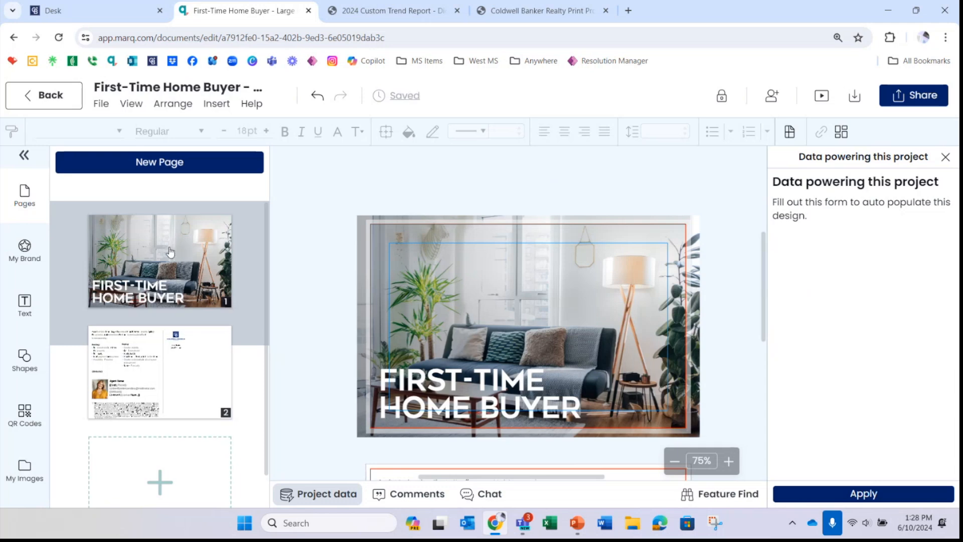
# Step: Examine the postcard's front page and, at 125% zoom, the introduction, Renting and Buying text boxes on page 2
pyautogui.click(199, 380)
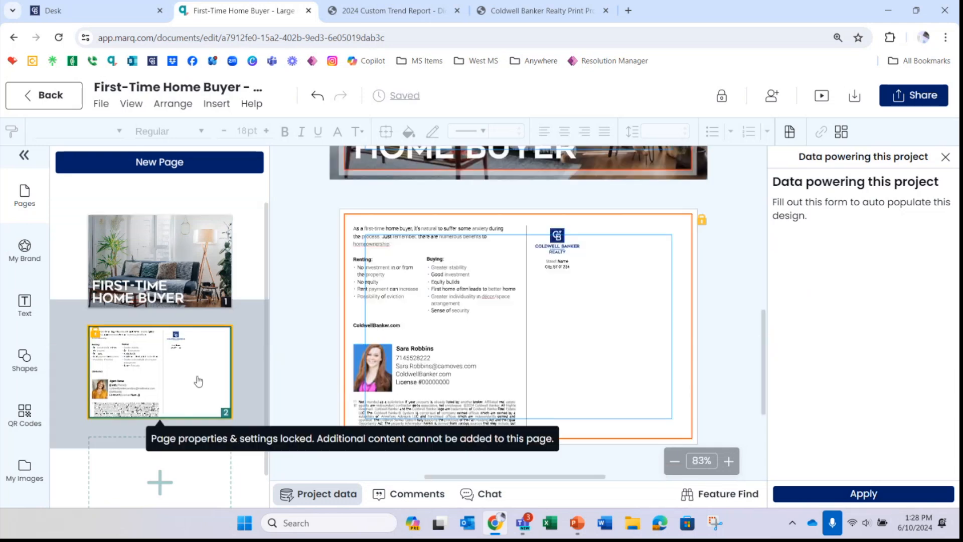
pyautogui.click(211, 281)
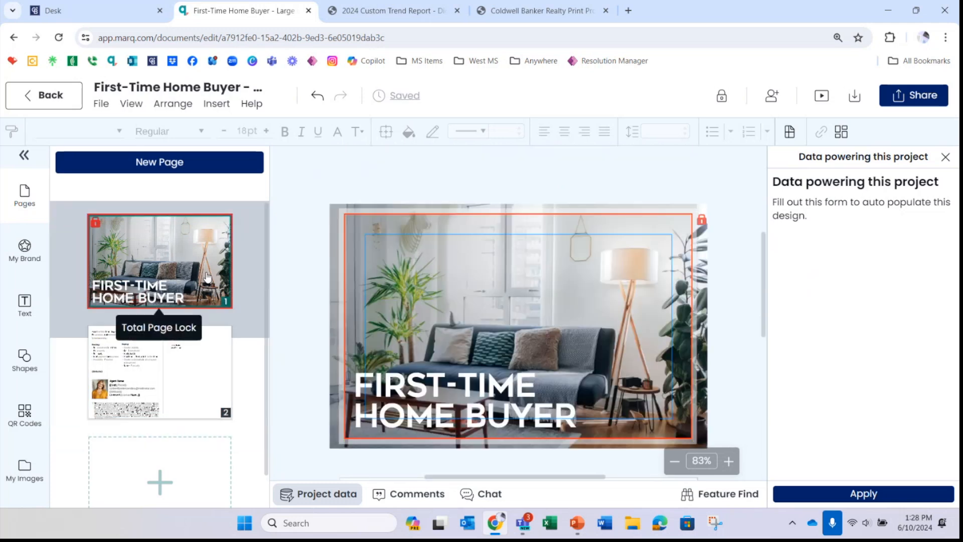
pyautogui.click(209, 376)
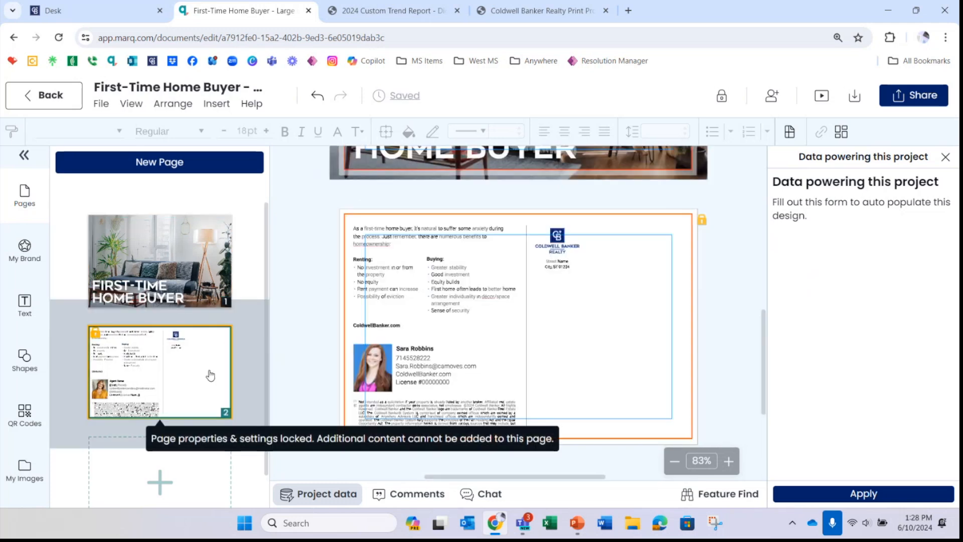
pyautogui.click(390, 297)
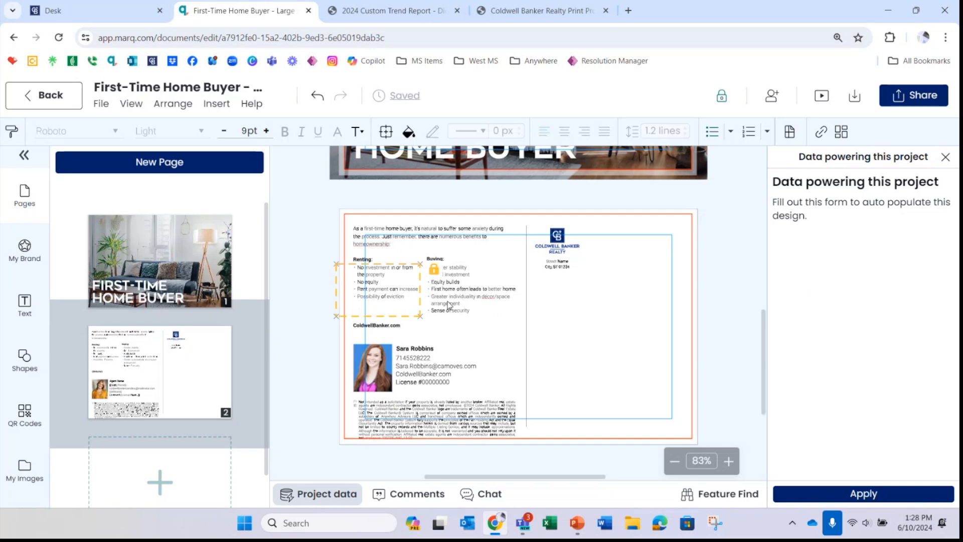
pyautogui.click(730, 461)
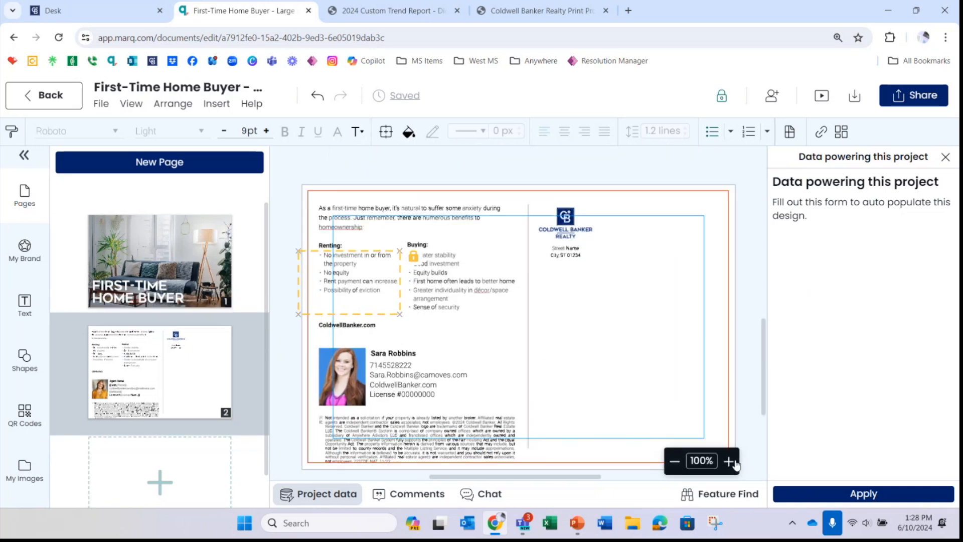
pyautogui.click(730, 461)
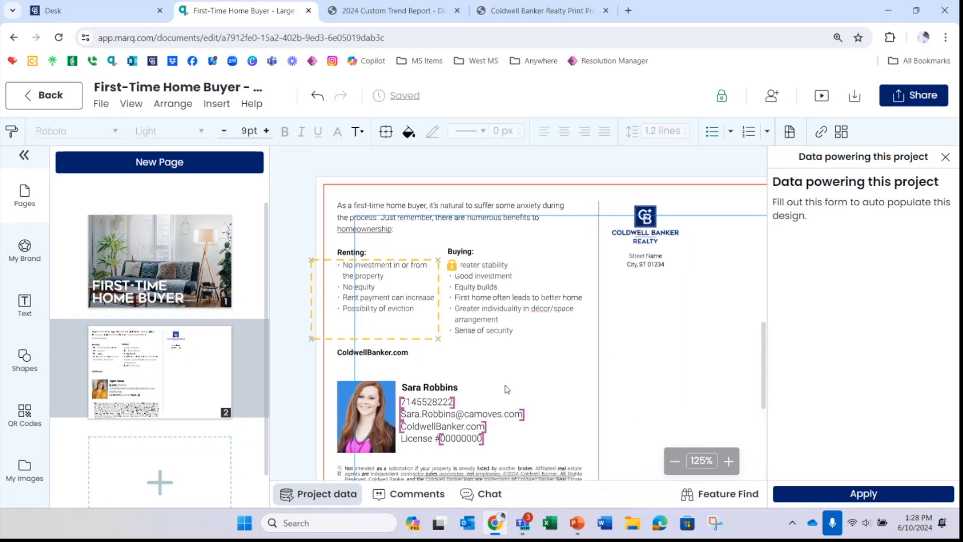
pyautogui.click(387, 247)
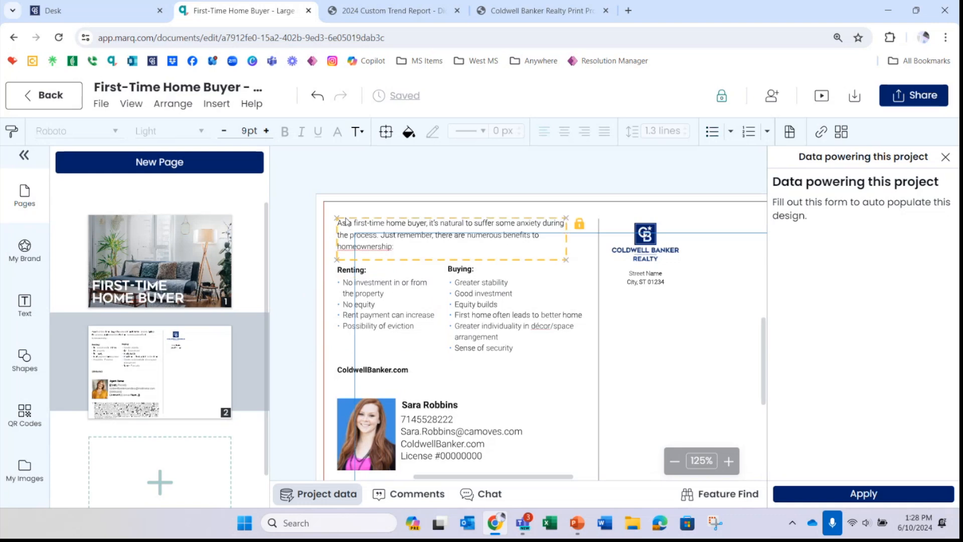
pyautogui.click(396, 250)
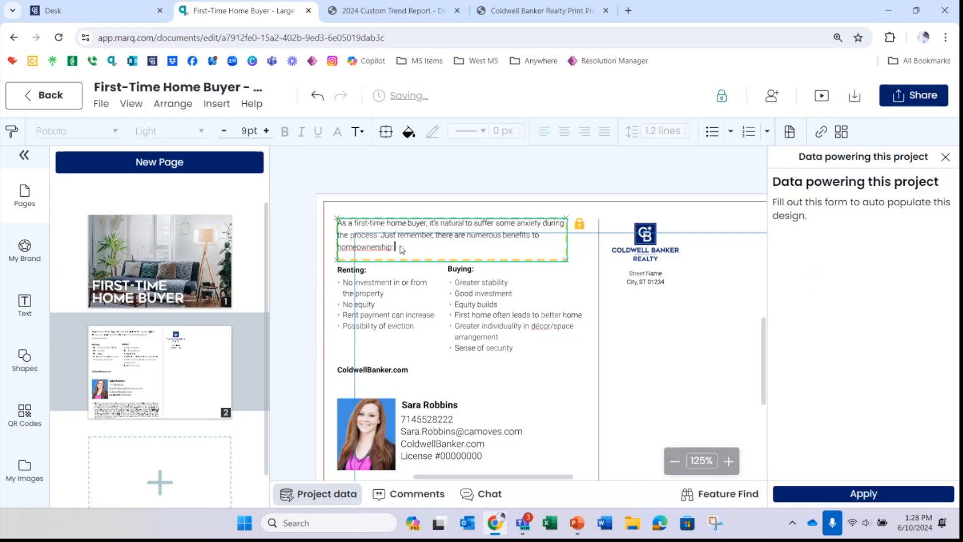
pyautogui.click(391, 293)
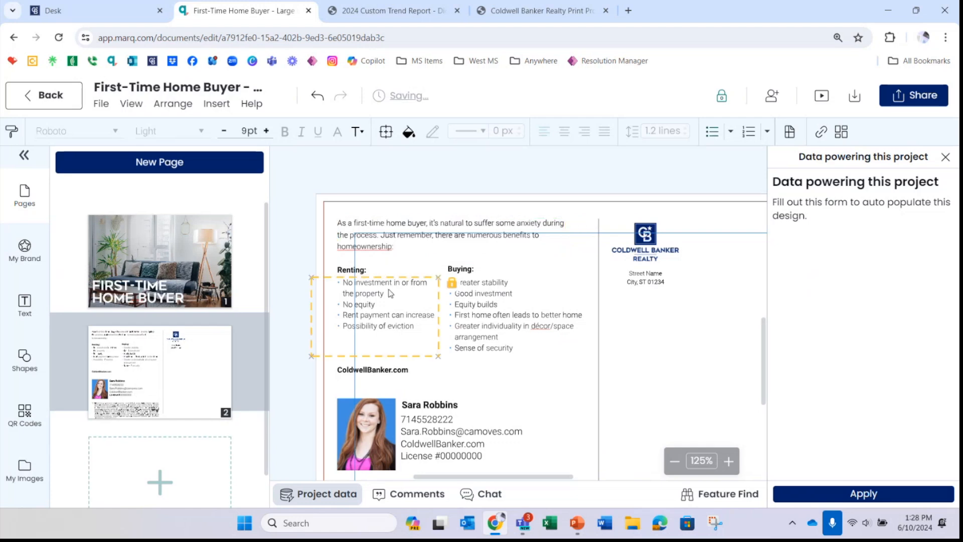
pyautogui.click(499, 328)
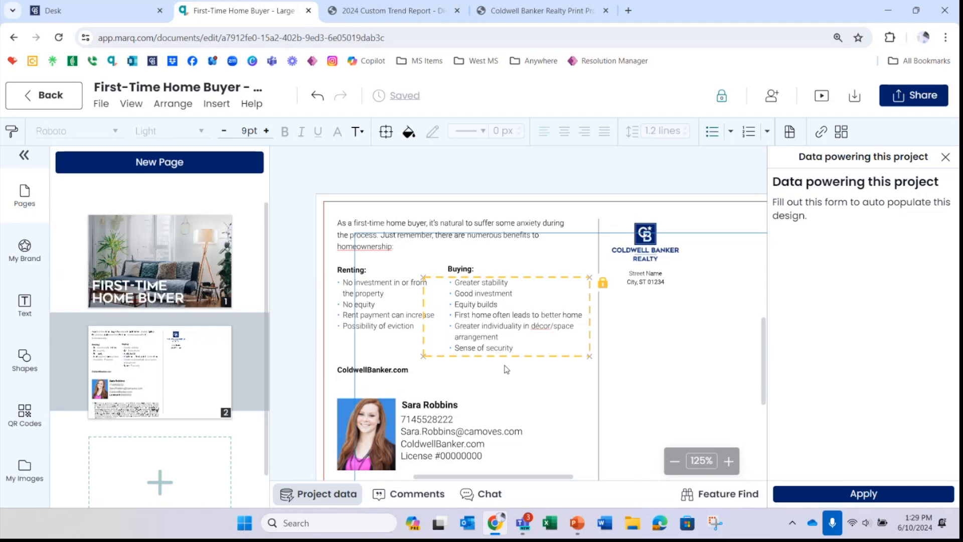
# Step: Delete the phone number beneath the agent's name in the contact block on page 2
pyautogui.scroll(-2, 506, 369)
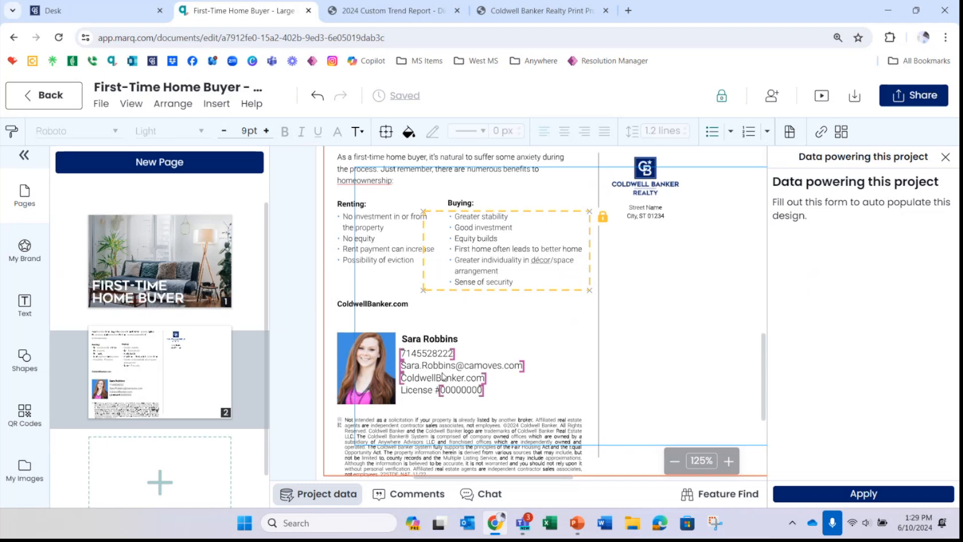
pyautogui.doubleClick(441, 353)
pyautogui.press('BackSpace')
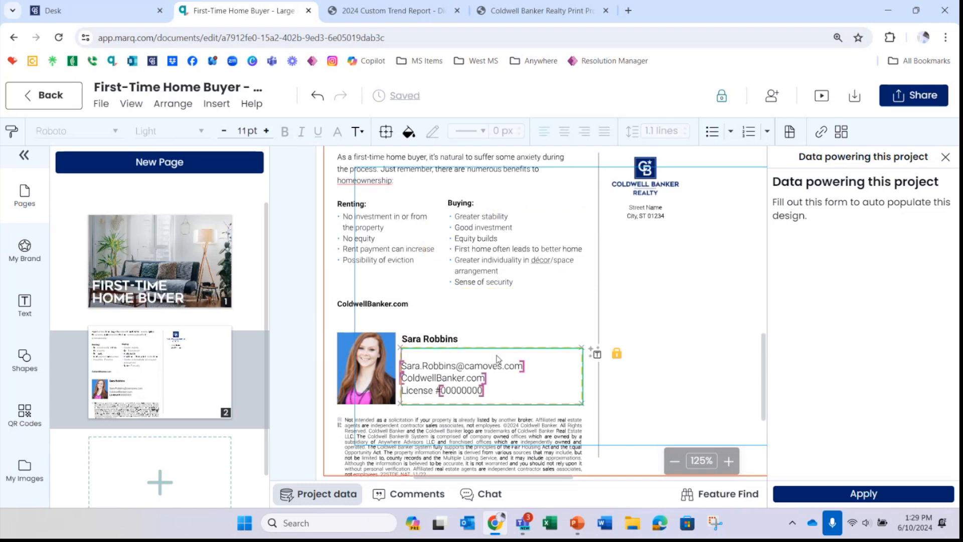
# Step: Return to the page thumbnails and review the postcard's back and front pages
pyautogui.click(502, 338)
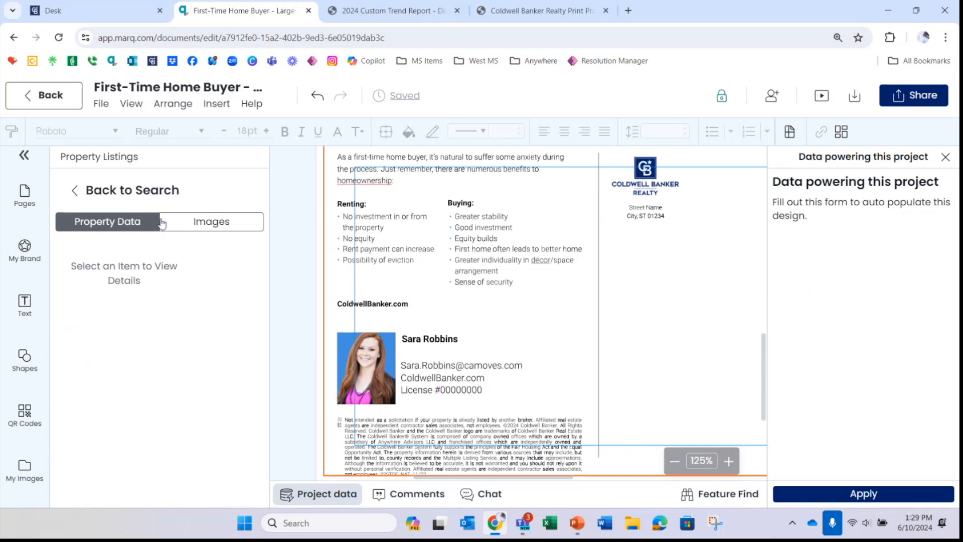
pyautogui.click(82, 189)
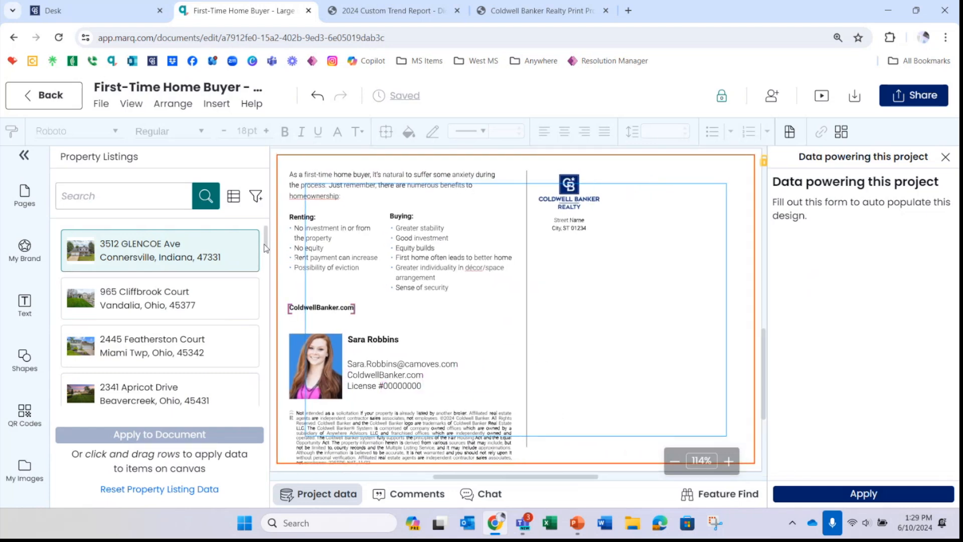
pyautogui.click(24, 196)
pyautogui.scroll(5, 454, 310)
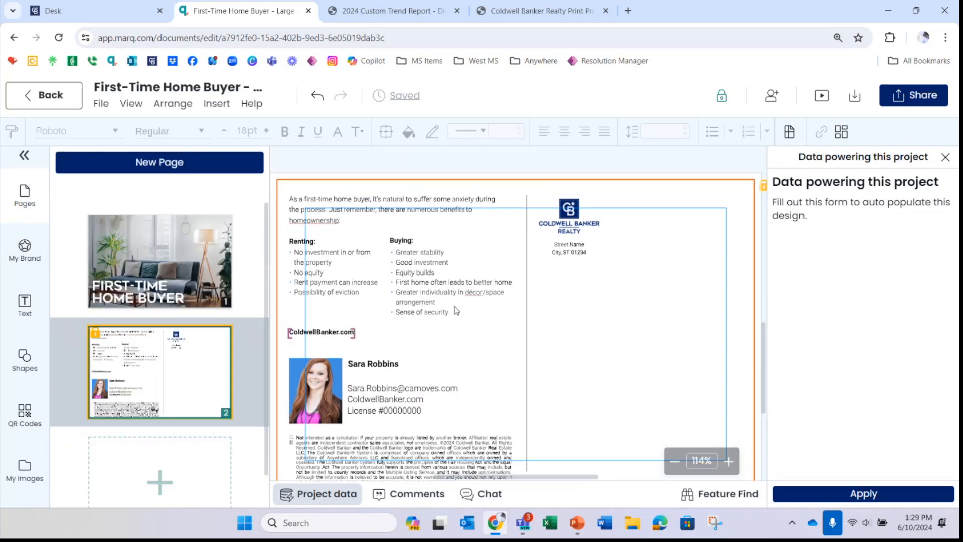
pyautogui.scroll(5, 456, 309)
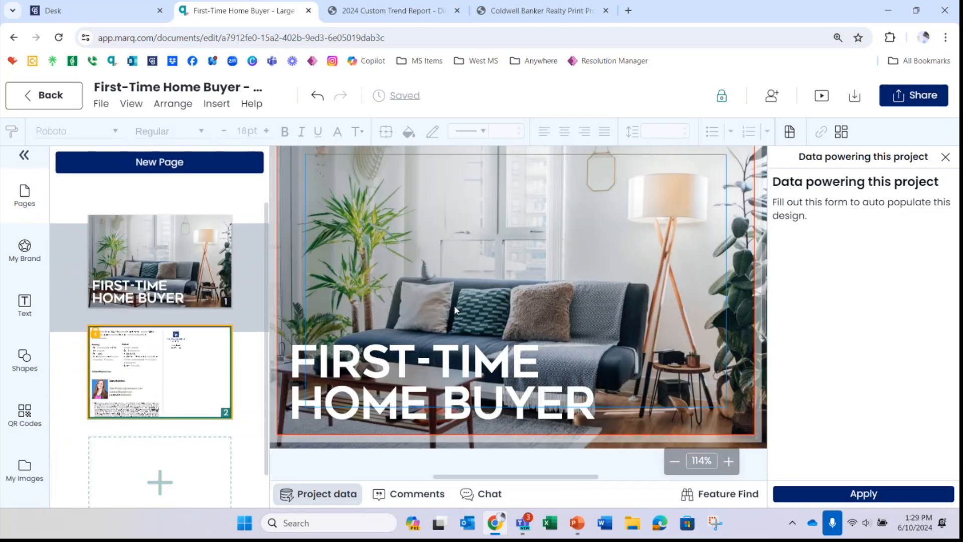
pyautogui.scroll(-2, 454, 306)
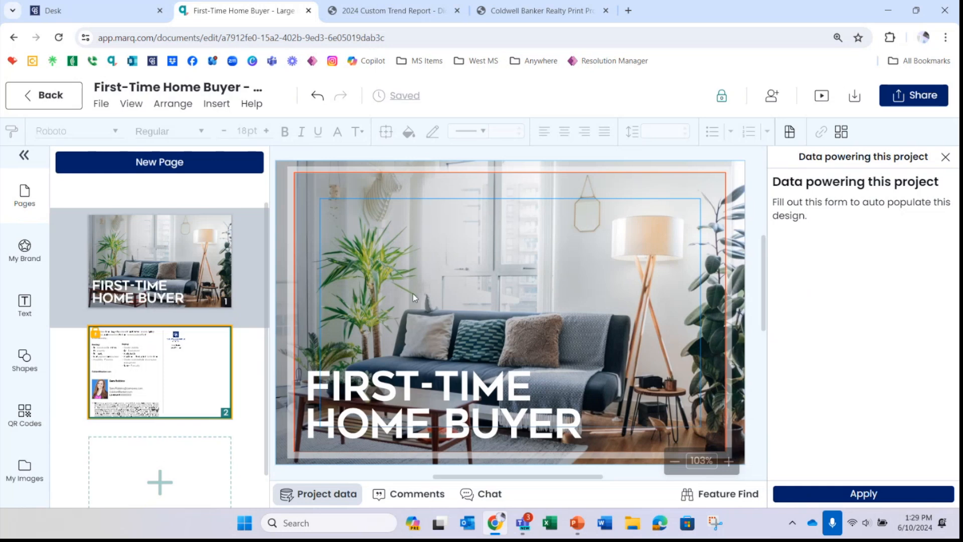
pyautogui.scroll(1, 413, 294)
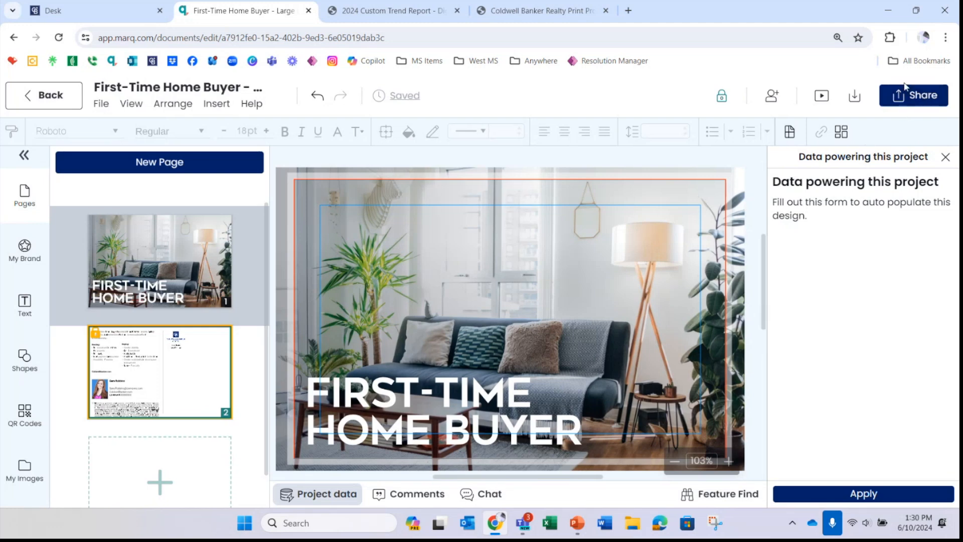
# Step: Start a print order for the postcard and preview both its front and back pages
pyautogui.click(913, 95)
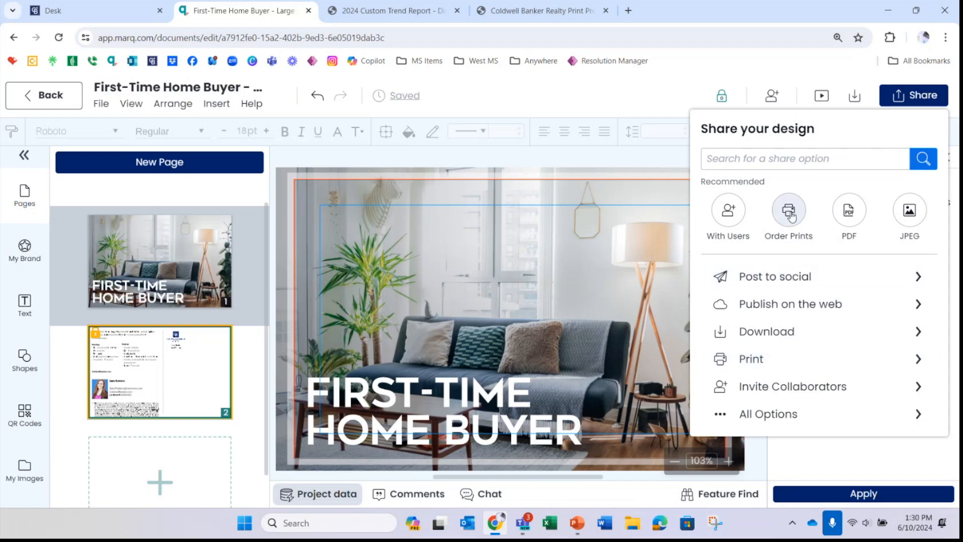
pyautogui.click(790, 216)
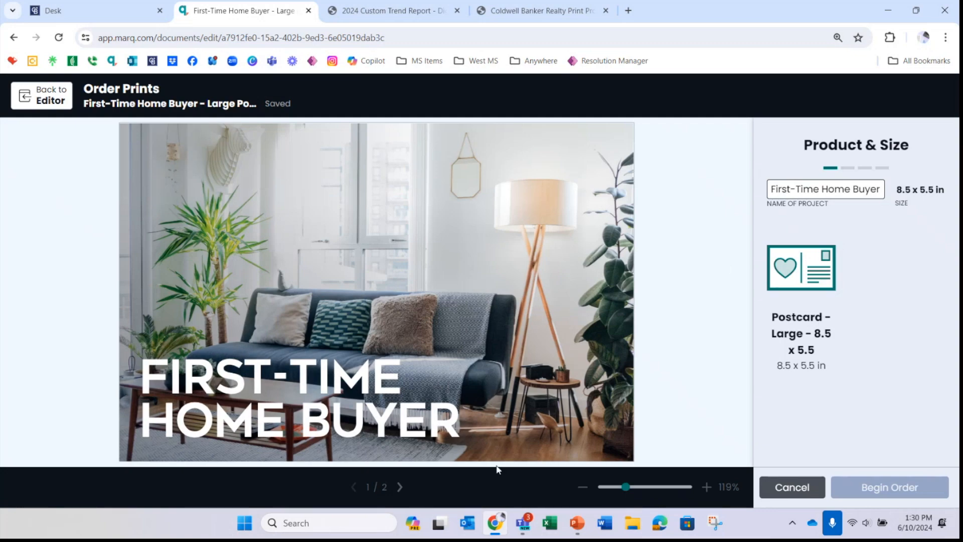
pyautogui.click(400, 487)
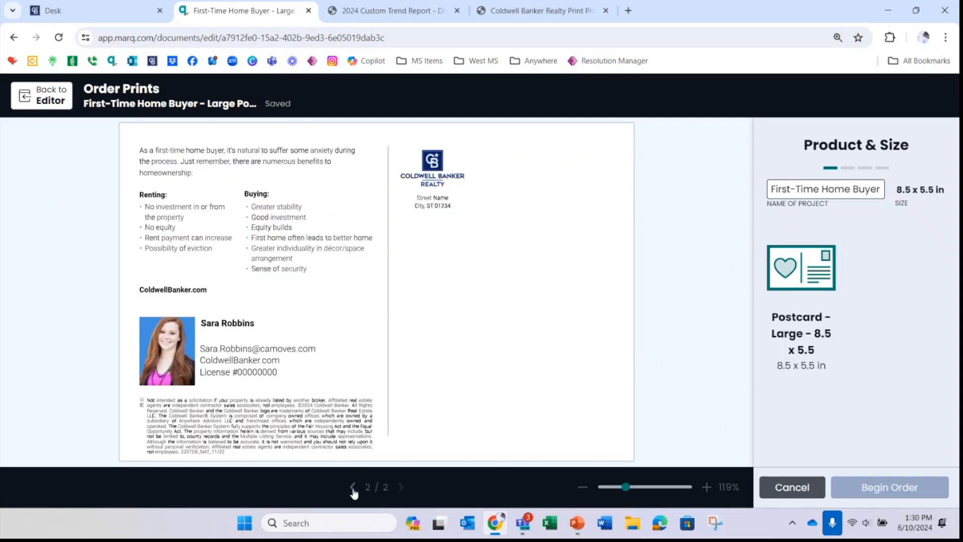
pyautogui.click(353, 489)
pyautogui.click(400, 494)
pyautogui.click(347, 494)
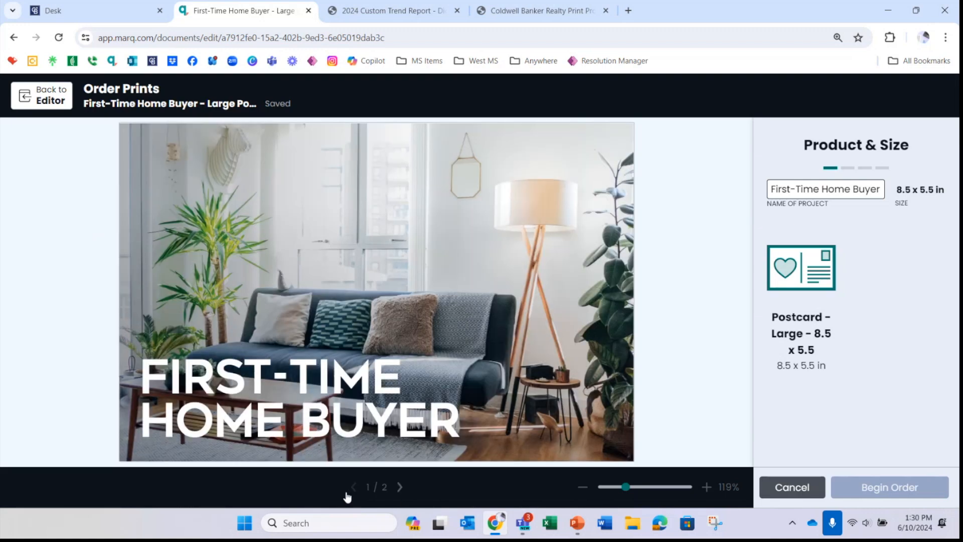
pyautogui.click(398, 493)
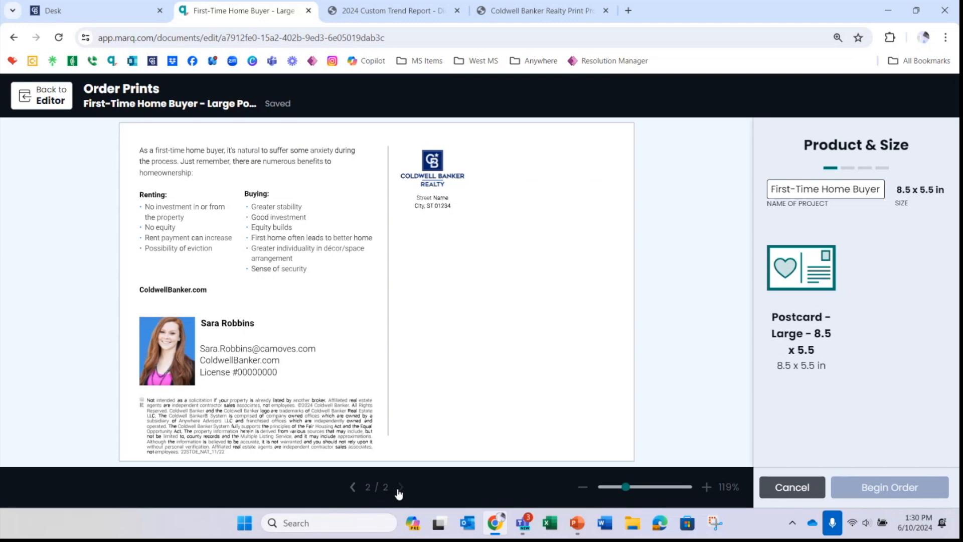
pyautogui.click(354, 490)
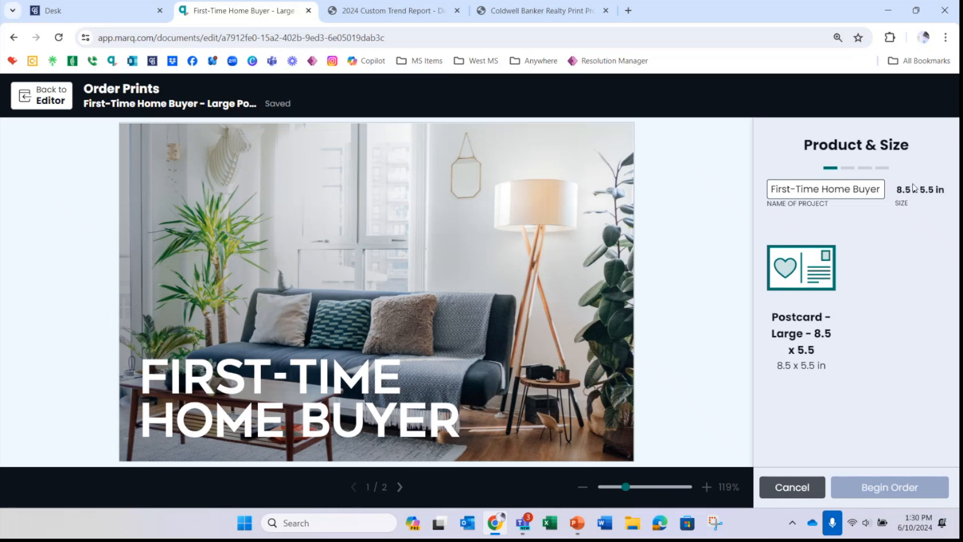
# Step: Choose the "Postcard - Large - 8.5 x 5.5" product and run the recommended document check through the bleed and safe area stage
pyautogui.click(799, 278)
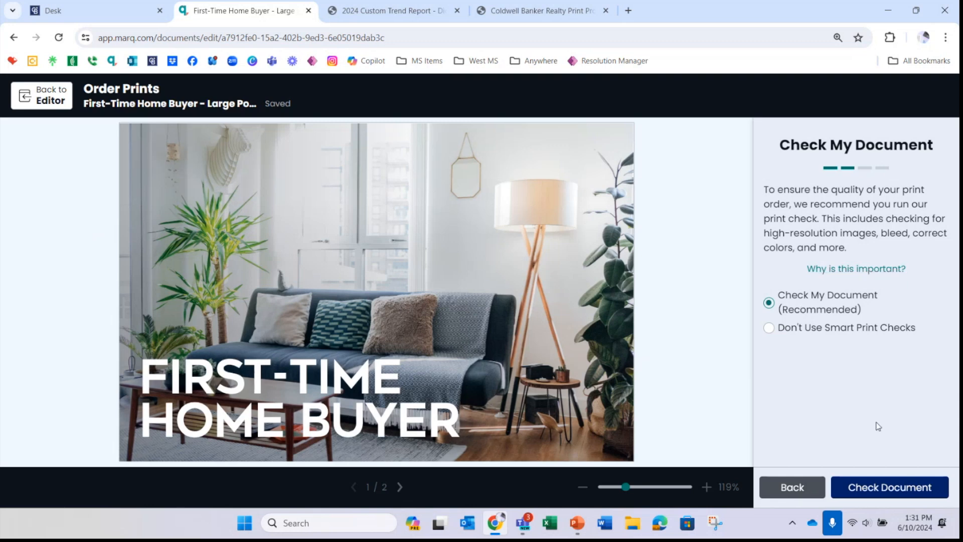
pyautogui.click(885, 492)
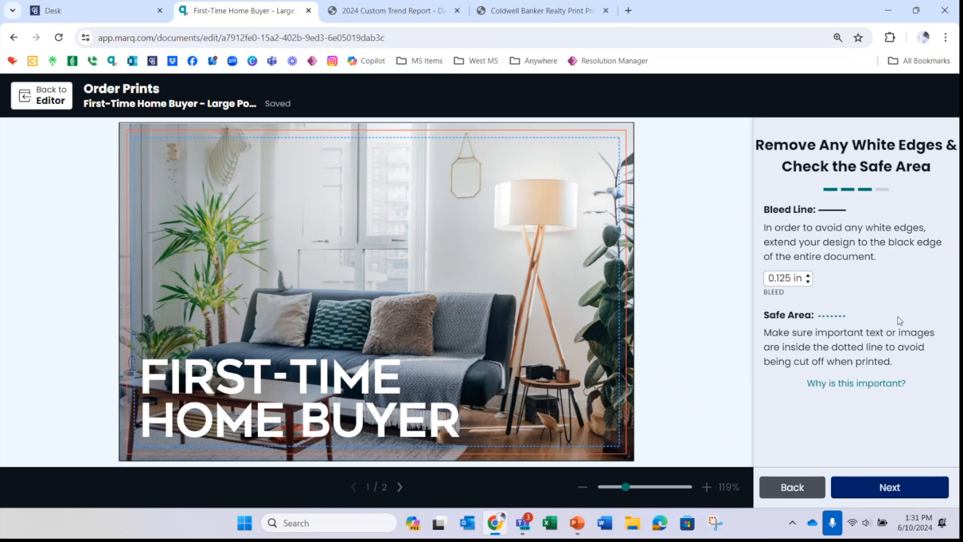
pyautogui.click(893, 485)
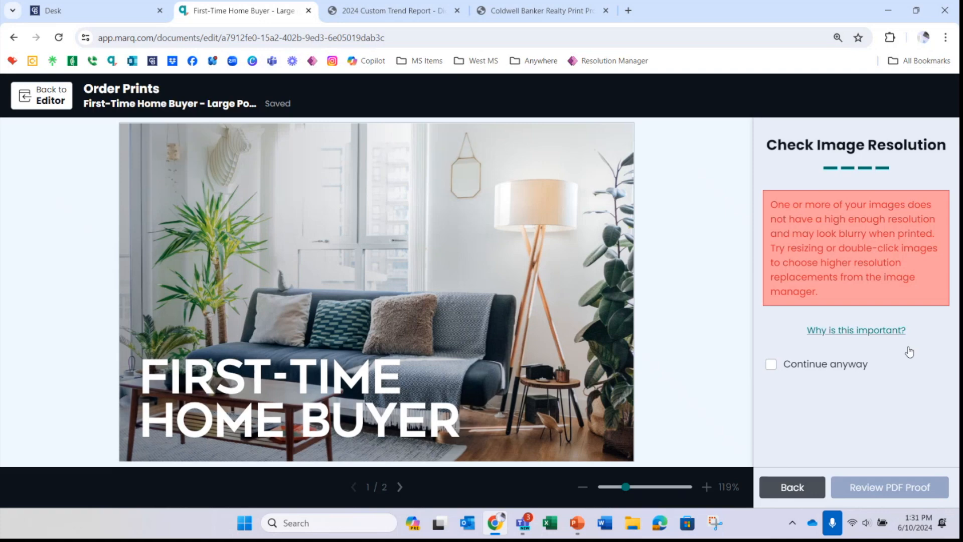
# Step: Check both pages for low-resolution images and continue anyway through the PDF proof, adding the postcard to the cart
pyautogui.click(400, 488)
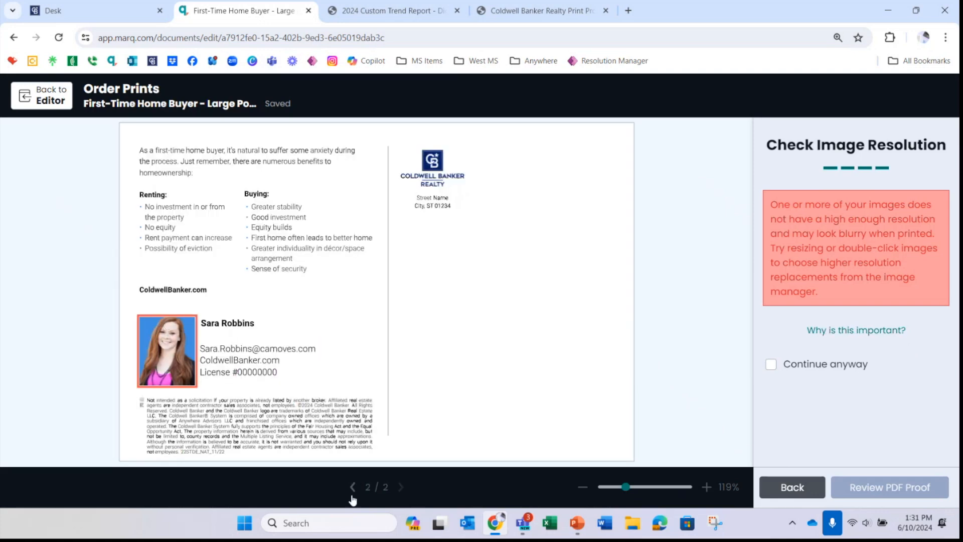
pyautogui.click(352, 495)
pyautogui.click(398, 489)
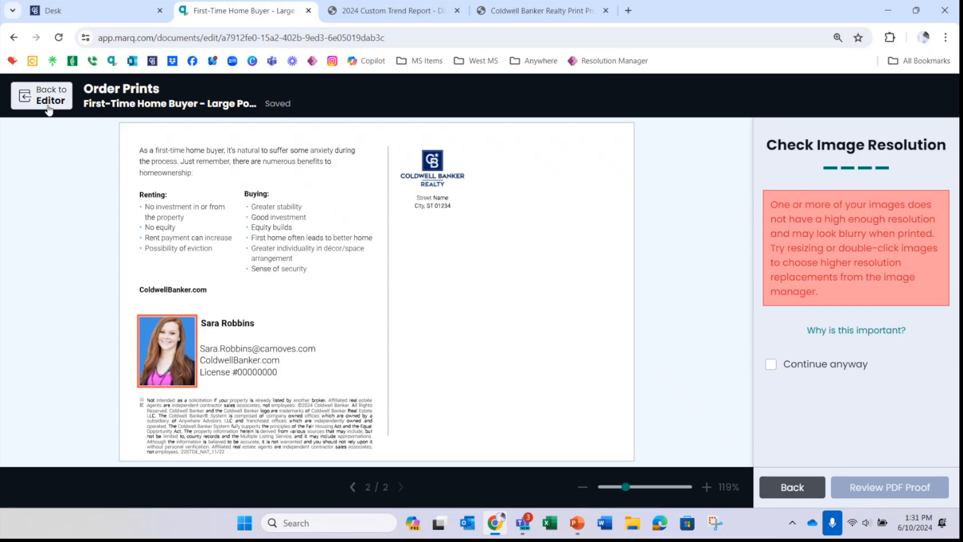
pyautogui.click(769, 368)
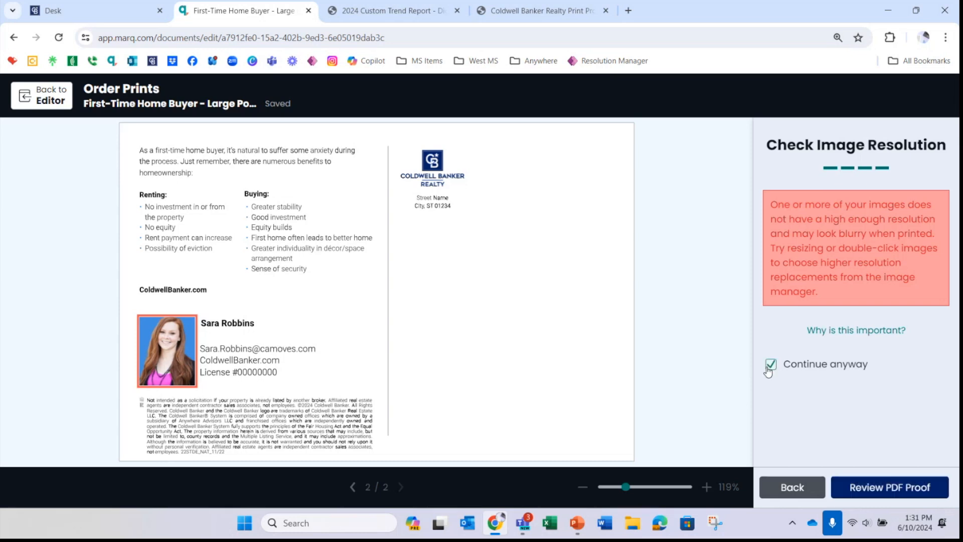
pyautogui.click(889, 487)
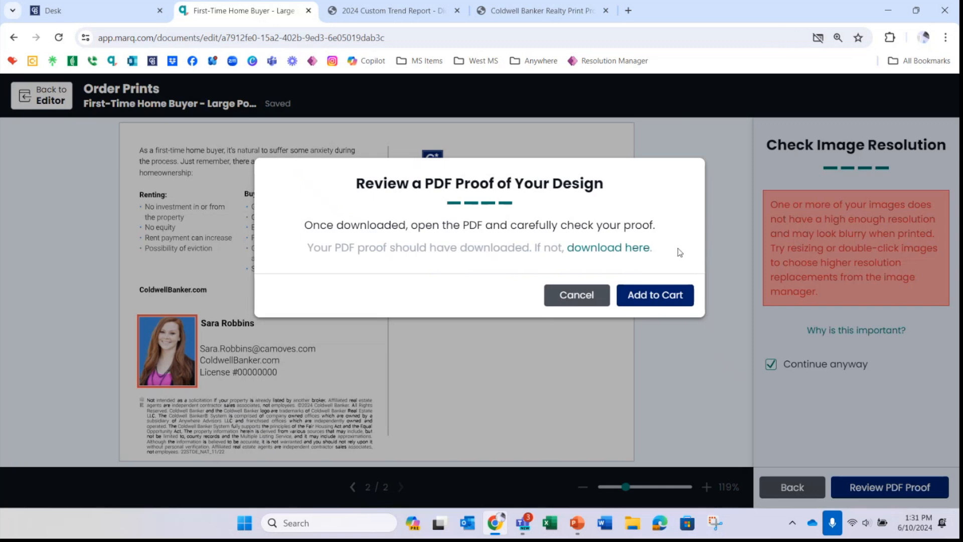
pyautogui.click(664, 294)
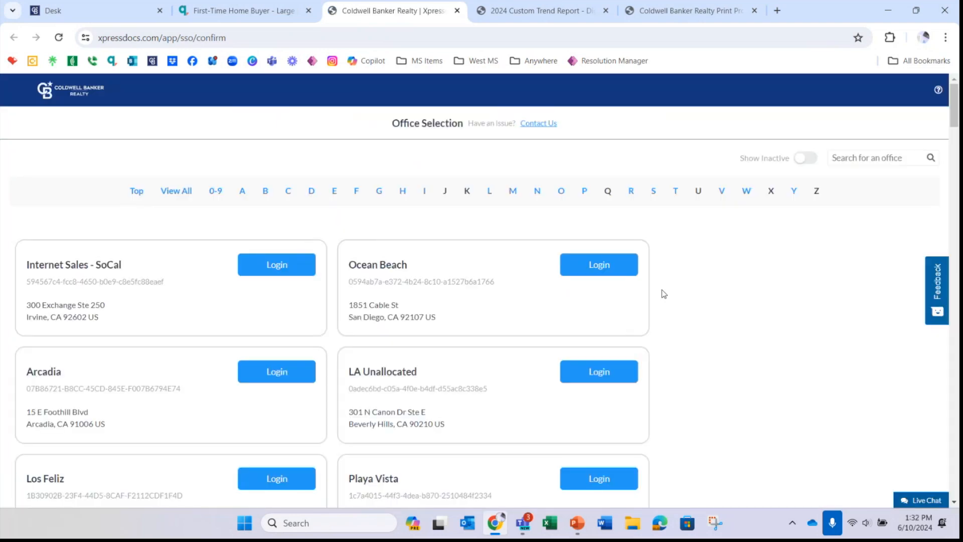
# Step: Search the Xpressdocs office list for "yorba" and log in to the Yorba Linda office
pyautogui.click(841, 160)
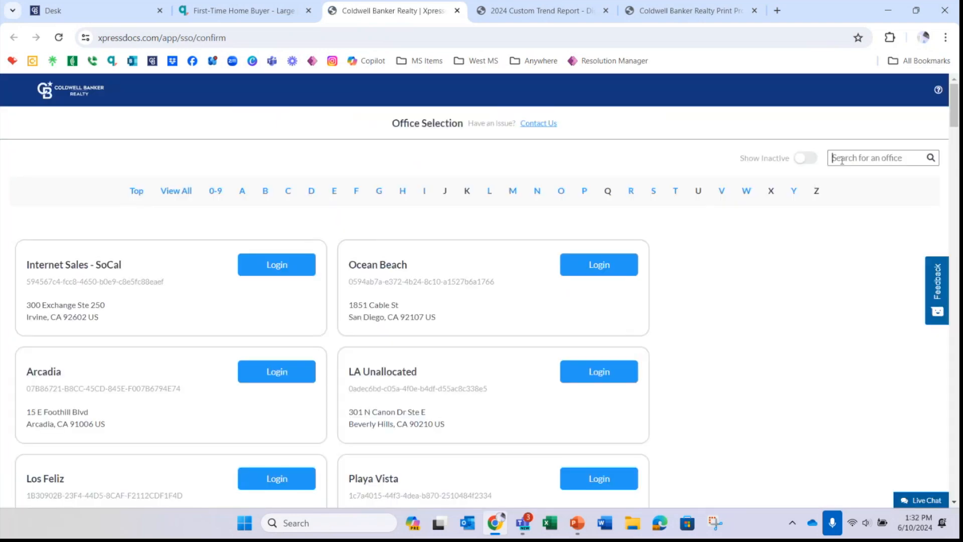
pyautogui.write('yorba')
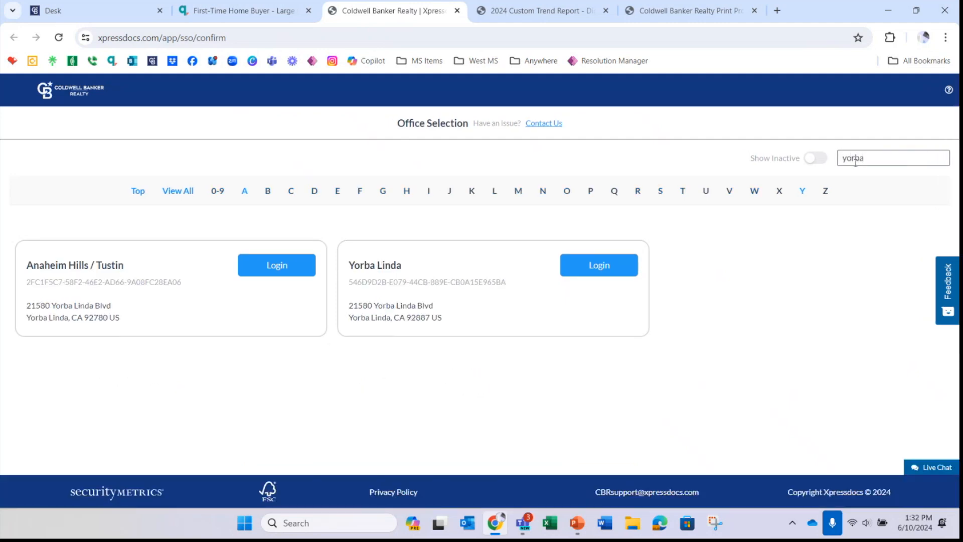
pyautogui.click(599, 266)
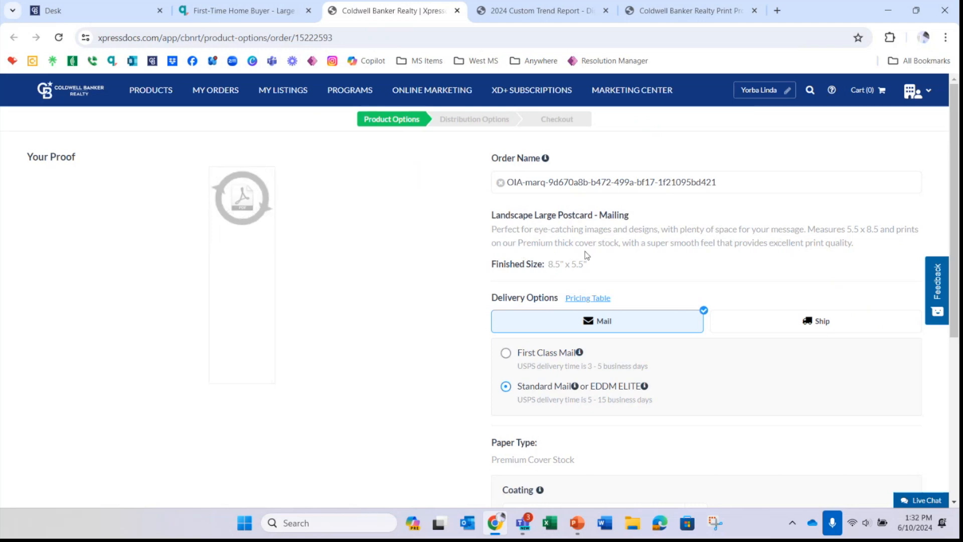
# Step: Replace the order name with "First Time Home Buyer Postcard - Farm 1"
pyautogui.scroll(-2, 633, 252)
pyautogui.scroll(2, 634, 253)
pyautogui.doubleClick(727, 183)
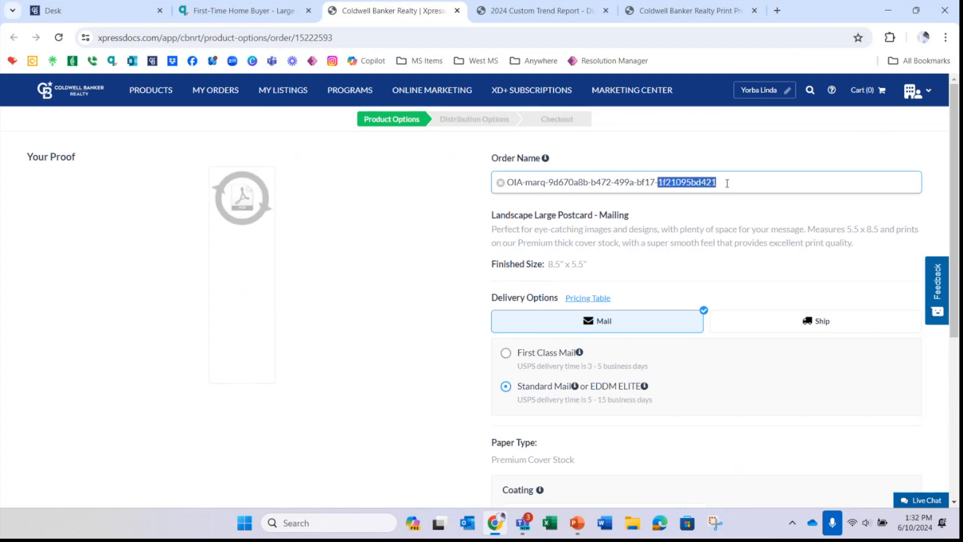
pyautogui.tripleClick(726, 183)
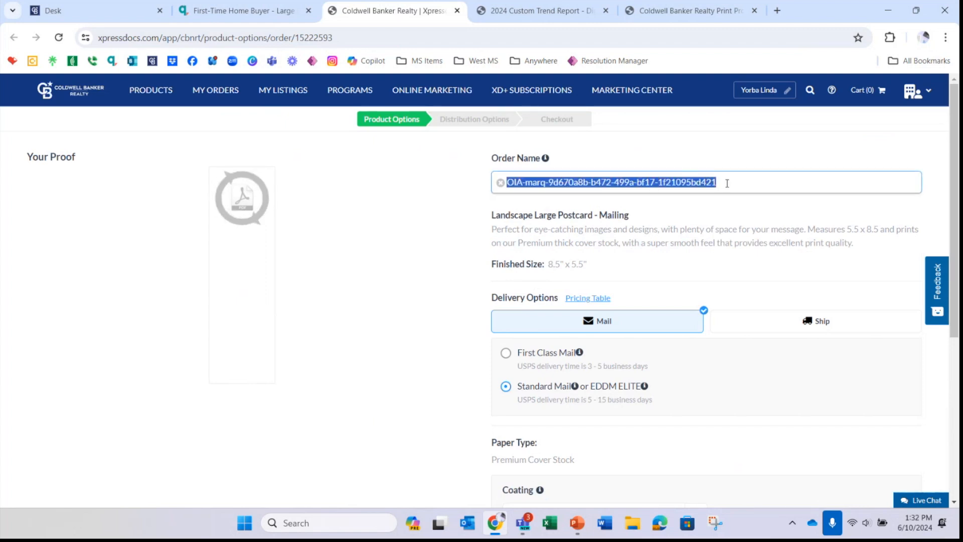
pyautogui.press('BackSpace')
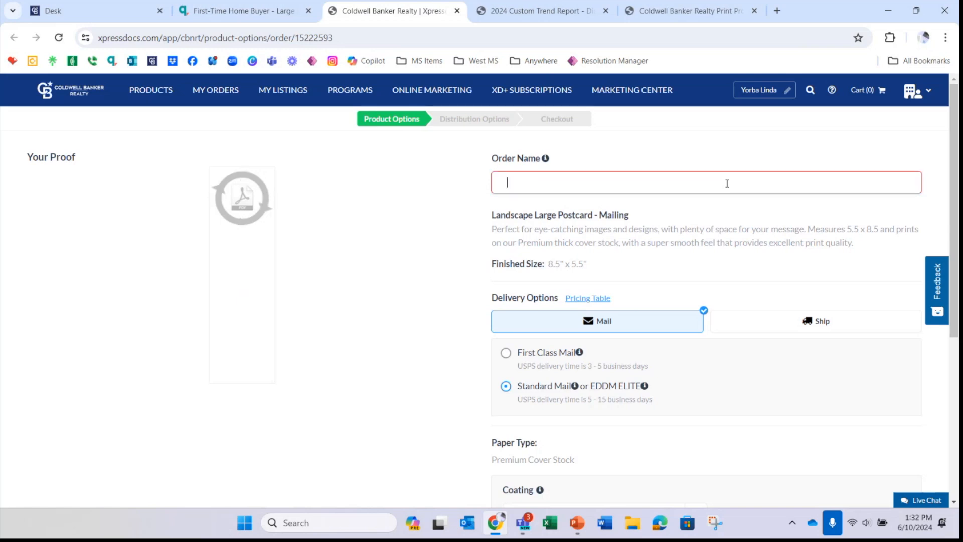
pyautogui.write('First')
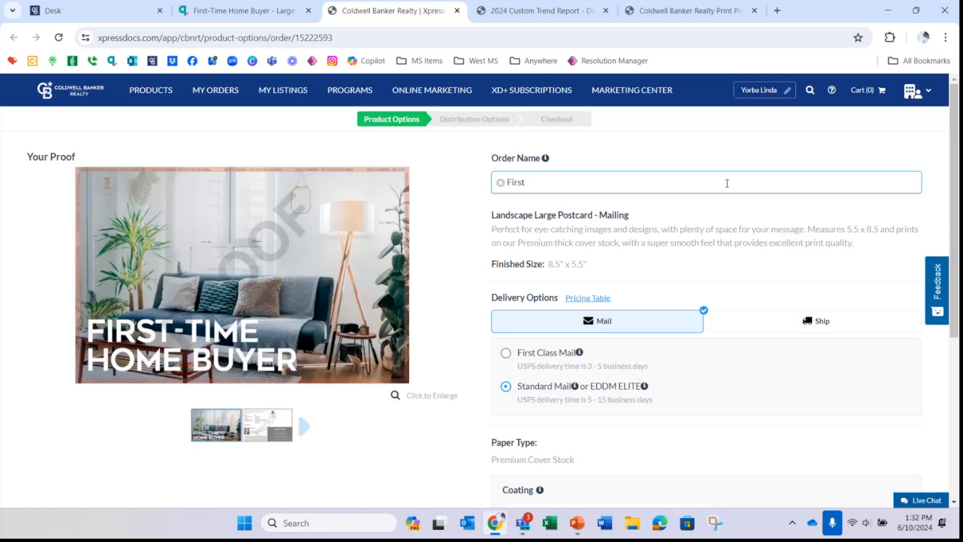
pyautogui.write(' Time Home Buyer Postcard -')
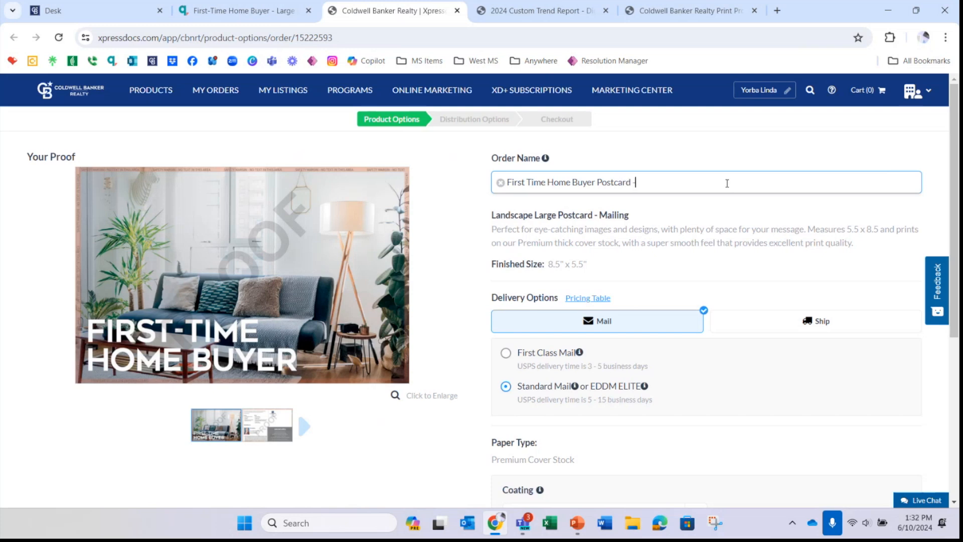
pyautogui.write(' Farm 1')
# Step: Set the delivery option to Ship with a quantity of 25, and review the paper, coating and PDF download options
pyautogui.scroll(-1, 721, 237)
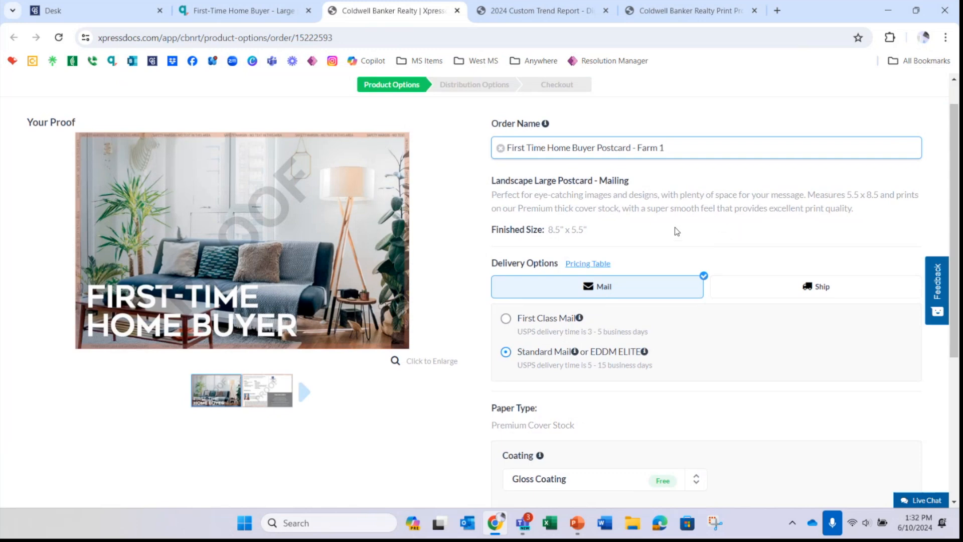
pyautogui.scroll(-1, 678, 231)
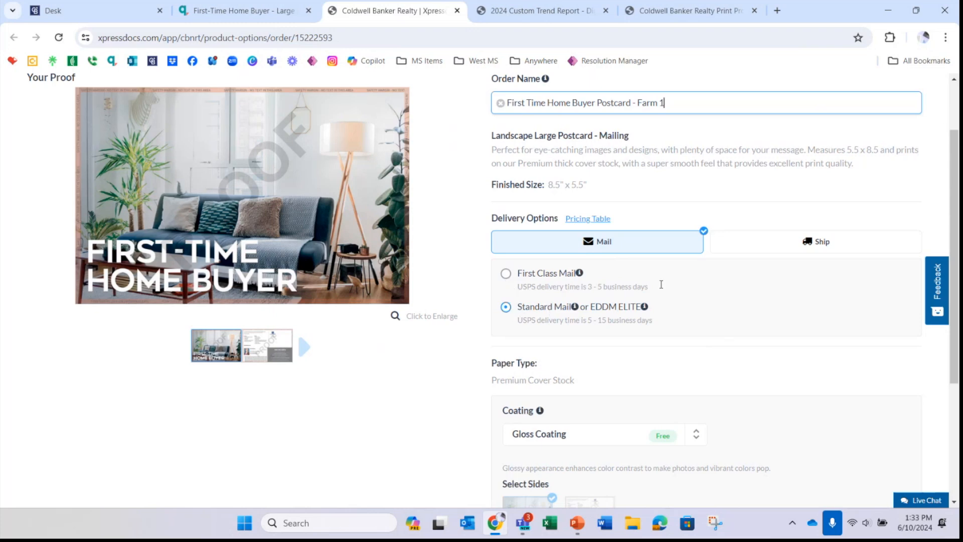
pyautogui.click(790, 245)
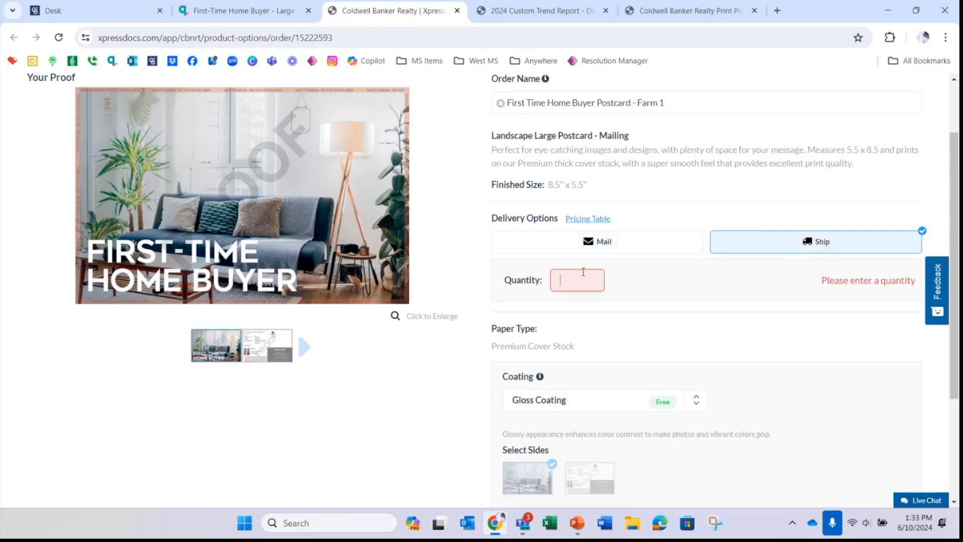
pyautogui.write('25')
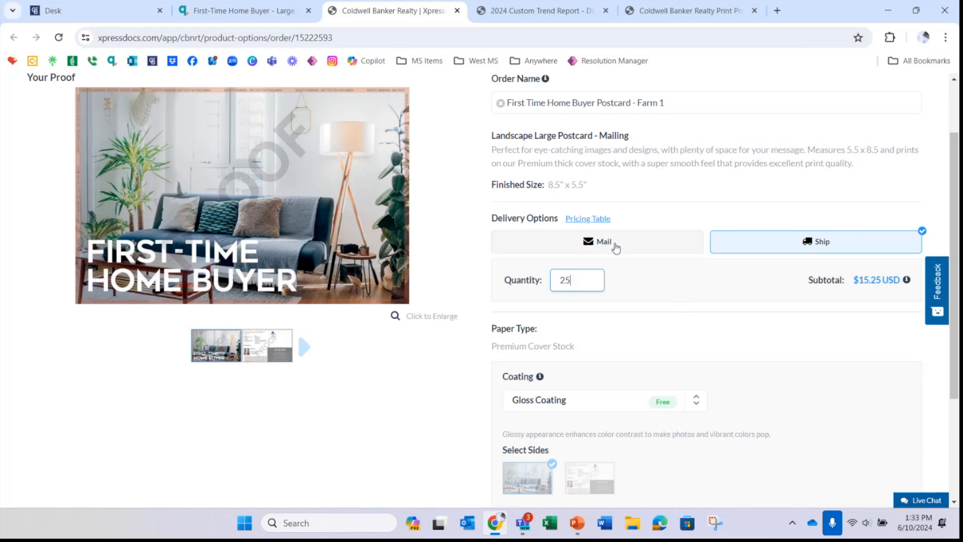
pyautogui.click(614, 245)
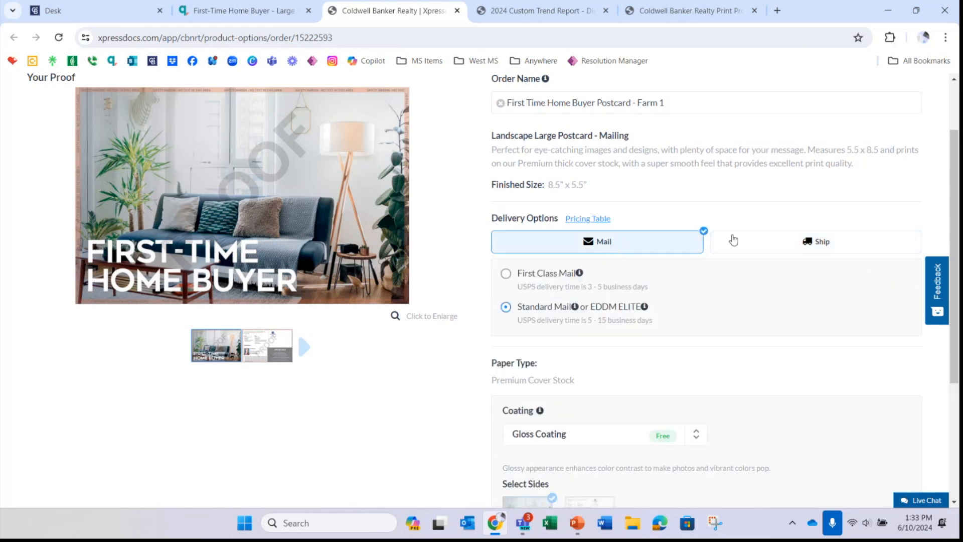
pyautogui.click(732, 240)
pyautogui.scroll(-1, 691, 320)
pyautogui.scroll(-1, 691, 319)
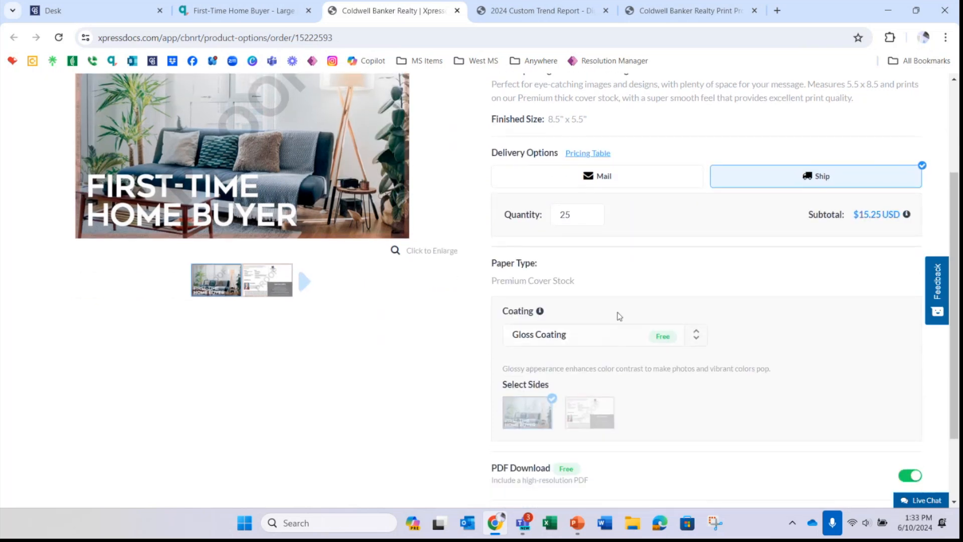
pyautogui.scroll(-2, 618, 306)
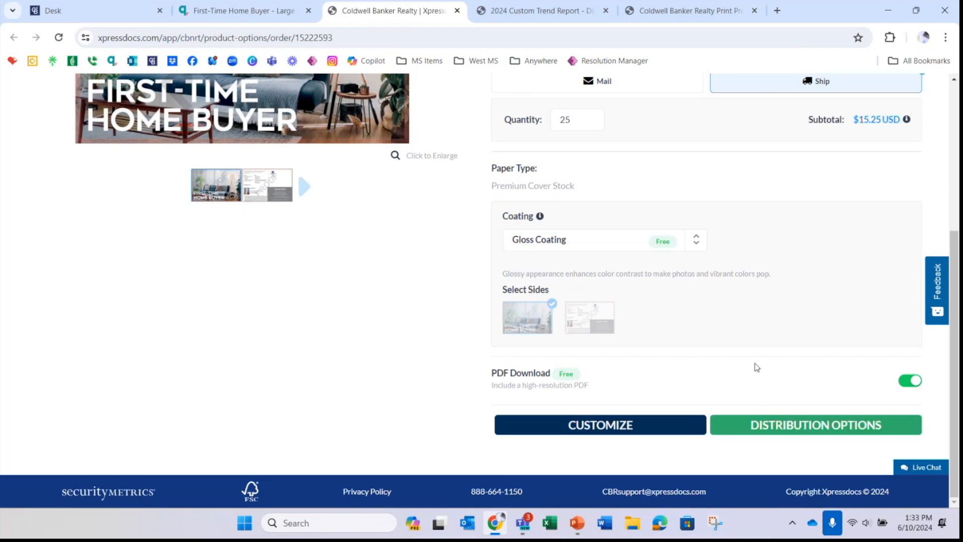
# Step: Switch from Xpressdocs back to the First-Time Home Buyer postcard in Marq, leave its print order and close the project
pyautogui.scroll(1, 756, 367)
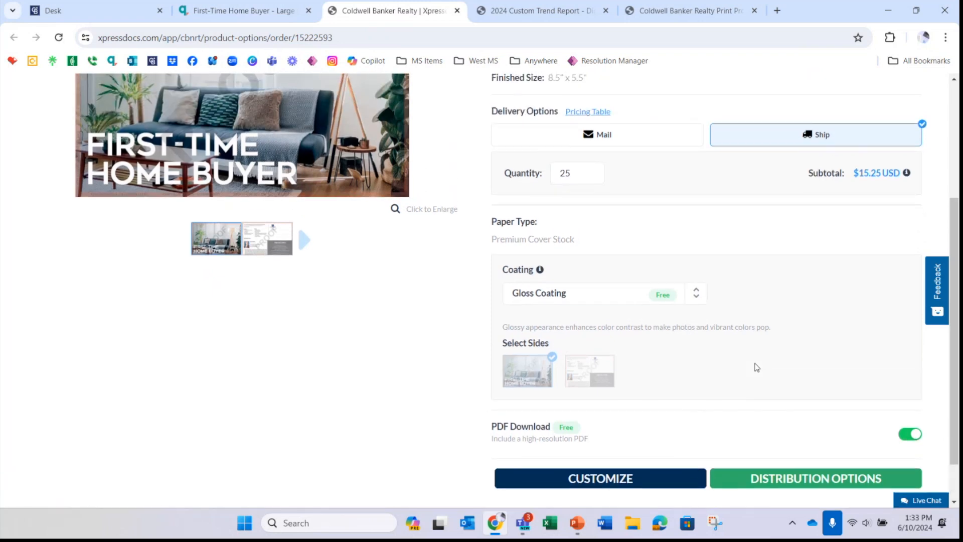
pyautogui.scroll(4, 756, 370)
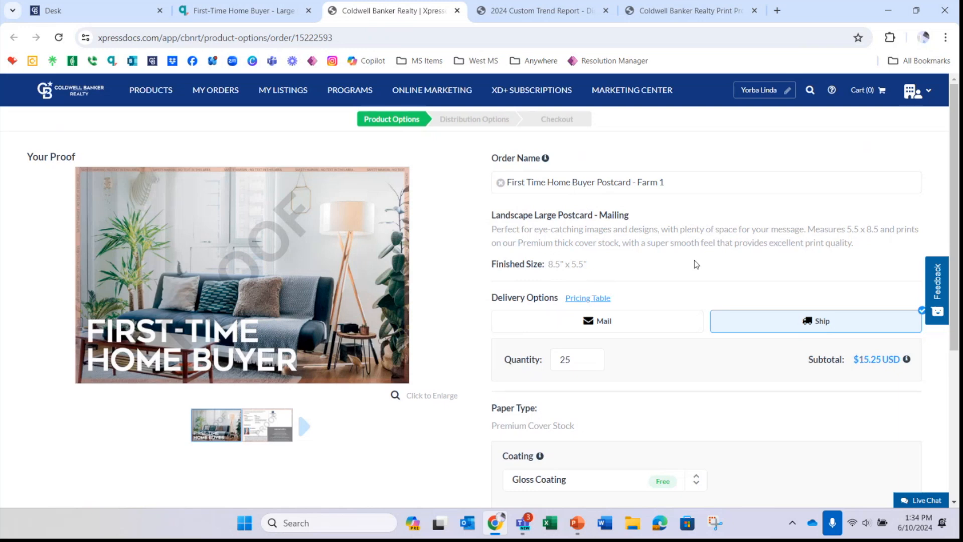
pyautogui.click(214, 13)
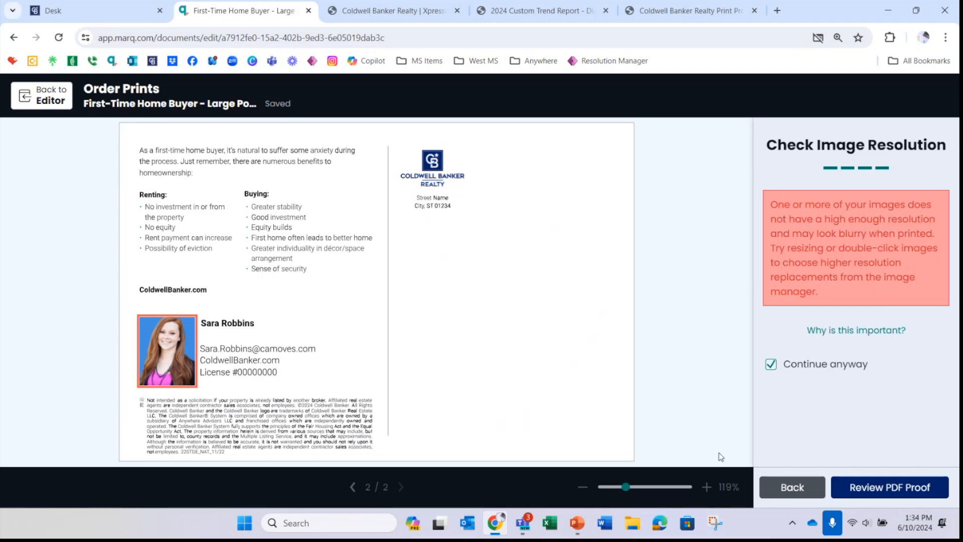
pyautogui.click(19, 97)
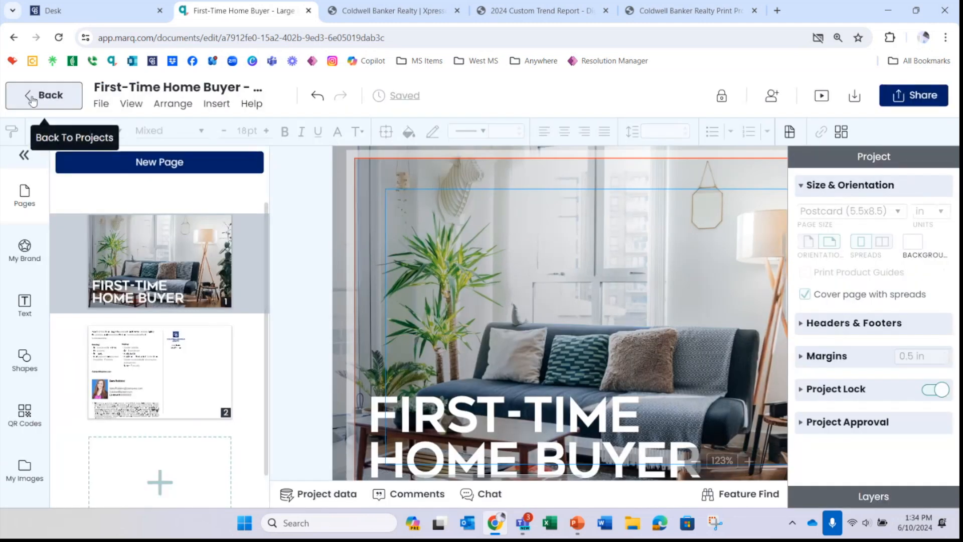
pyautogui.click(32, 95)
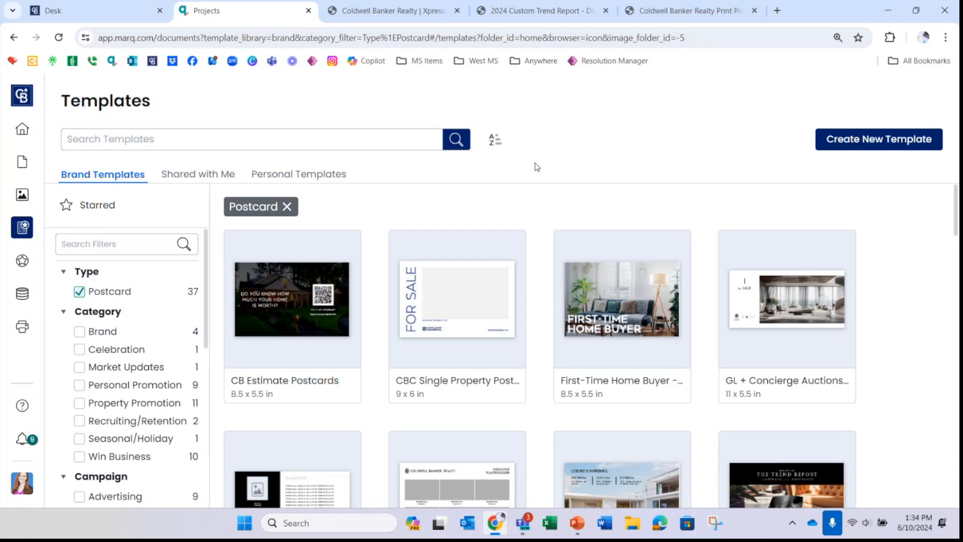
# Step: Open the Home Buyer Guide from My Projects and review its options for sharing the design
pyautogui.click(22, 161)
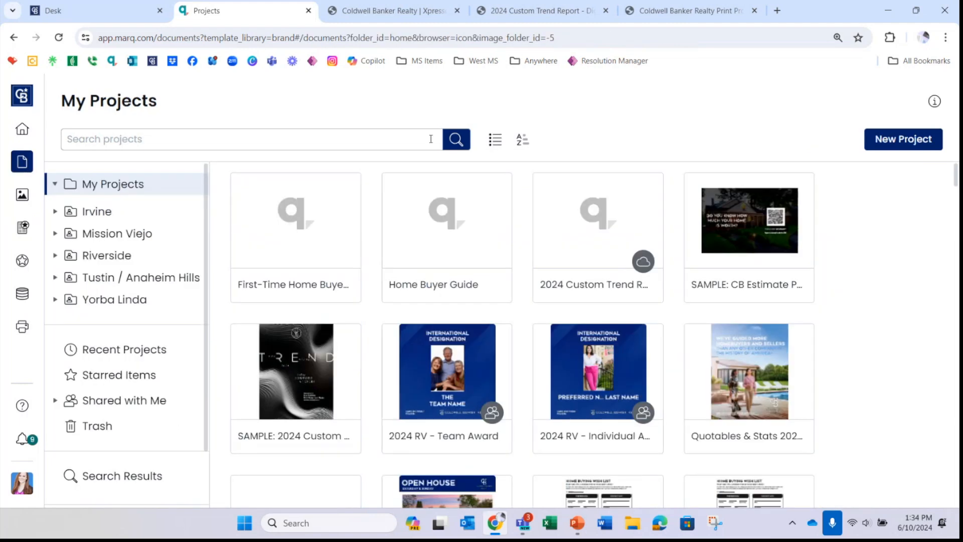
pyautogui.moveTo(432, 236)
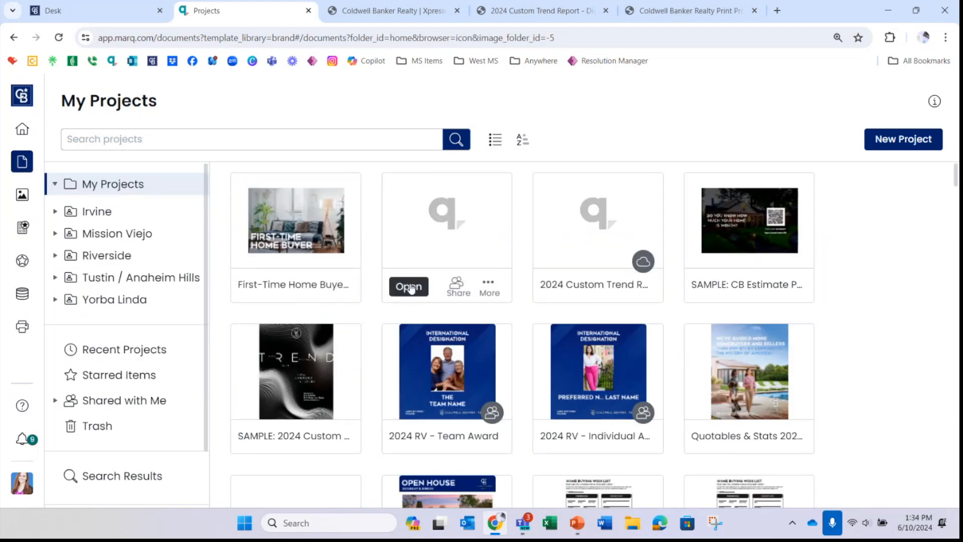
pyautogui.click(409, 287)
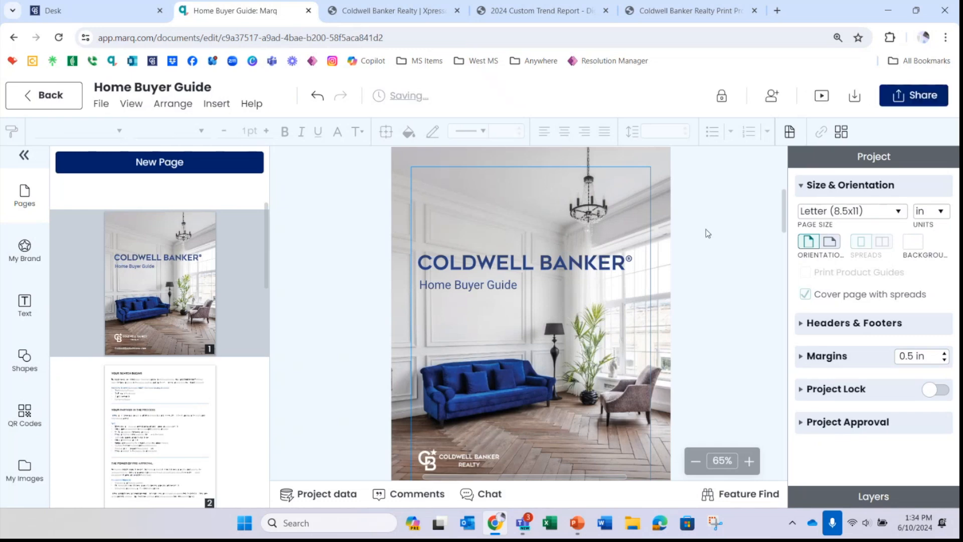
pyautogui.click(912, 103)
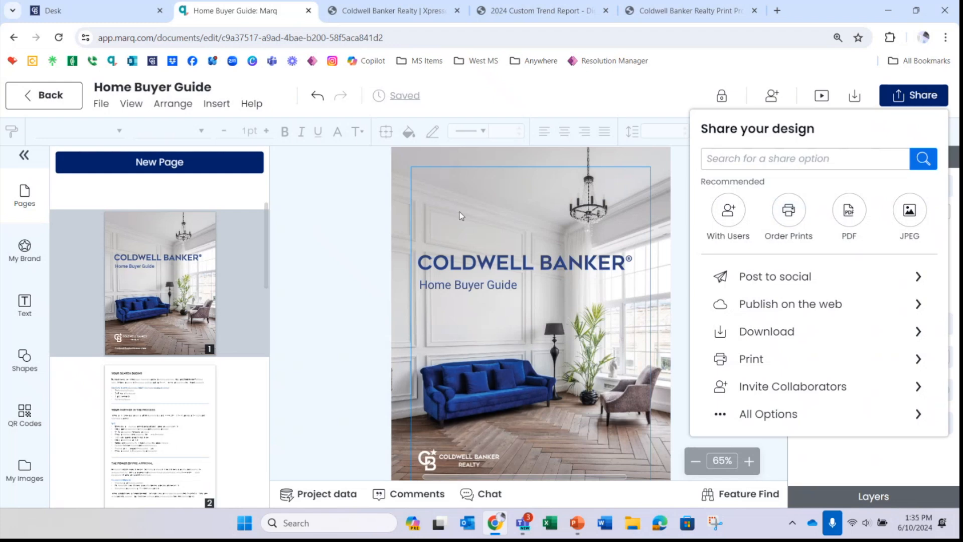
pyautogui.click(318, 211)
# Step: Leave the Home Buyer Guide and filter the brand templates to the Social type
pyautogui.click(46, 103)
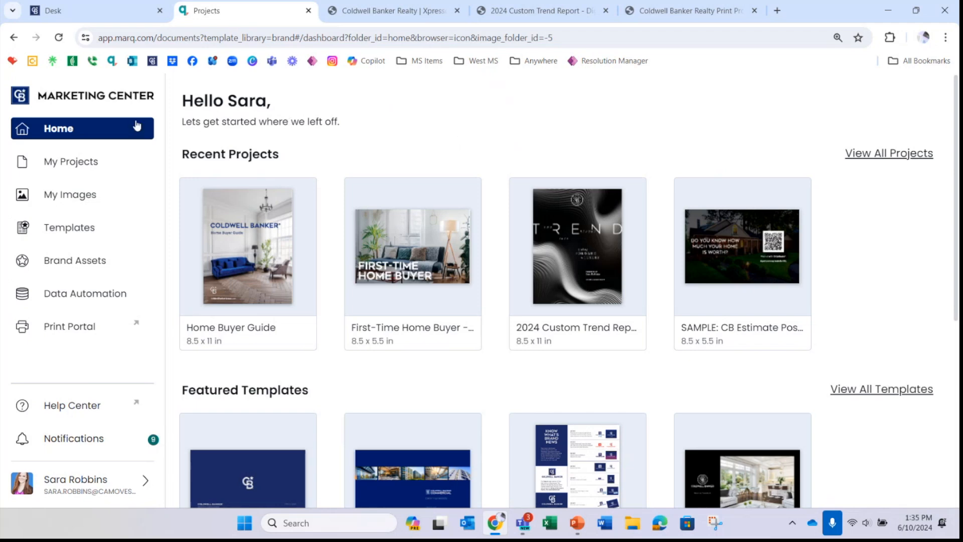
pyautogui.click(75, 228)
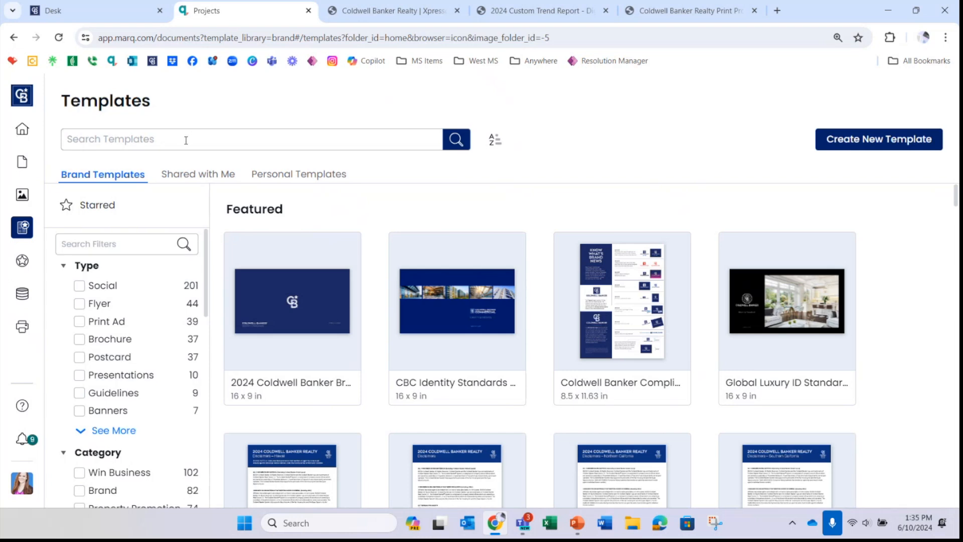
pyautogui.scroll(1, 105, 288)
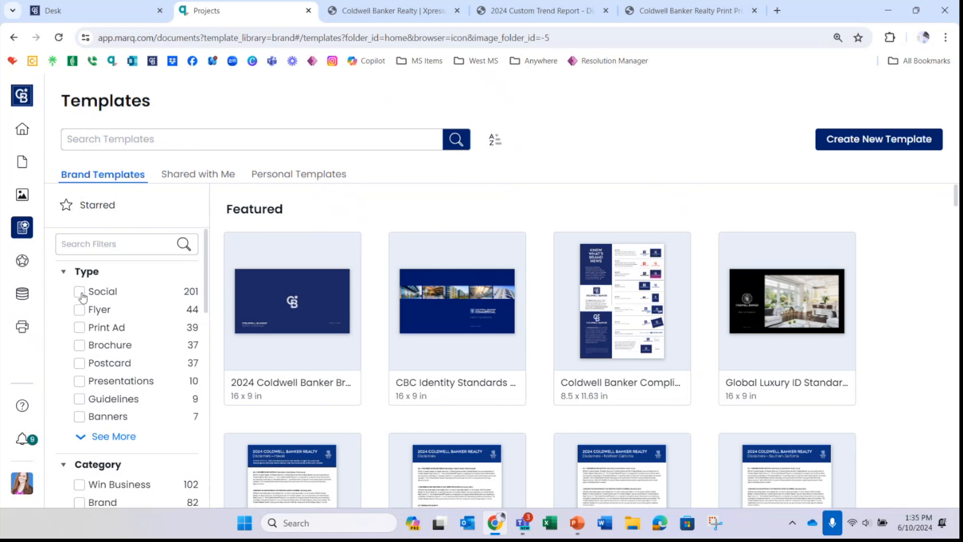
pyautogui.click(79, 292)
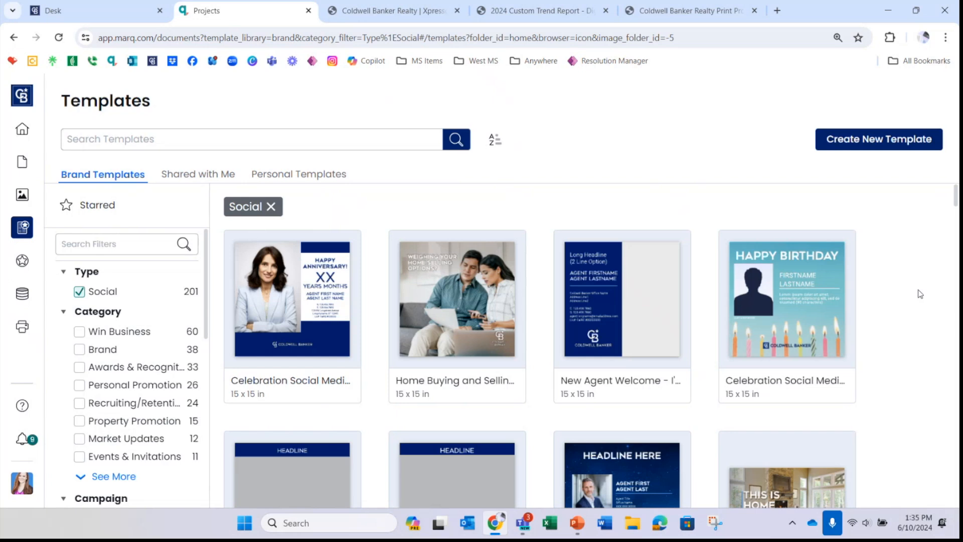
# Step: Look through the social templates for listing updates, celebrations, testimonials and campaign designs
pyautogui.scroll(-3, 920, 294)
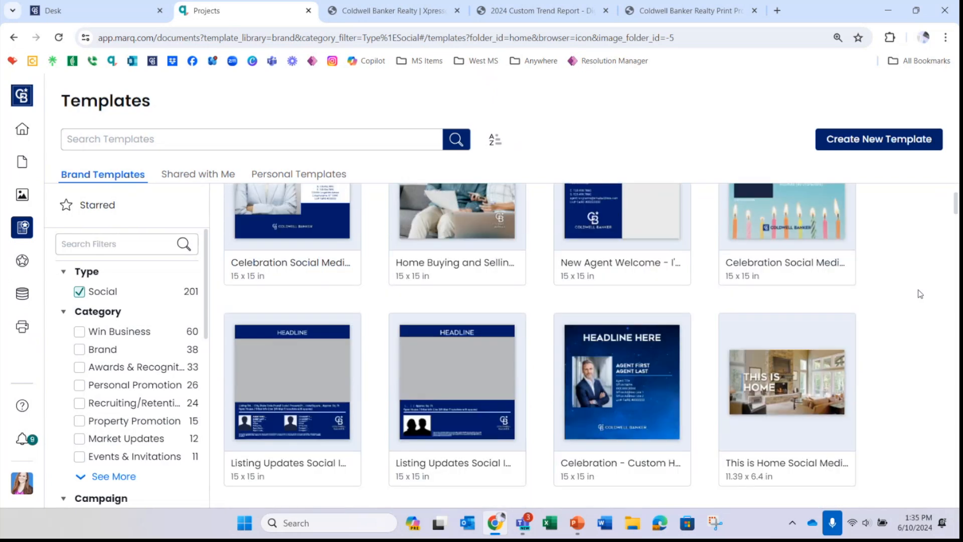
pyautogui.scroll(-4, 920, 294)
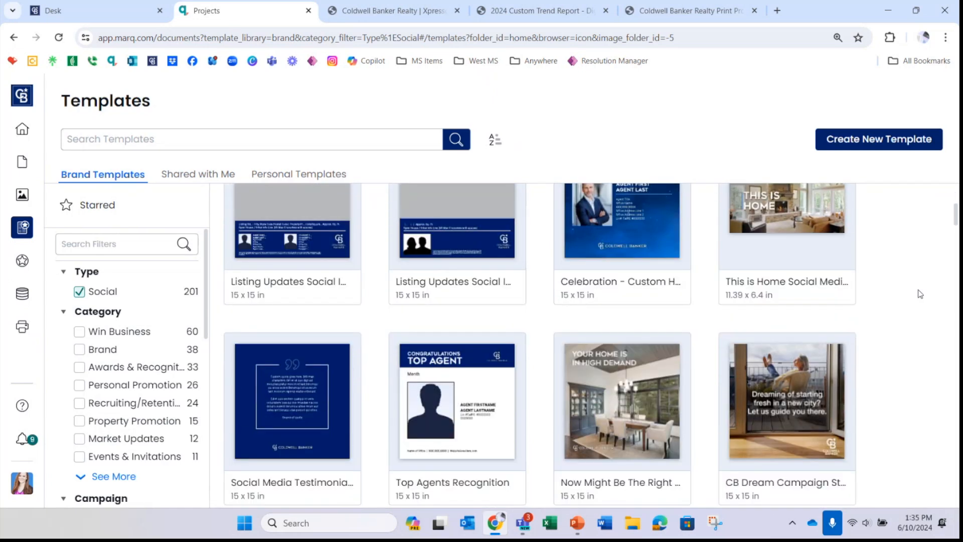
pyautogui.scroll(-1, 920, 294)
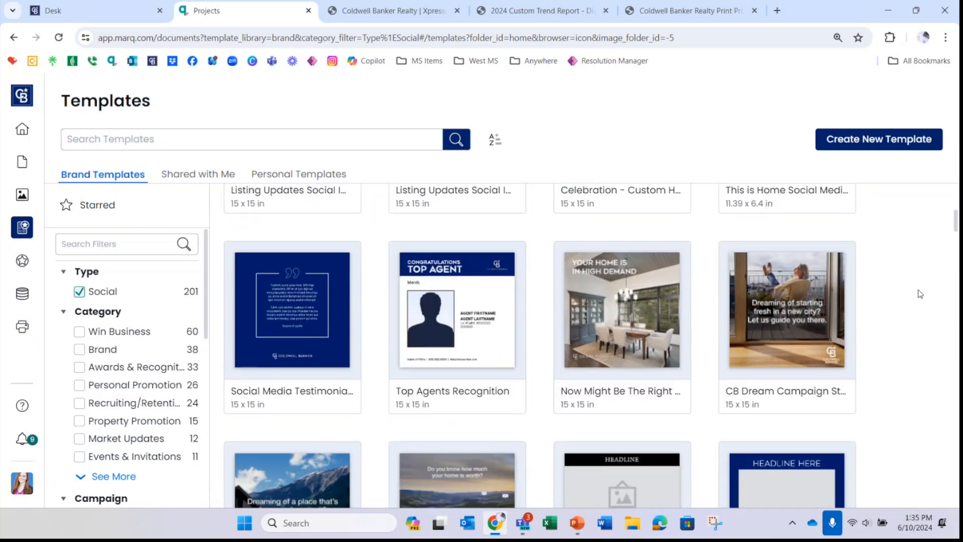
pyautogui.scroll(-1, 920, 294)
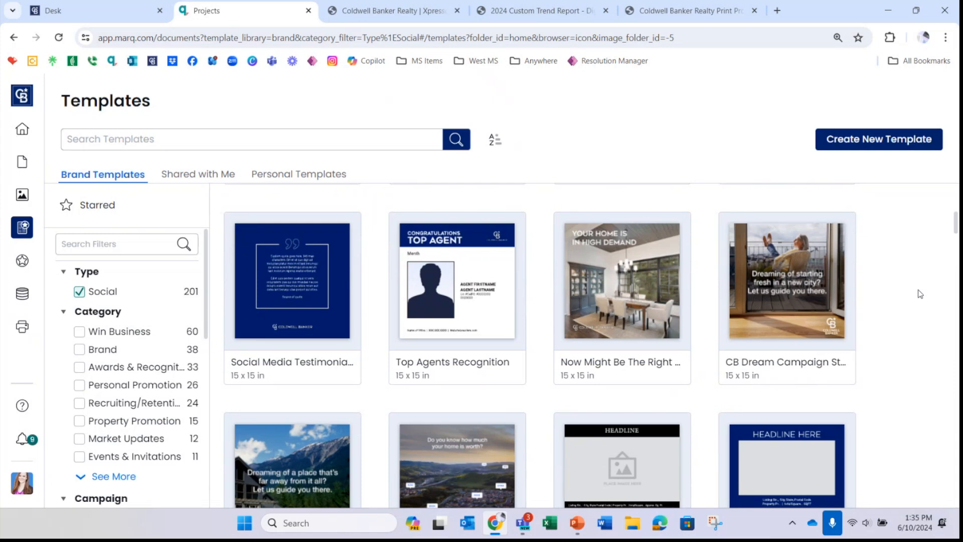
pyautogui.scroll(1, 911, 302)
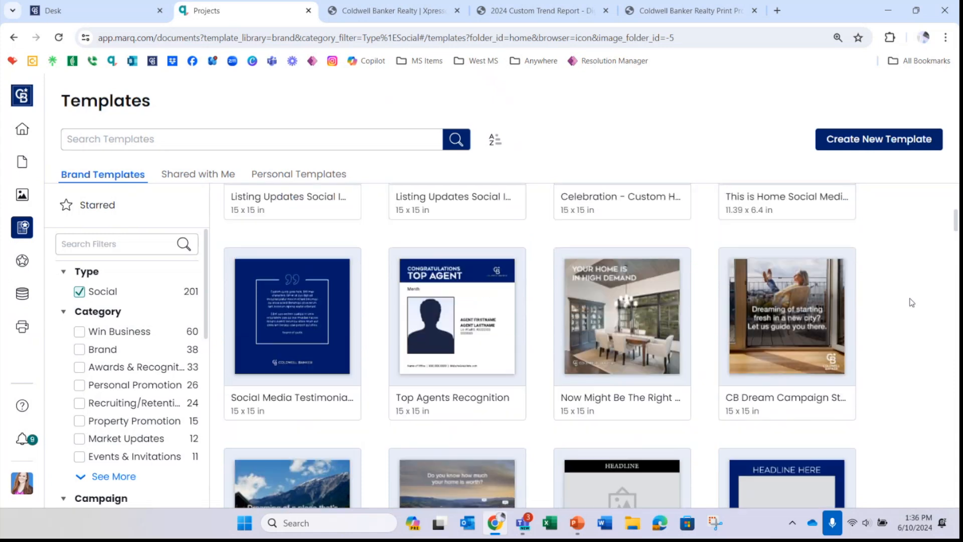
pyautogui.scroll(2, 911, 302)
pyautogui.scroll(2, 912, 302)
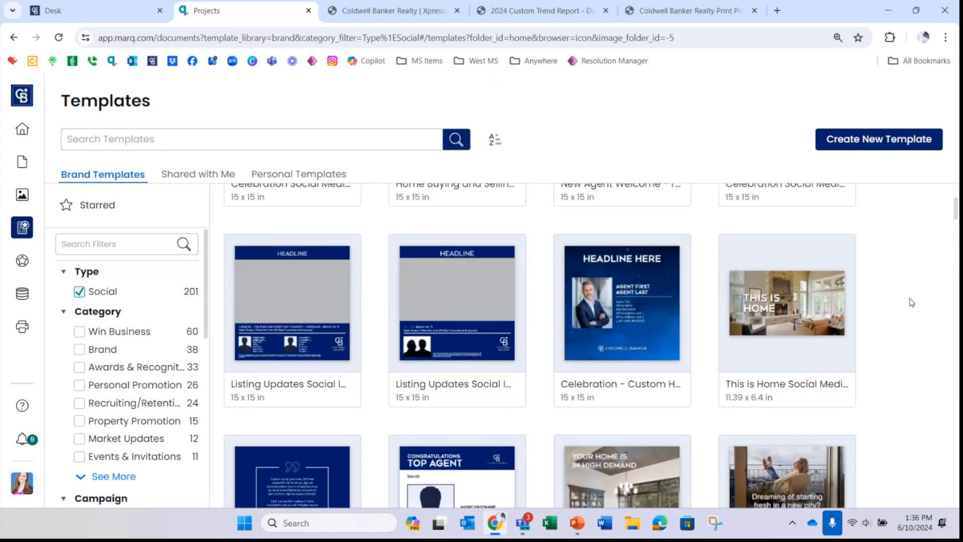
pyautogui.scroll(1, 912, 303)
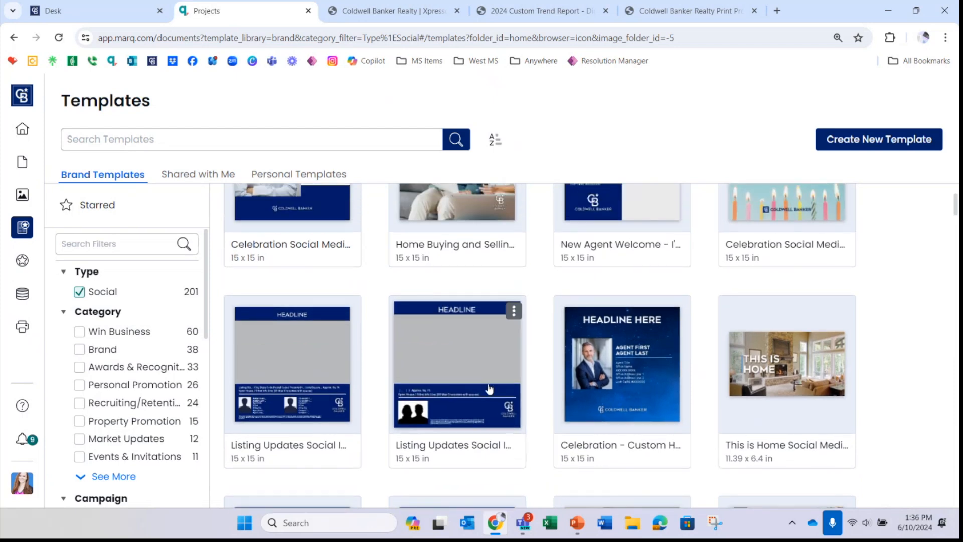
# Step: Preview the Listing Updates Social Images With Listing & Agent Info Only template, including its second page, and close it
pyautogui.click(470, 380)
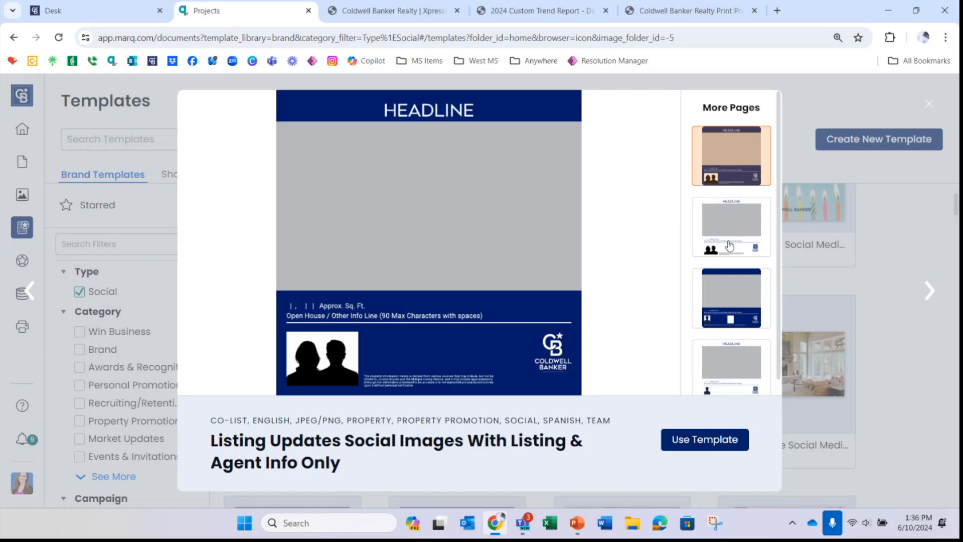
pyautogui.scroll(-1, 730, 245)
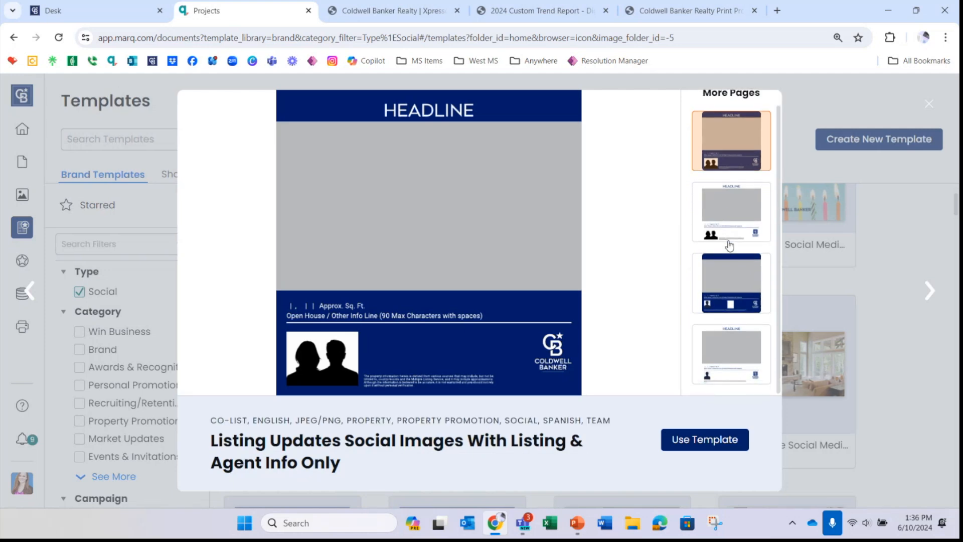
pyautogui.click(739, 199)
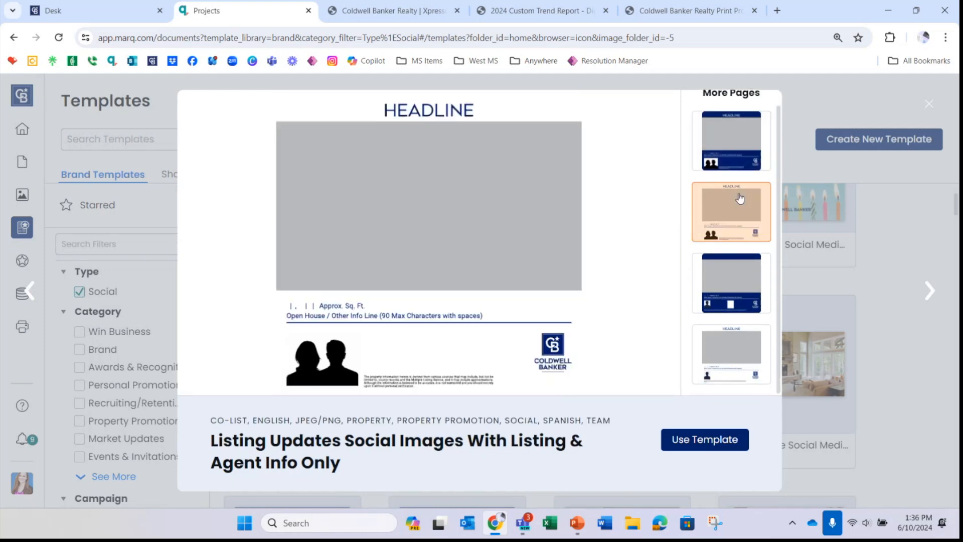
pyautogui.click(933, 105)
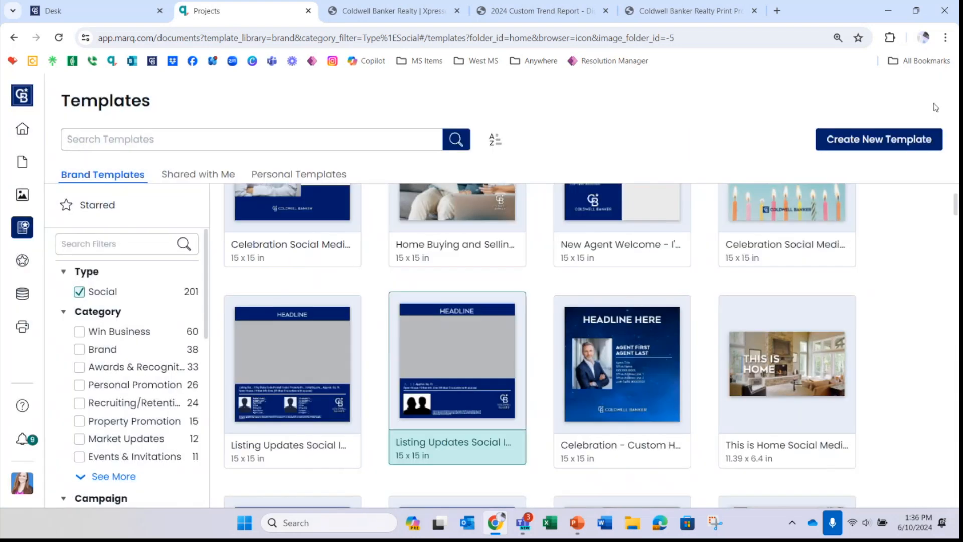
# Step: Preview the Listing Updates Social Images With Listing & Agent Info template, examine all its page variations, and close it
pyautogui.click(273, 372)
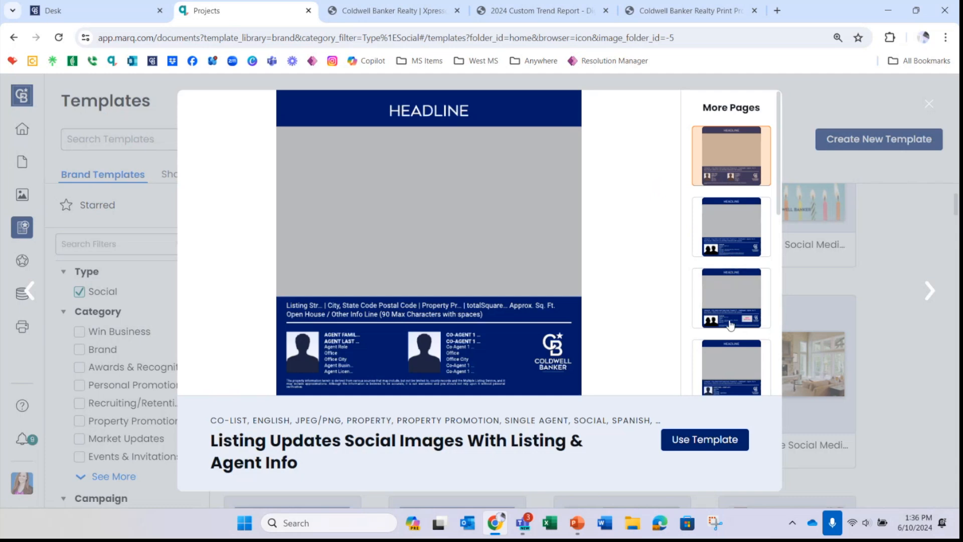
pyautogui.scroll(-3, 730, 325)
pyautogui.scroll(-5, 719, 263)
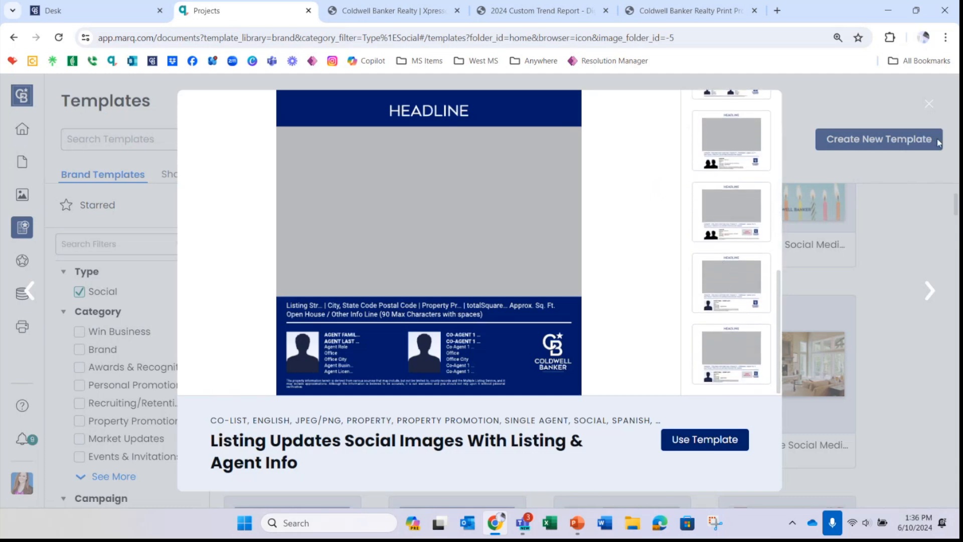
pyautogui.click(928, 104)
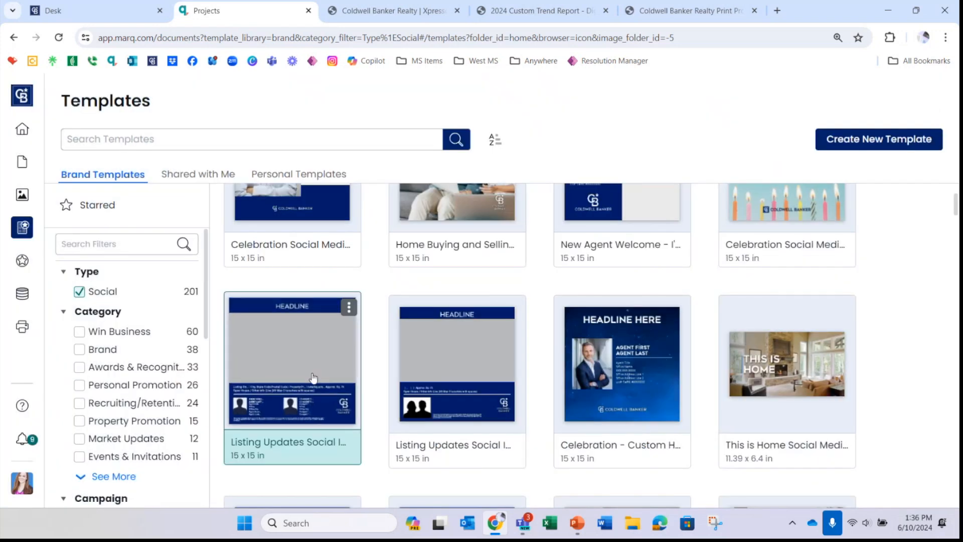
pyautogui.click(262, 371)
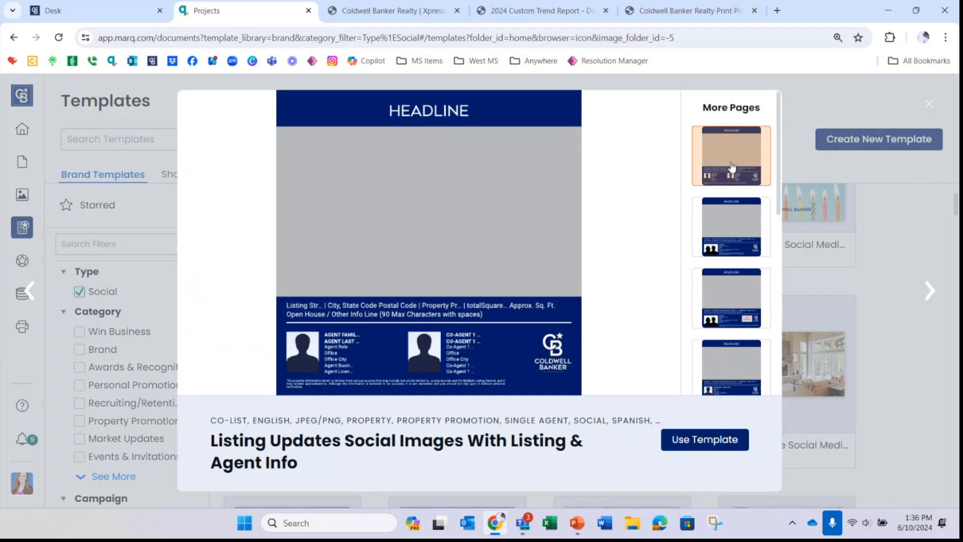
pyautogui.scroll(-4, 732, 354)
pyautogui.scroll(-5, 732, 354)
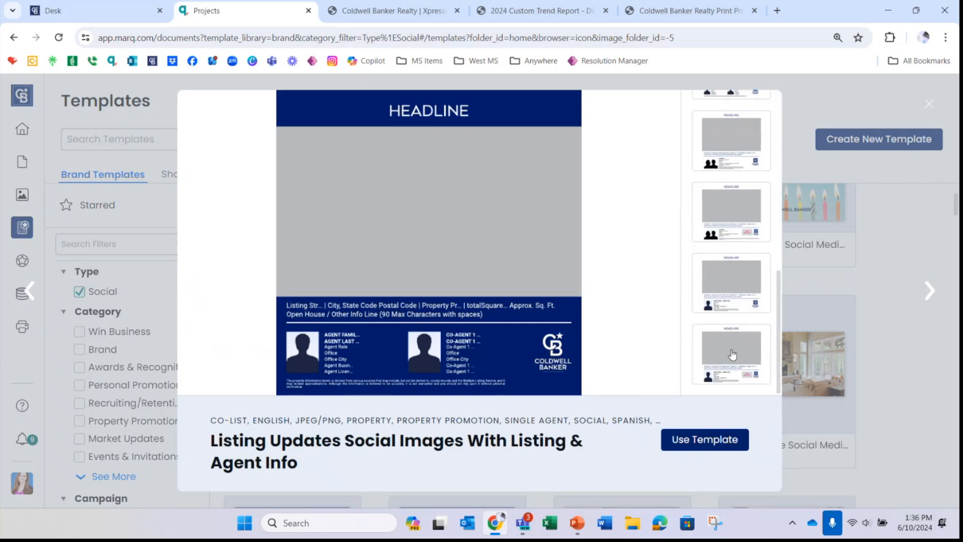
pyautogui.scroll(9, 726, 285)
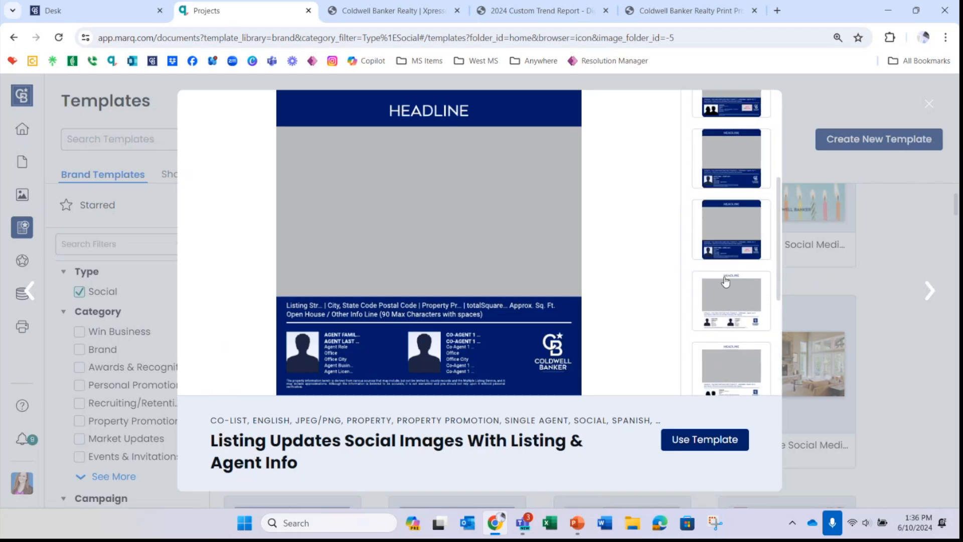
pyautogui.click(936, 104)
# Step: Preview the Social Media Testimonial Quote template, examine its page variations, and close it
pyautogui.scroll(-5, 903, 328)
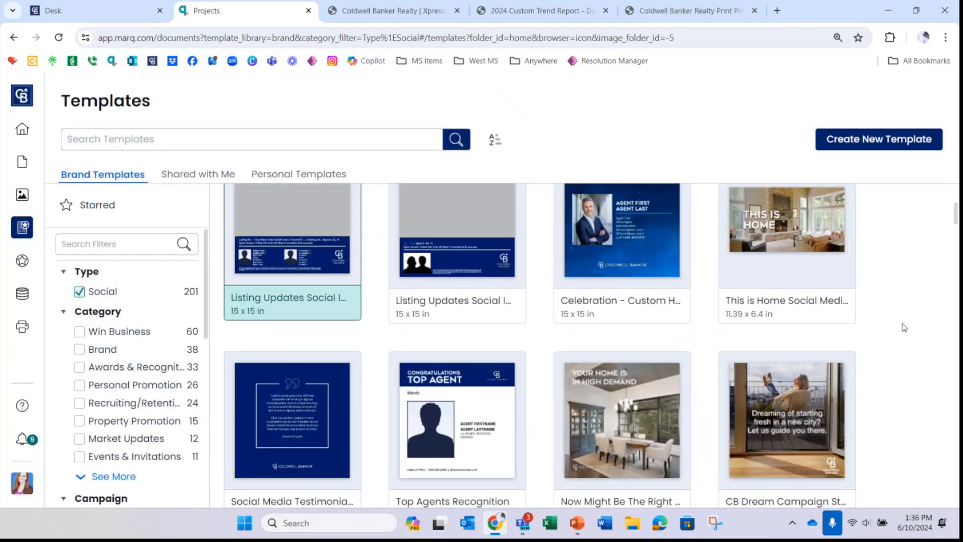
pyautogui.scroll(-1, 904, 327)
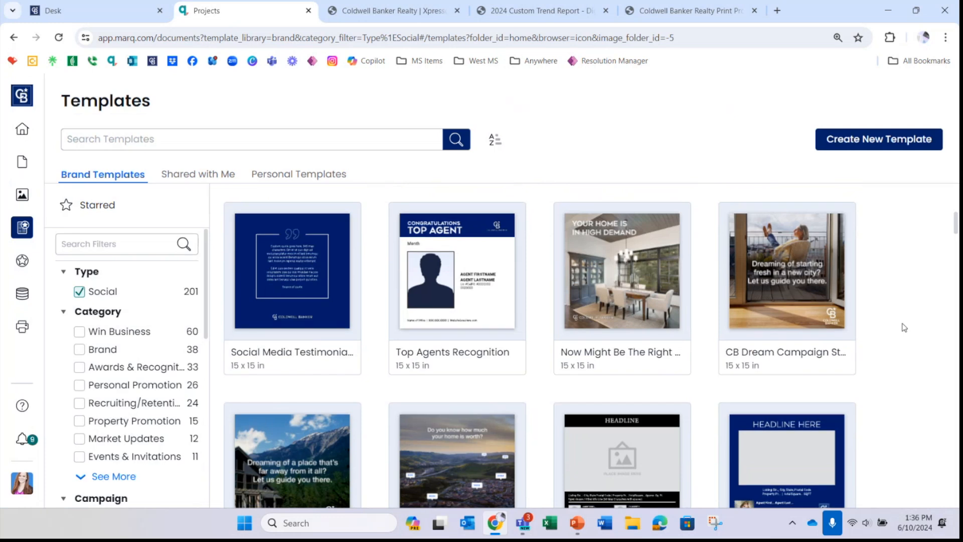
pyautogui.click(300, 293)
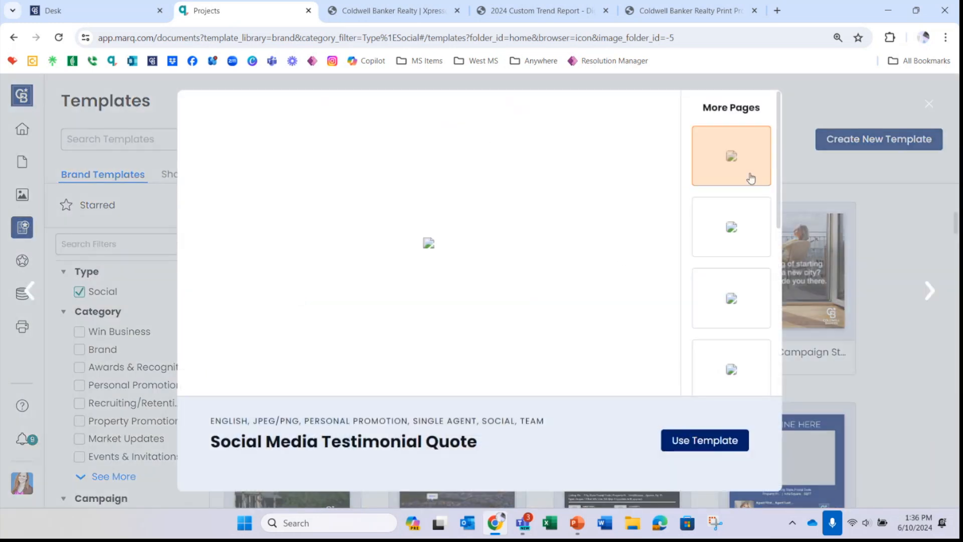
pyautogui.click(928, 104)
pyautogui.click(308, 320)
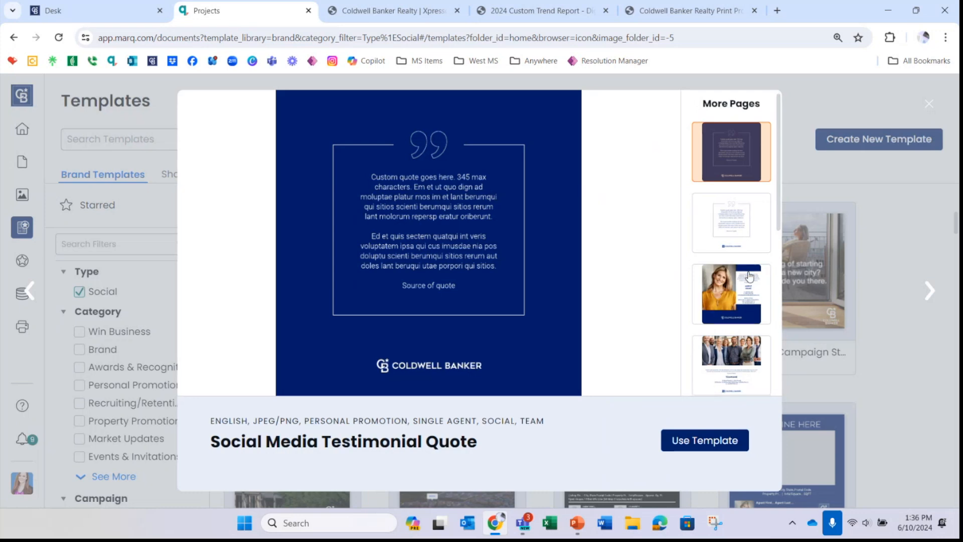
pyautogui.scroll(-5, 749, 260)
pyautogui.scroll(-1, 750, 275)
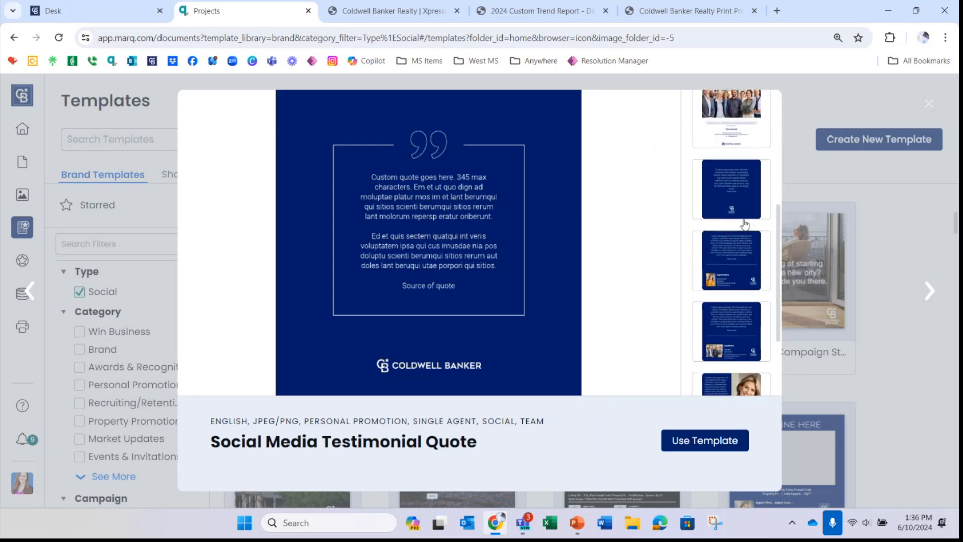
pyautogui.scroll(-1, 749, 361)
pyautogui.scroll(7, 738, 366)
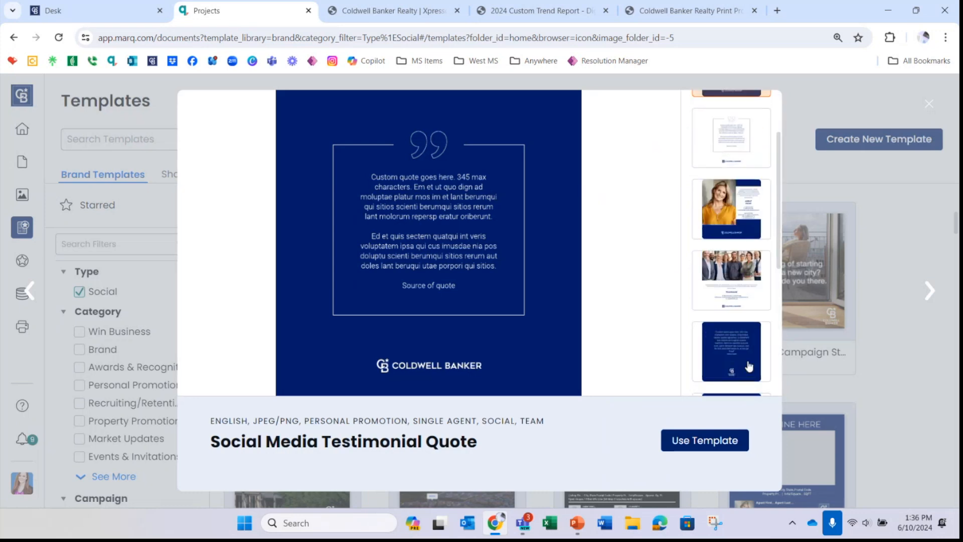
pyautogui.click(937, 96)
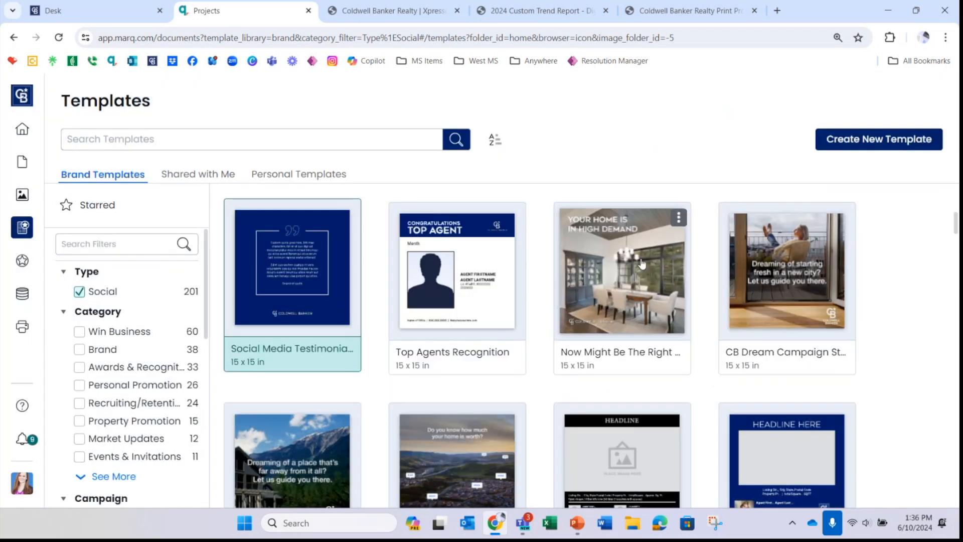
# Step: Preview the Now Might Be The Right Time To Sell Campaign template and view its page variations through Don't Miss Your Opportunity To Sell
pyautogui.rightClick(608, 298)
pyautogui.click(591, 304)
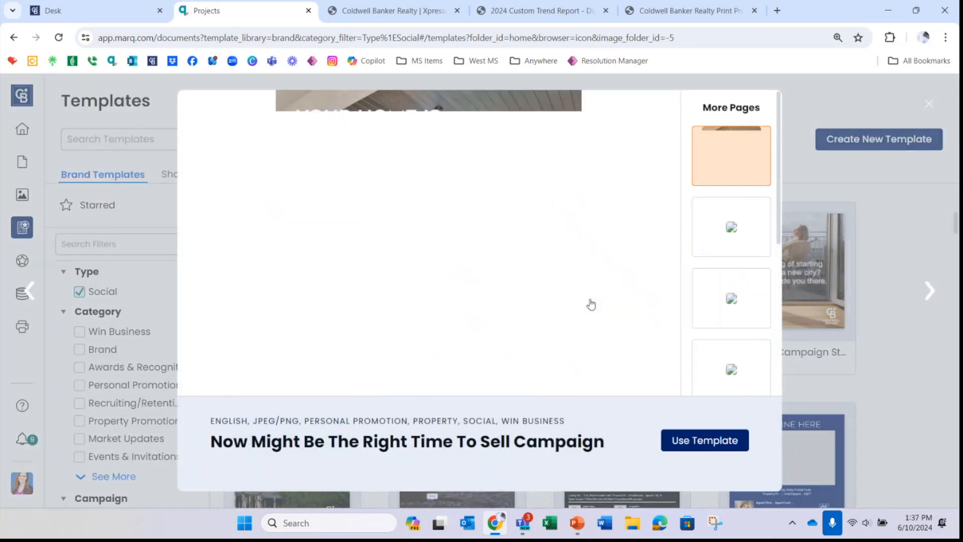
pyautogui.click(929, 108)
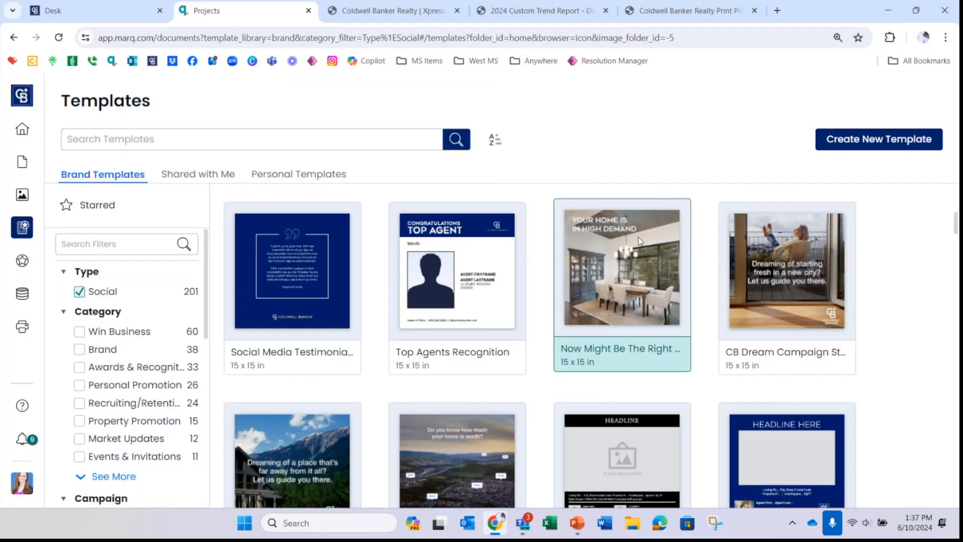
pyautogui.click(612, 296)
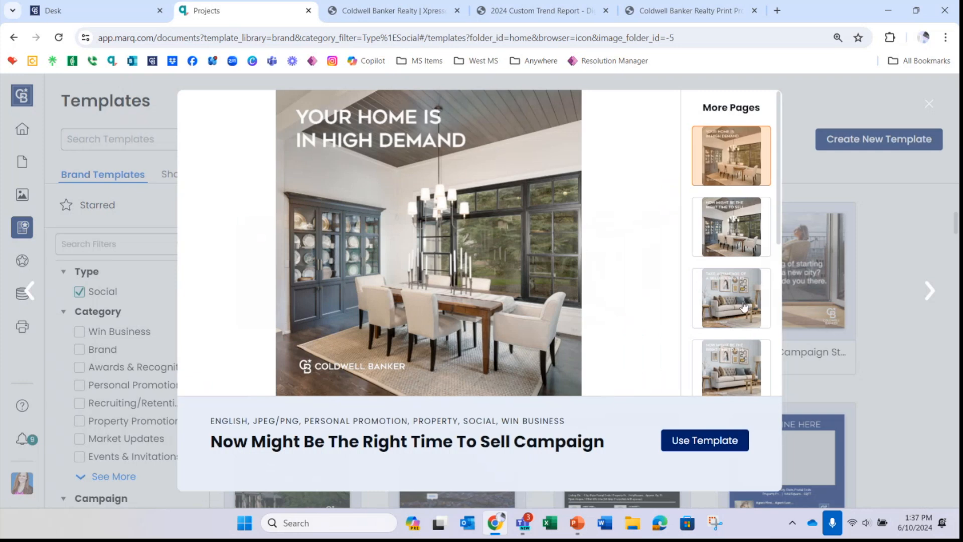
pyautogui.scroll(-6, 743, 306)
pyautogui.scroll(6, 744, 306)
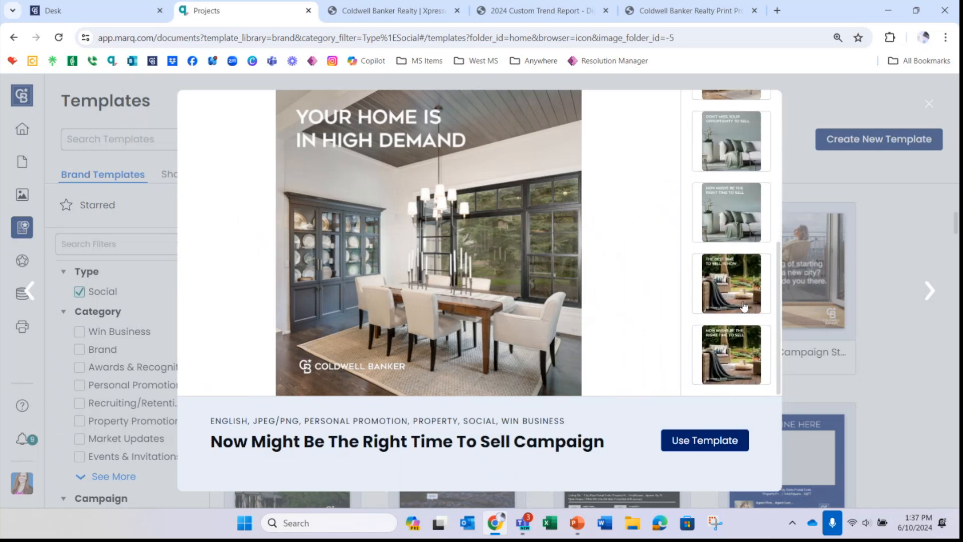
pyautogui.click(725, 190)
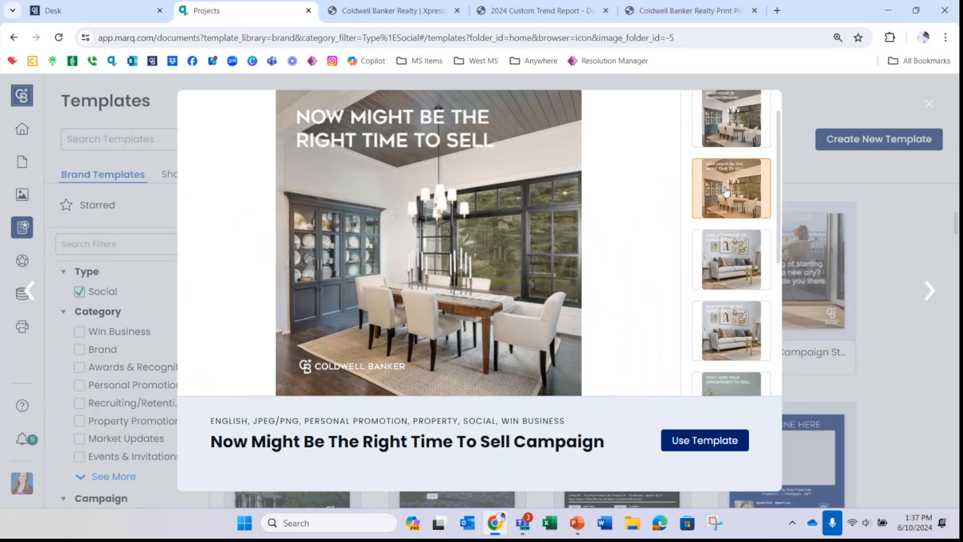
pyautogui.click(734, 257)
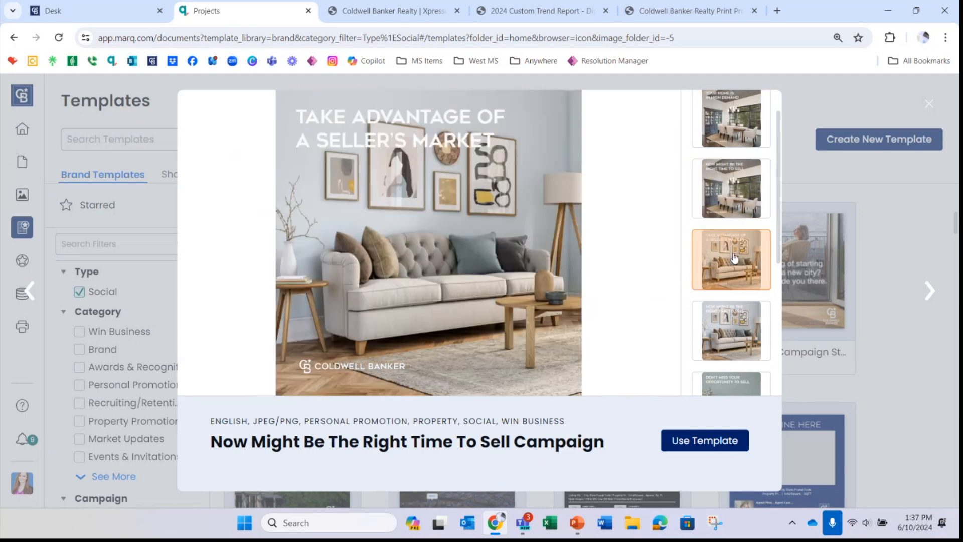
pyautogui.click(746, 324)
pyautogui.scroll(-2, 737, 311)
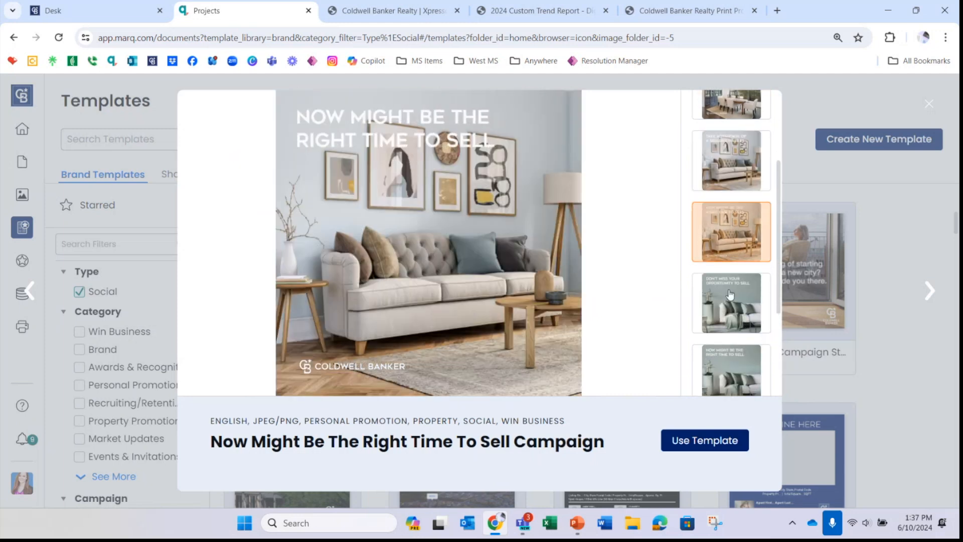
pyautogui.click(729, 294)
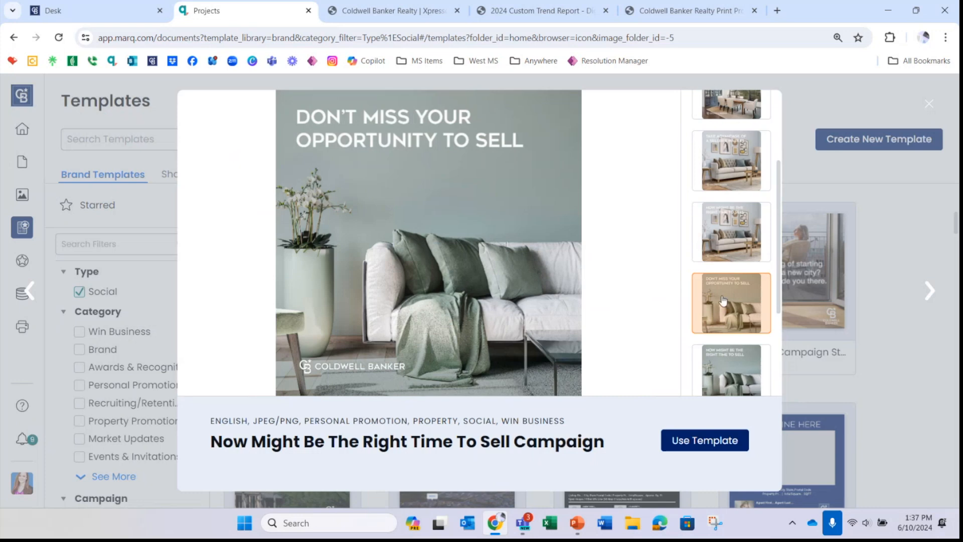
pyautogui.scroll(-1, 730, 340)
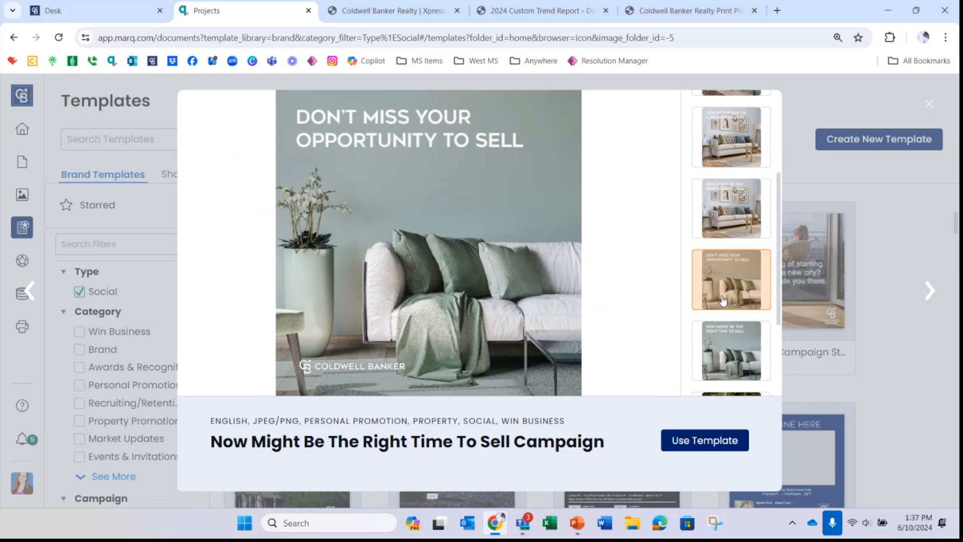
# Step: Create a document in My Projects from the Now Might Be The Right Time To Sell Campaign template and look through its pages
pyautogui.click(709, 438)
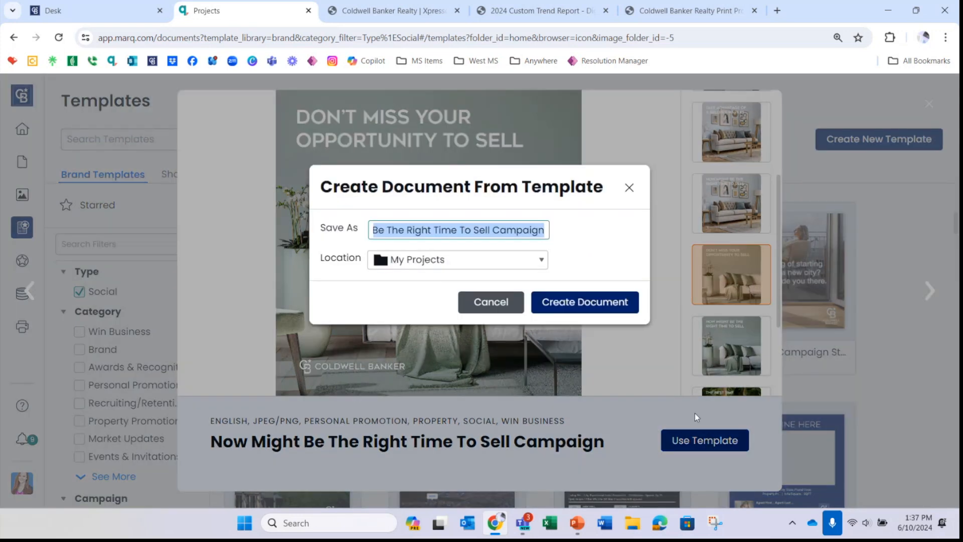
pyautogui.click(596, 303)
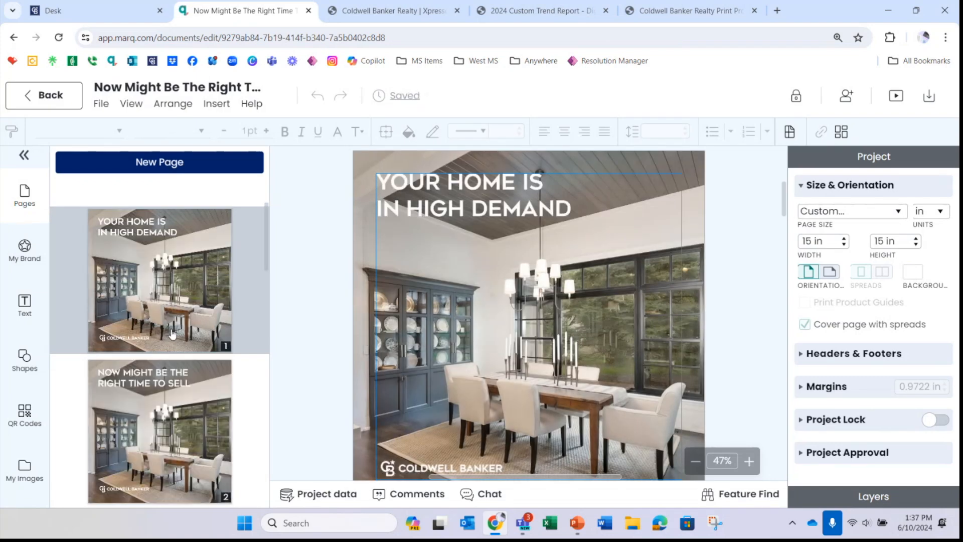
pyautogui.scroll(-2, 172, 334)
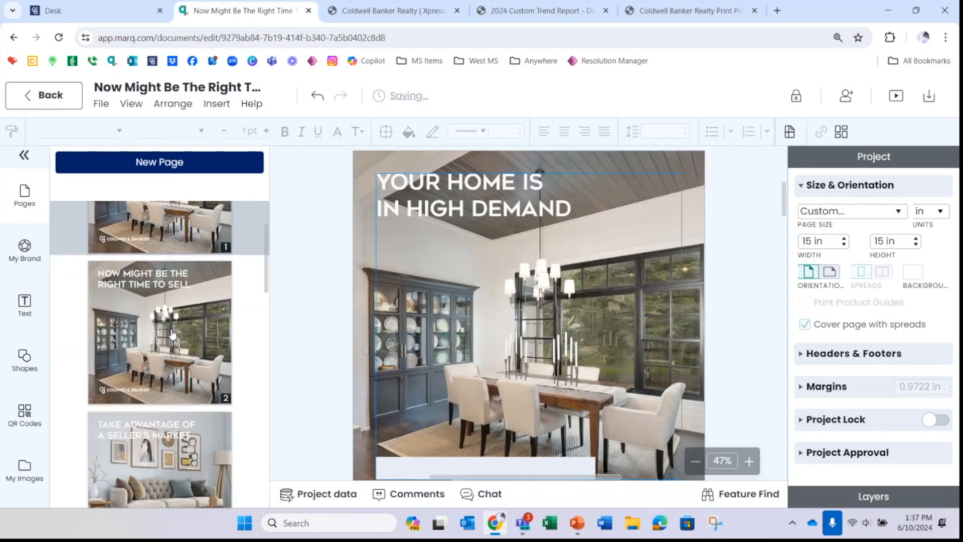
pyautogui.scroll(-1, 172, 334)
pyautogui.scroll(-8, 172, 334)
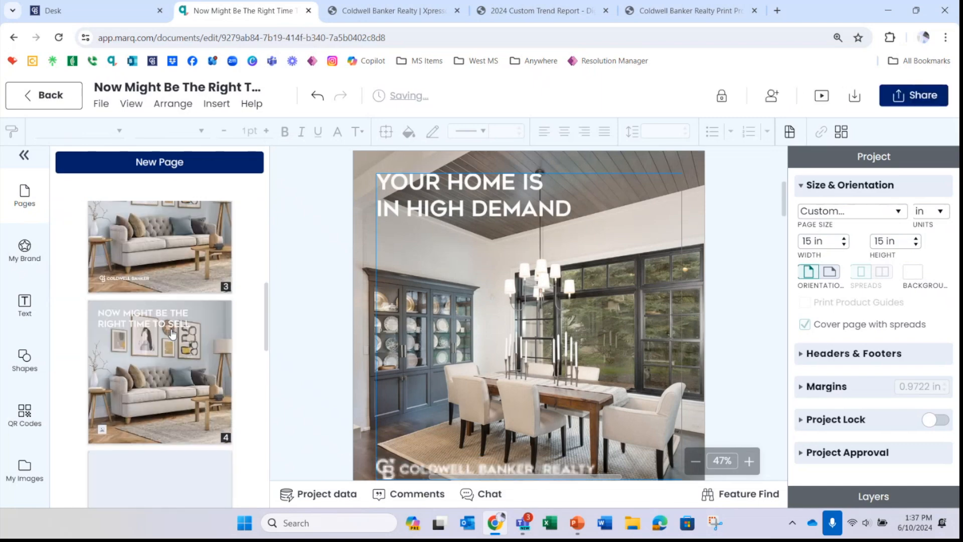
pyautogui.scroll(-9, 172, 333)
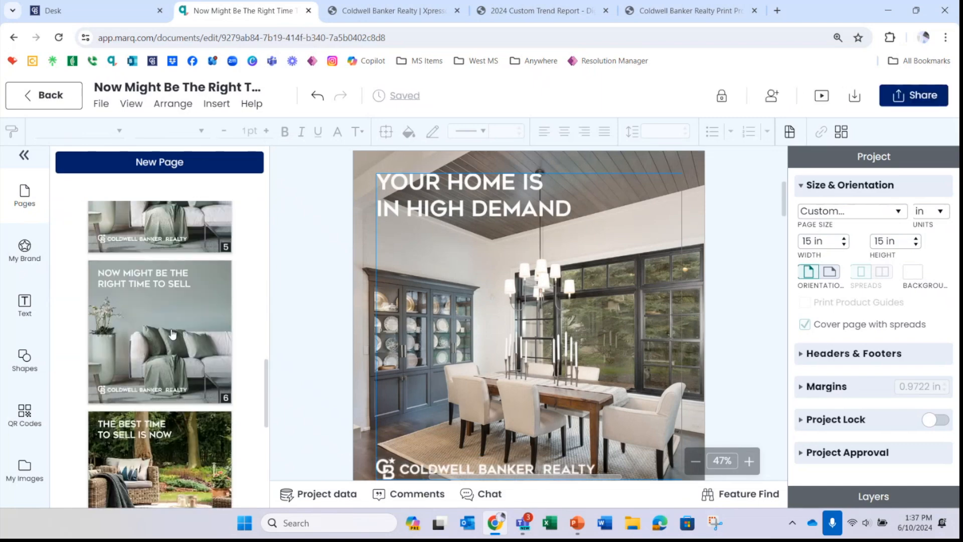
pyautogui.scroll(14, 172, 332)
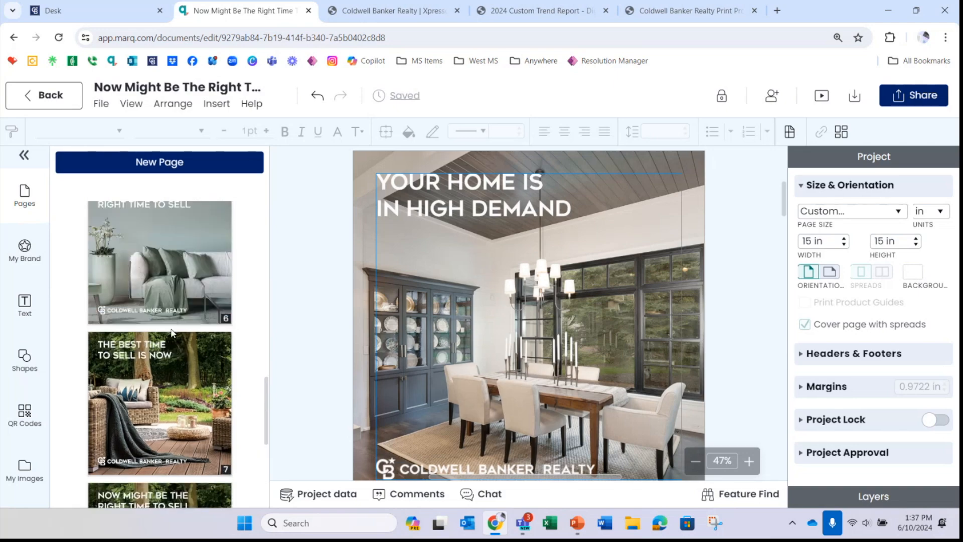
pyautogui.scroll(7, 172, 333)
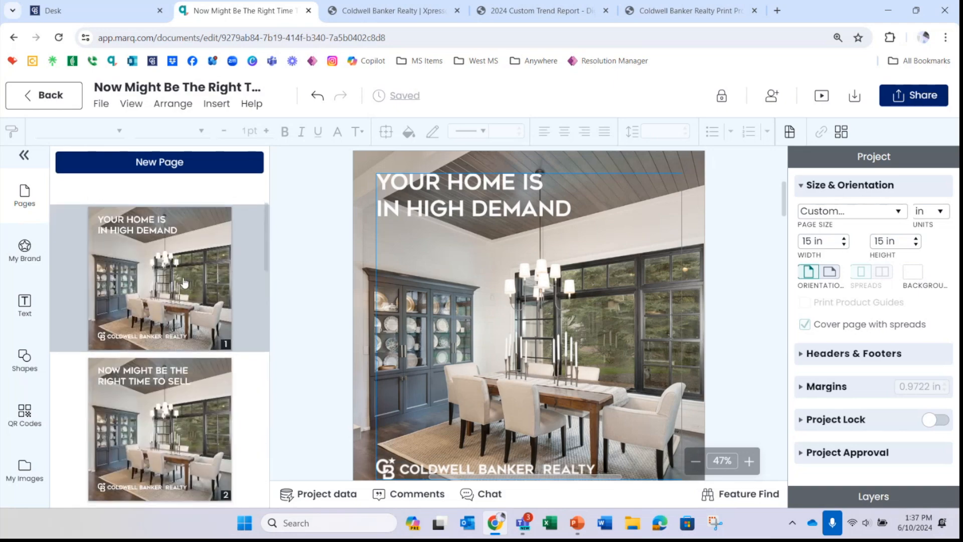
pyautogui.scroll(-2, 180, 300)
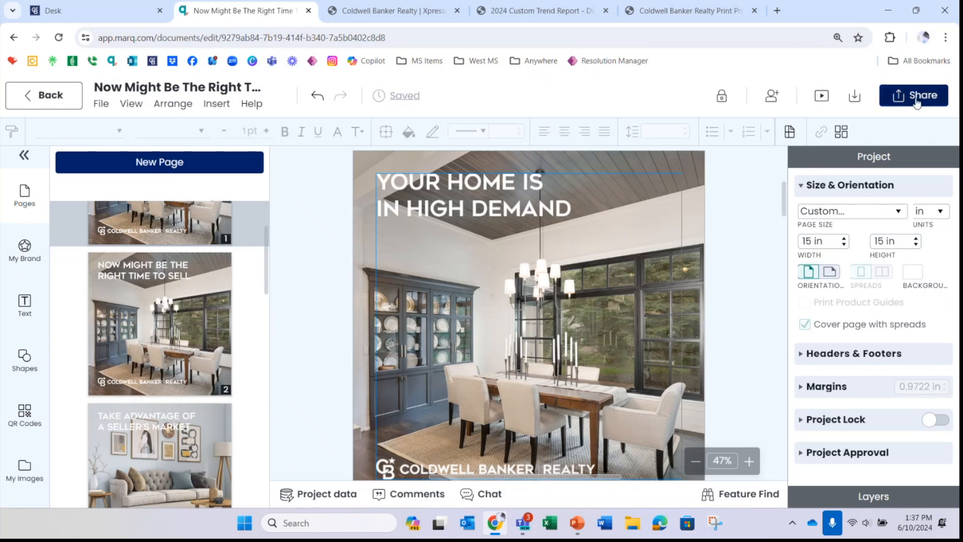
# Step: View the second page and the first page of the campaign document in the editor
pyautogui.click(195, 313)
pyautogui.scroll(2, 193, 301)
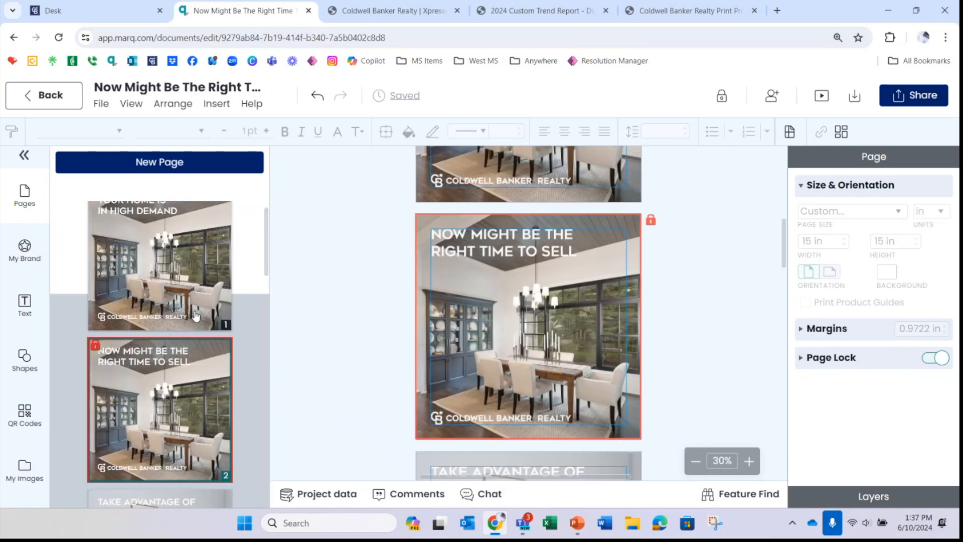
pyautogui.click(191, 288)
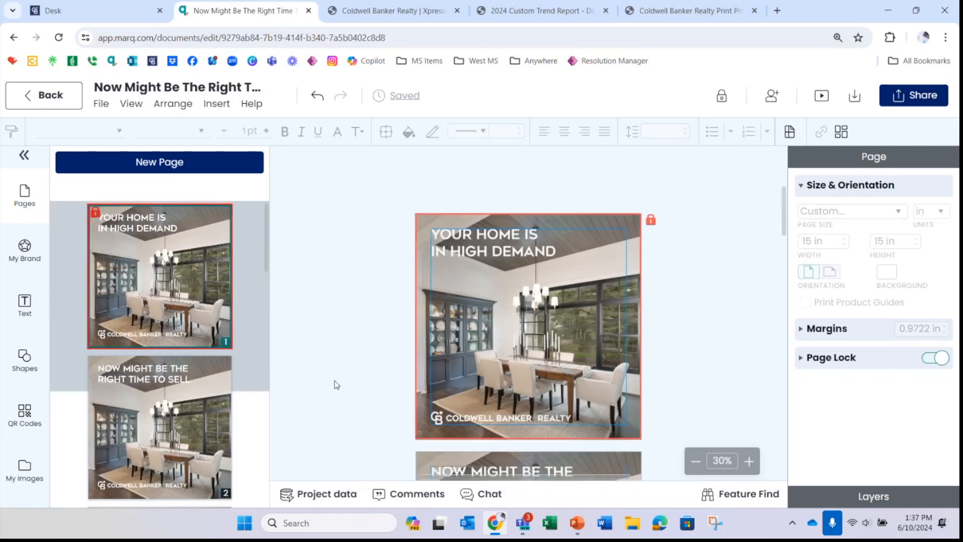
pyautogui.scroll(2, 405, 372)
# Step: Check which page options are available for the document's second page, including deleting and locking, and dismiss them
pyautogui.click(210, 428)
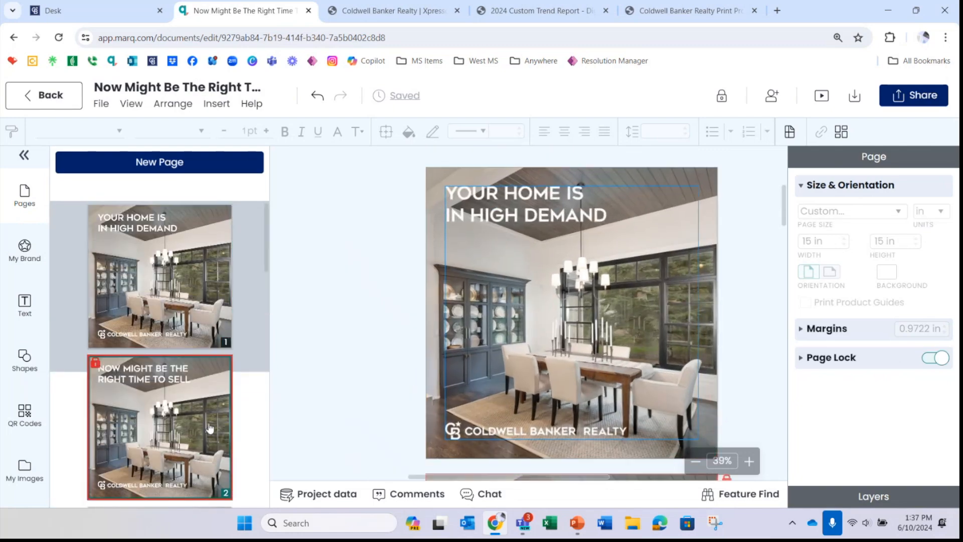
pyautogui.rightClick(209, 426)
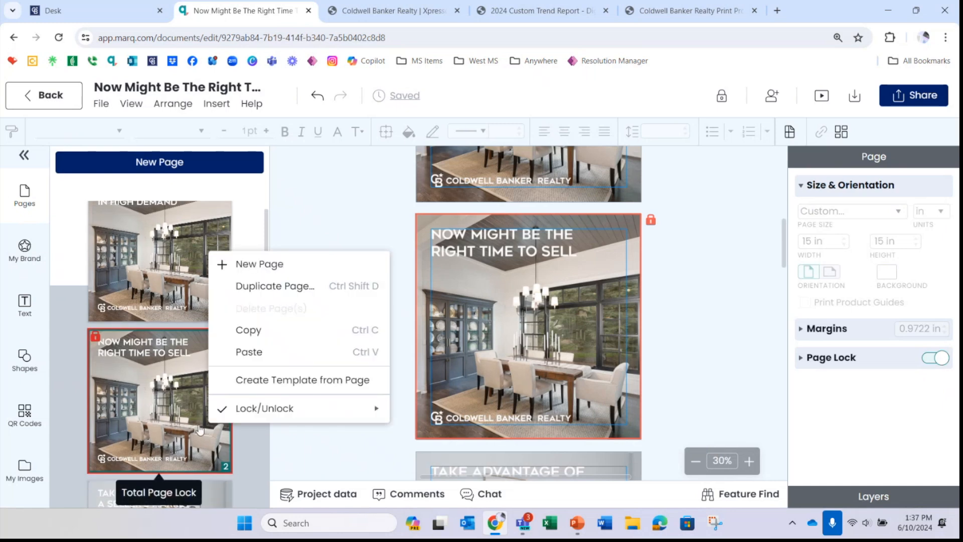
pyautogui.scroll(-2, 182, 423)
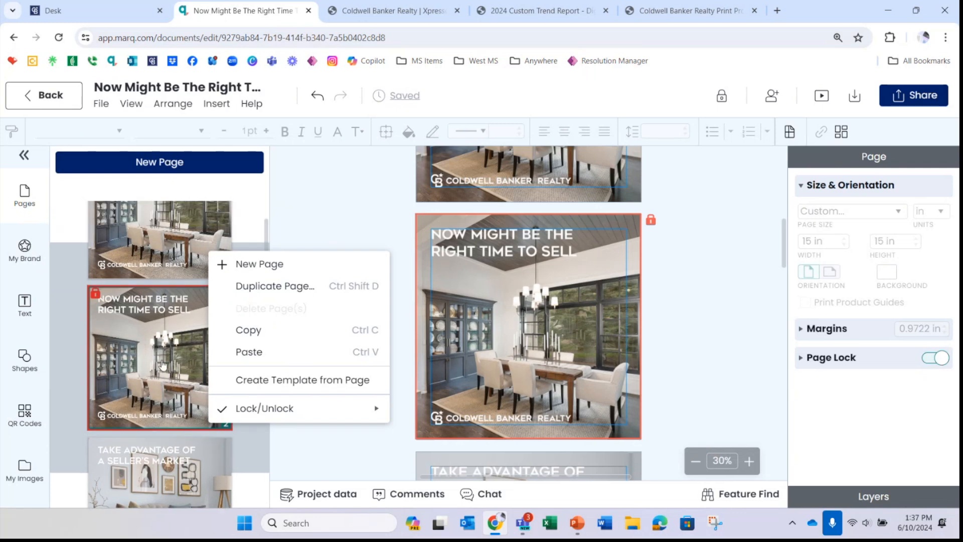
pyautogui.click(67, 356)
pyautogui.click(195, 358)
pyautogui.rightClick(196, 358)
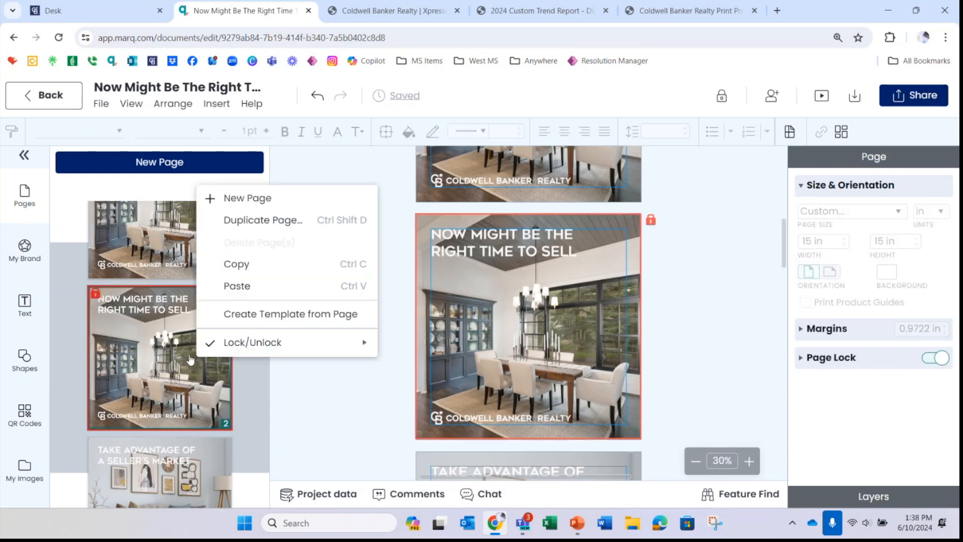
pyautogui.click(173, 354)
pyautogui.scroll(2, 173, 353)
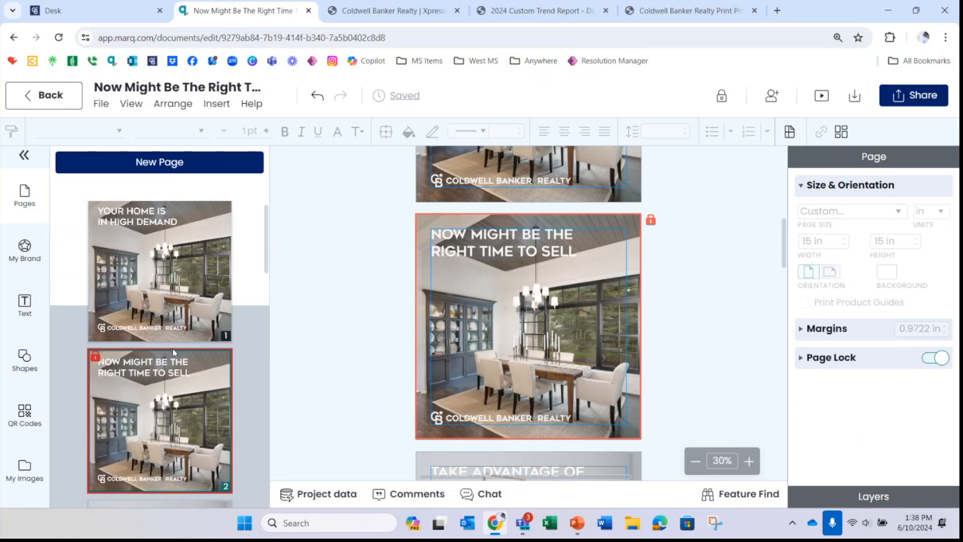
pyautogui.click(251, 280)
# Step: Return to the social brand templates and search them for "holiday"
pyautogui.click(29, 93)
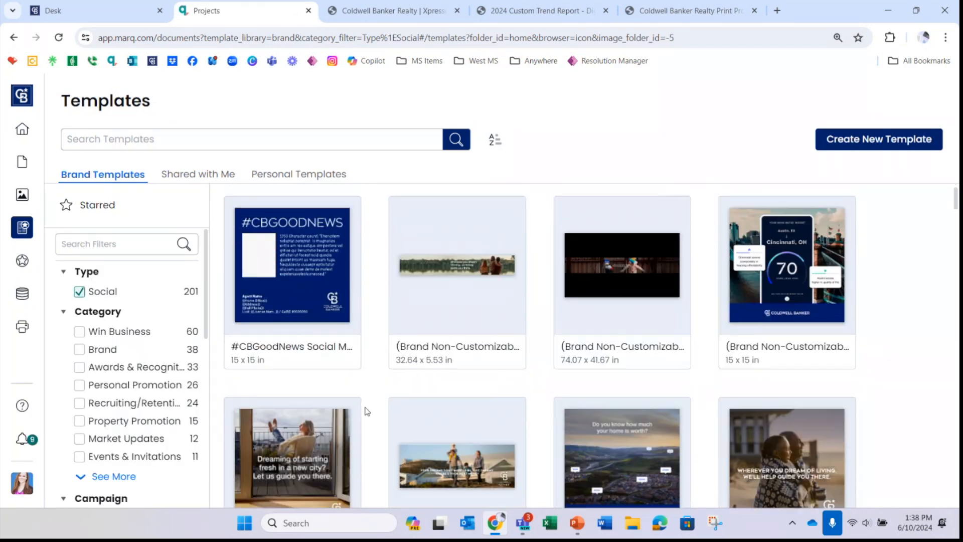
pyautogui.write('holiday')
pyautogui.press('Return')
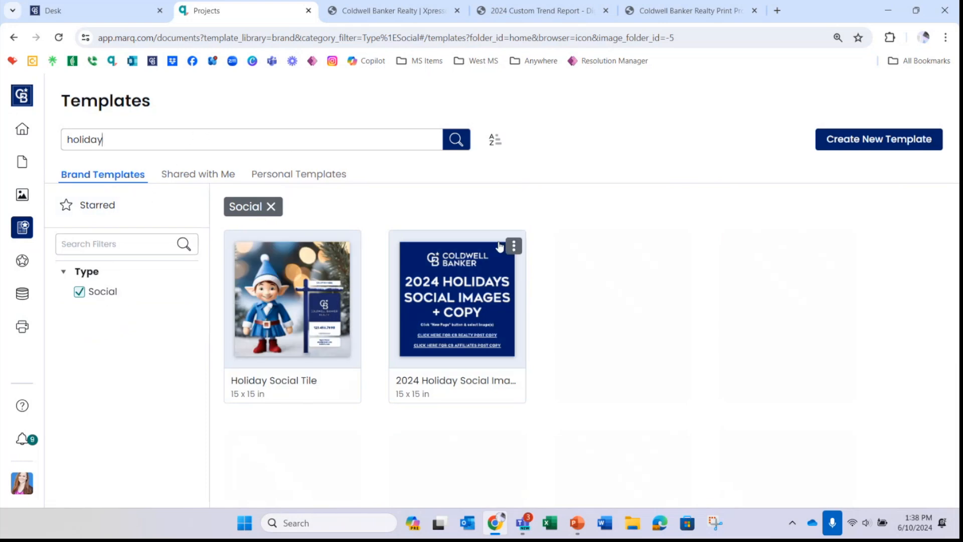
# Step: Create a document in My Projects from the 2024 Holiday Social Images + Copy - CBA & CBR template and look over its cover page
pyautogui.click(477, 300)
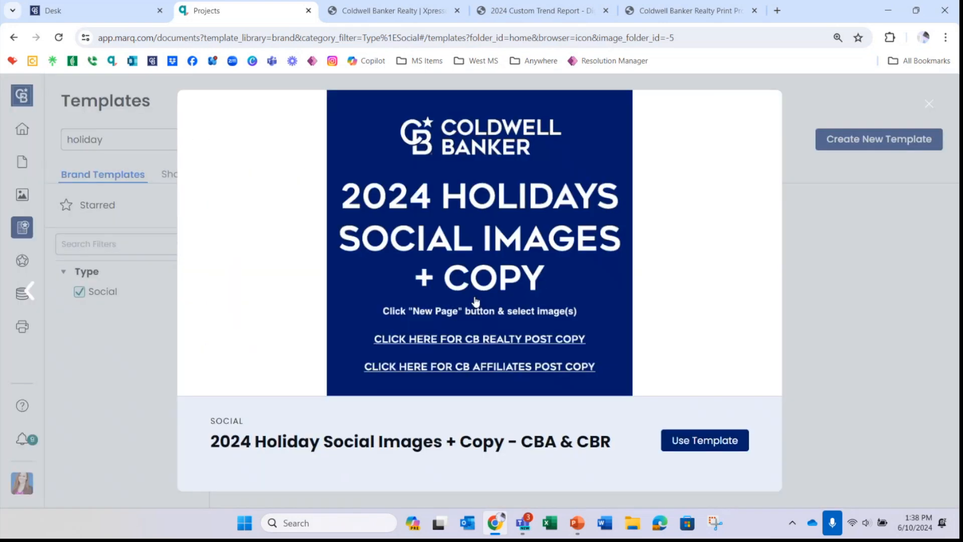
pyautogui.click(722, 441)
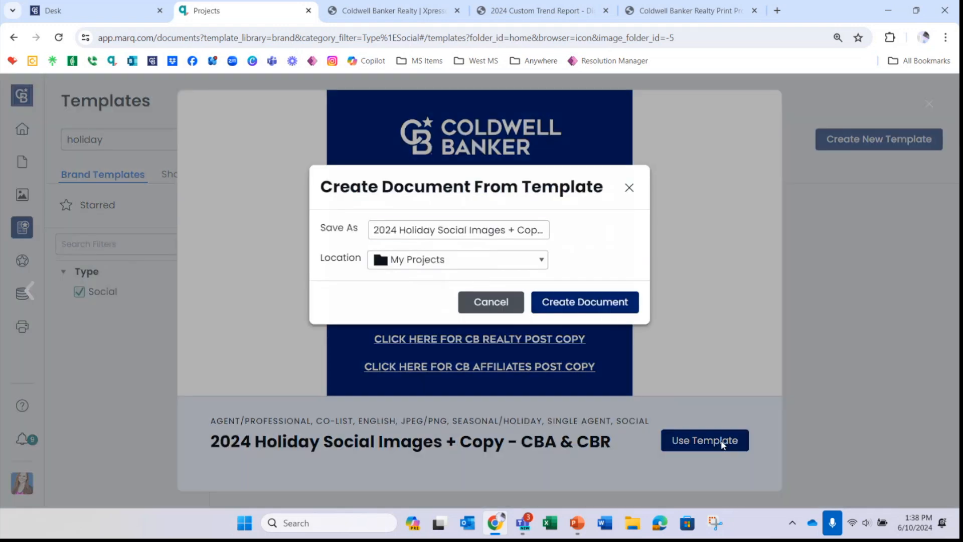
pyautogui.click(581, 303)
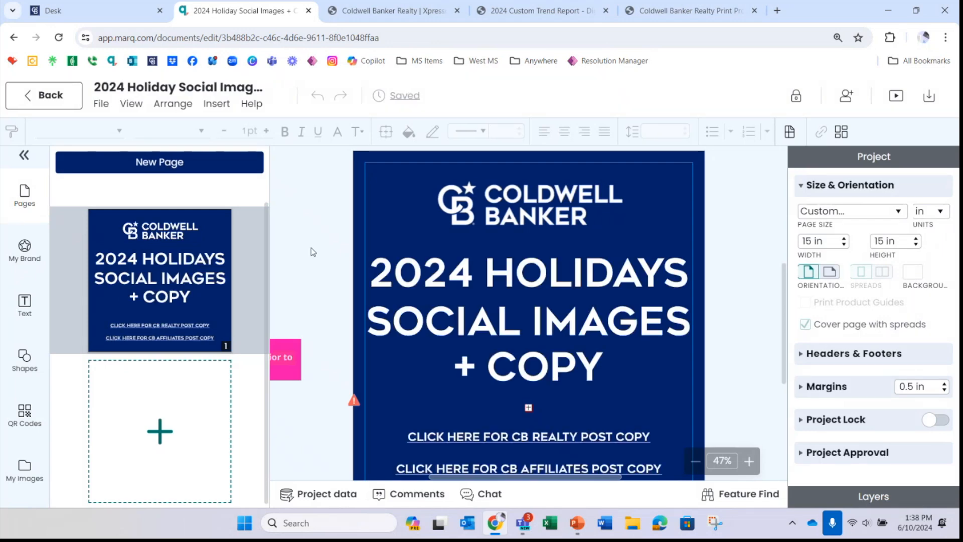
pyautogui.scroll(-1, 311, 248)
pyautogui.scroll(1, 296, 248)
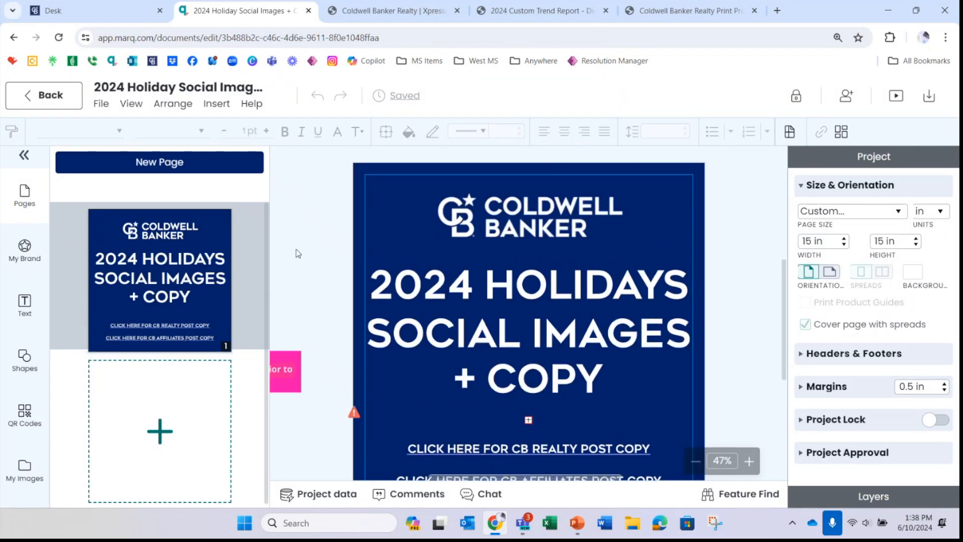
pyautogui.scroll(-2, 317, 244)
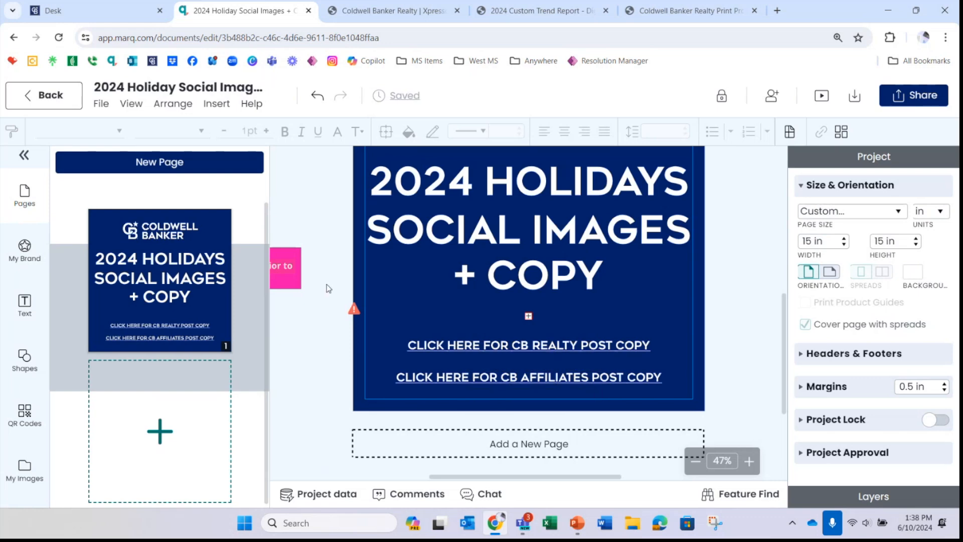
pyautogui.scroll(2, 328, 288)
pyautogui.scroll(2, 302, 233)
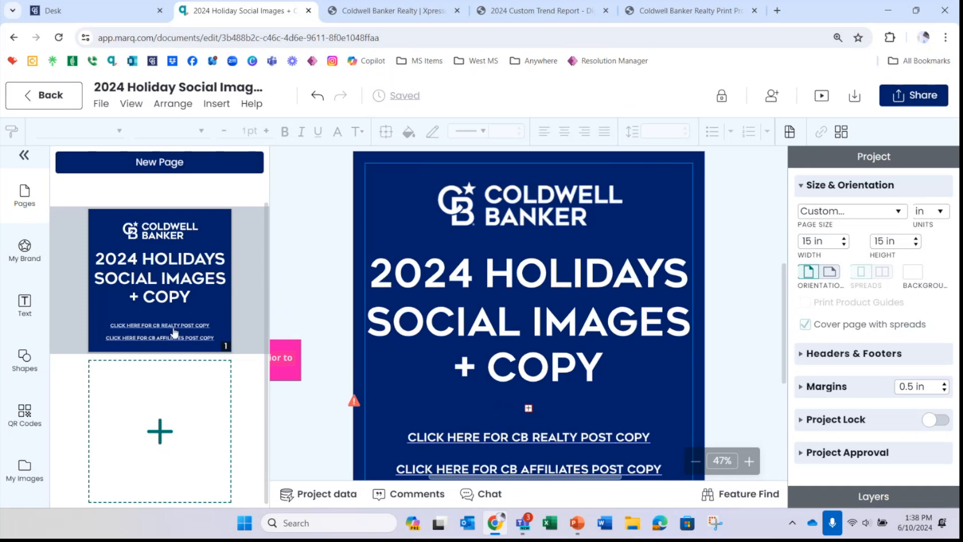
pyautogui.scroll(-1, 175, 333)
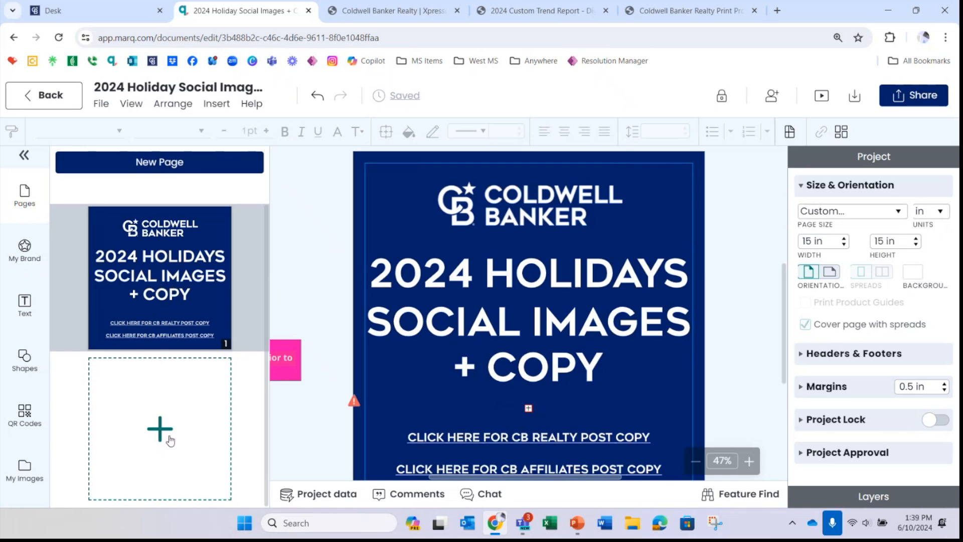
pyautogui.scroll(1, 168, 295)
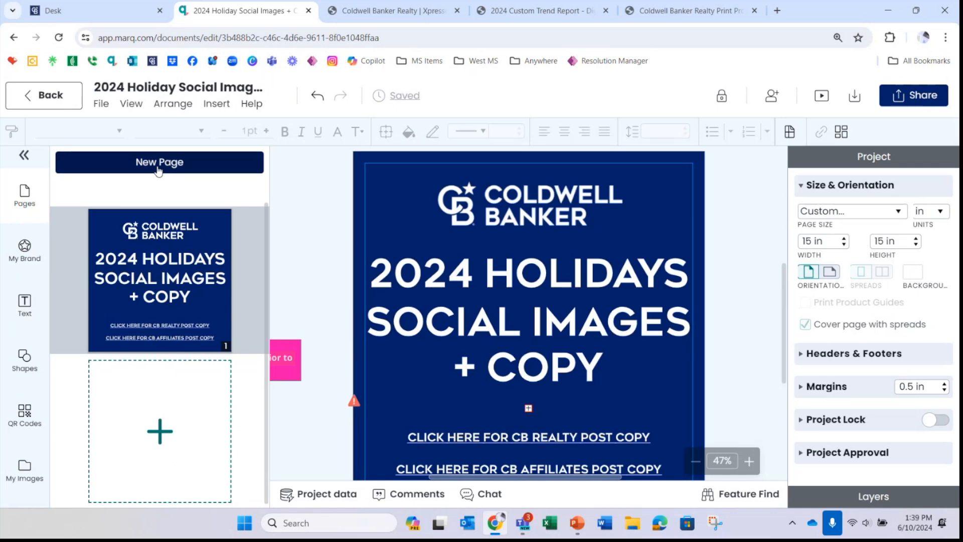
# Step: Add a new page using the First Day of Summer | June 20 layout with the two women and the bicycle
pyautogui.click(185, 169)
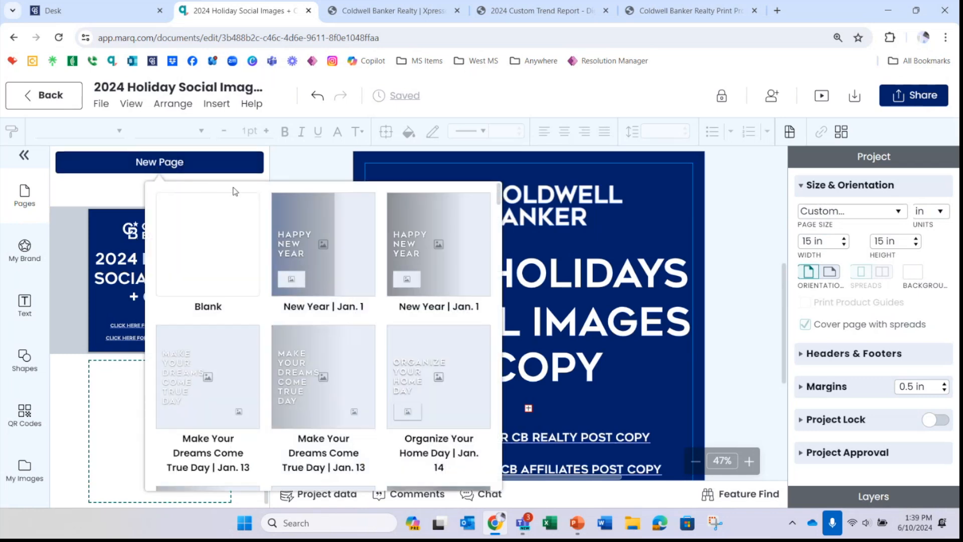
pyautogui.scroll(-4, 269, 301)
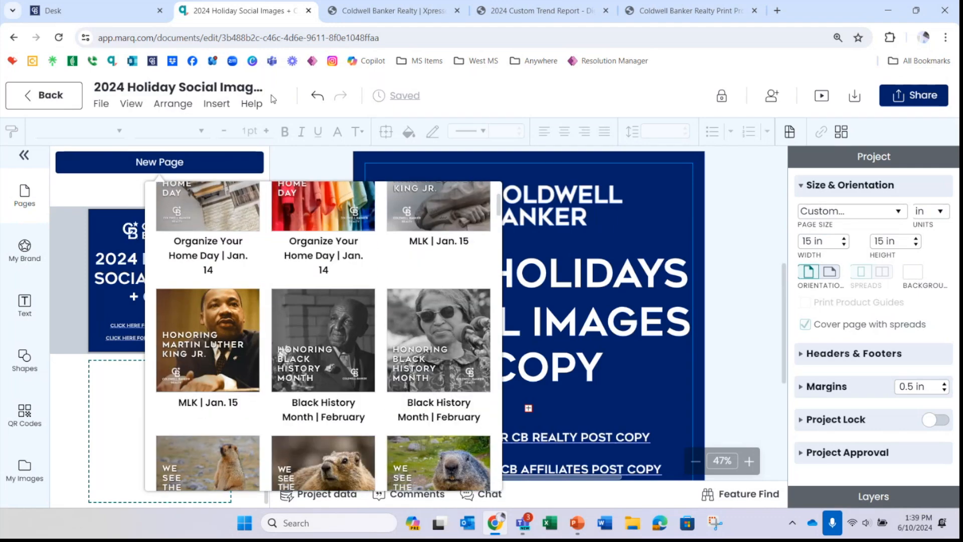
pyautogui.scroll(-20, 279, 266)
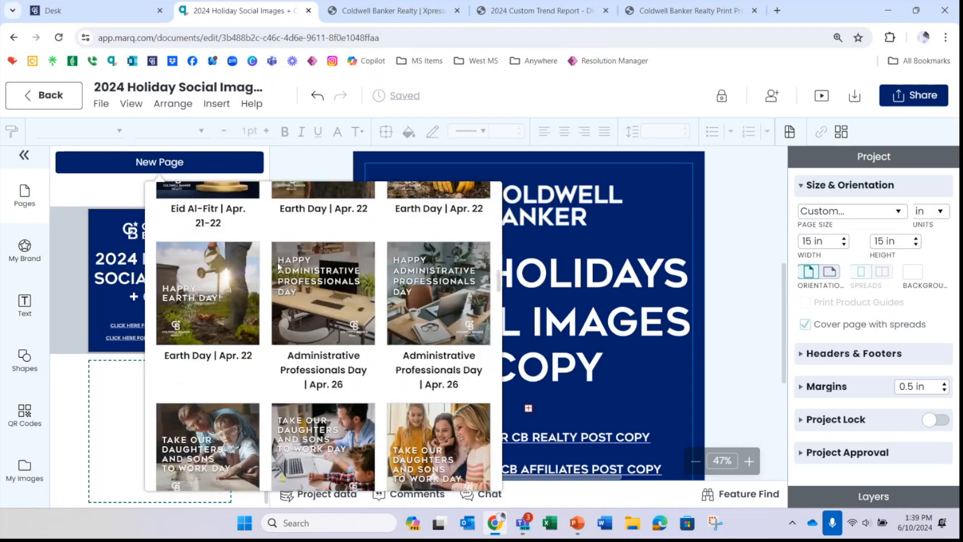
pyautogui.scroll(-20, 277, 266)
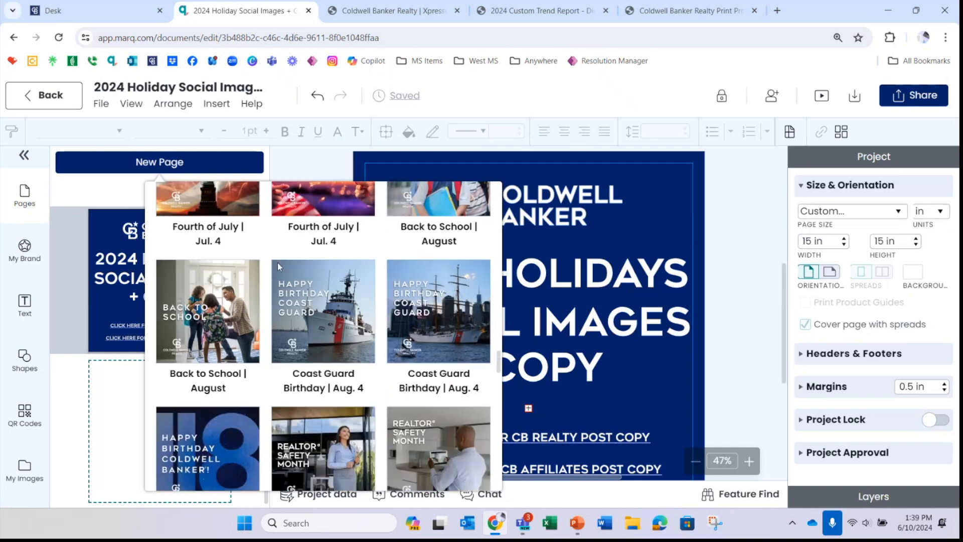
pyautogui.scroll(5, 279, 266)
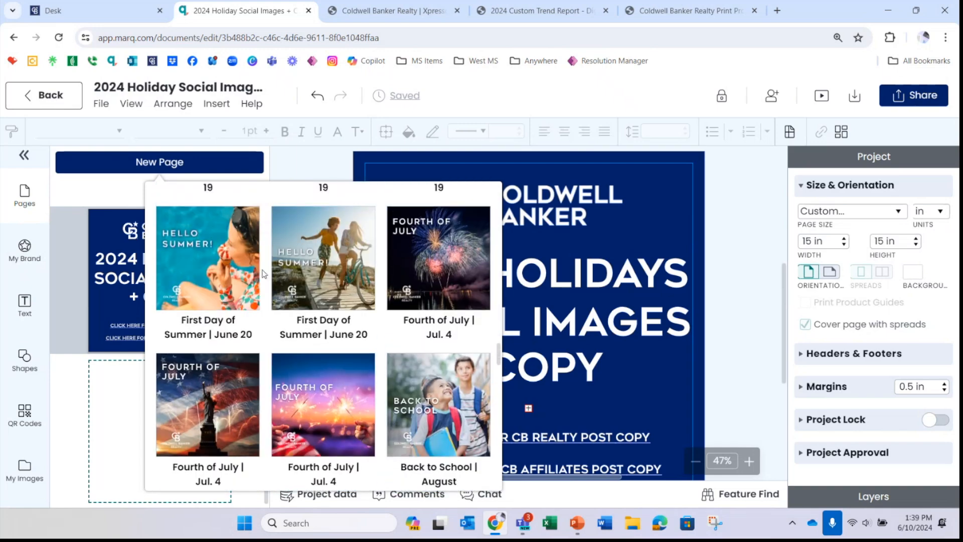
pyautogui.click(298, 281)
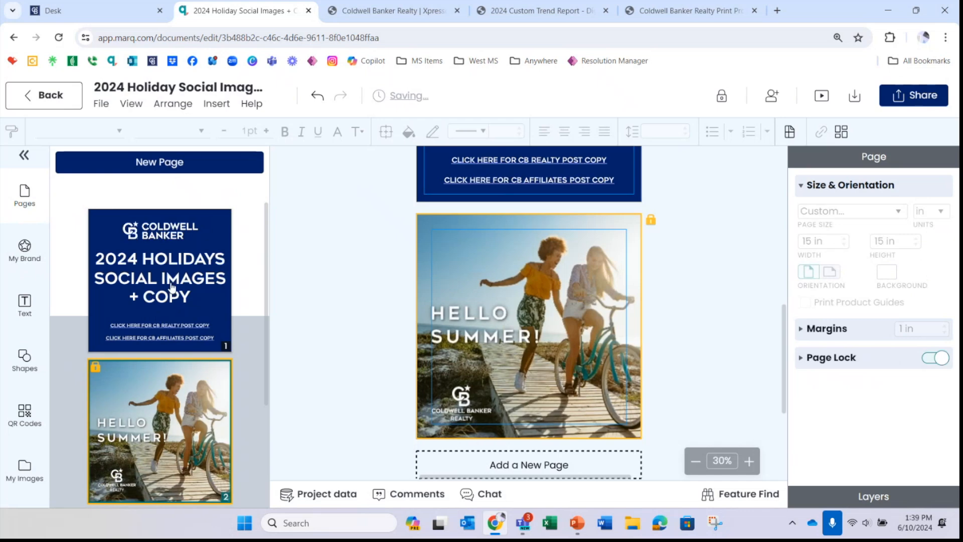
# Step: Delete the 2024 Holidays Social Images + Copy cover page and select the remaining Hello Summer page
pyautogui.rightClick(171, 286)
pyautogui.click(201, 339)
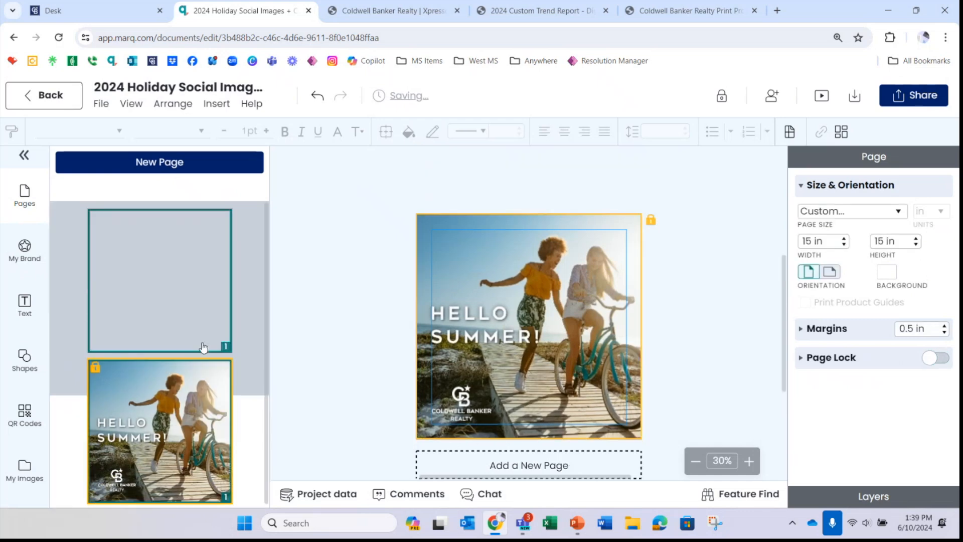
pyautogui.click(693, 300)
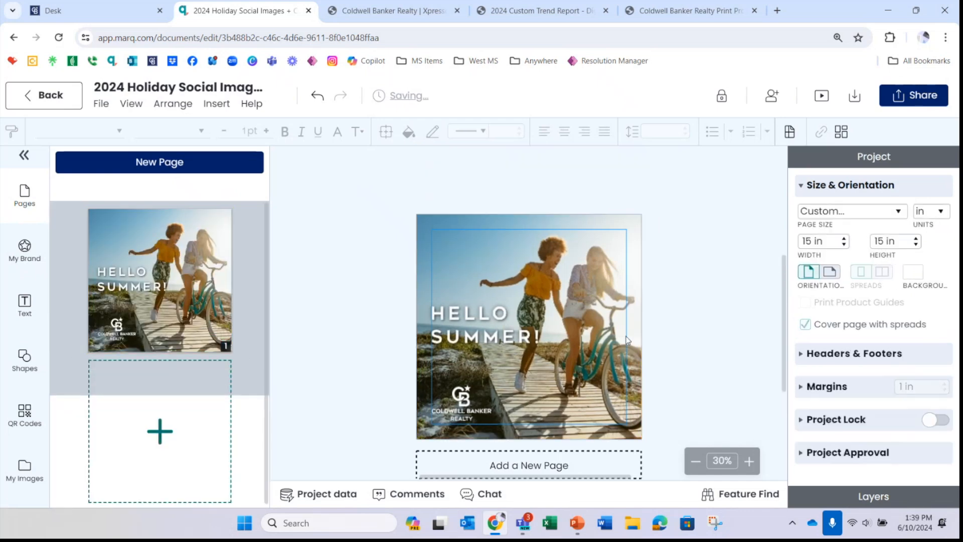
pyautogui.click(191, 287)
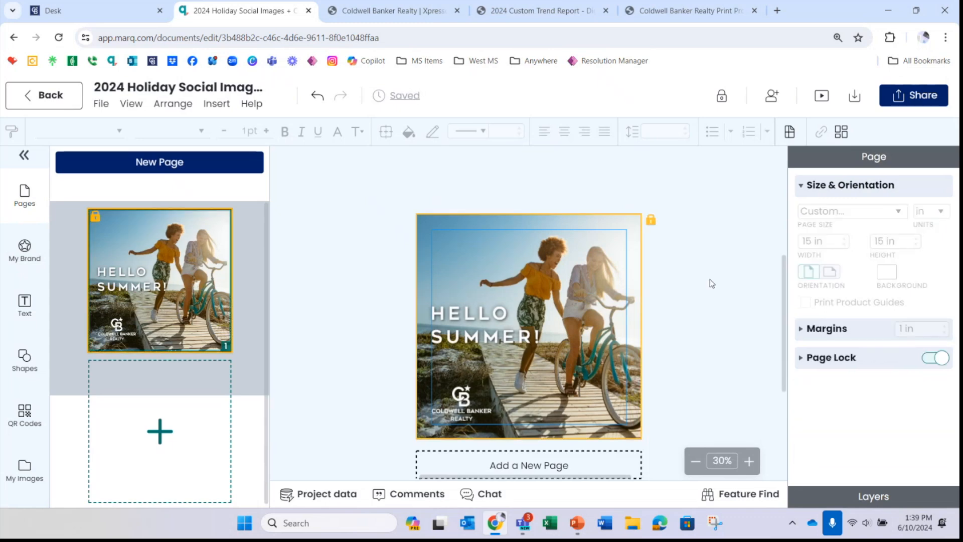
# Step: Open the Facebook options for posting the design to social and compare Post to Facebook with Share to Facebook
pyautogui.click(932, 103)
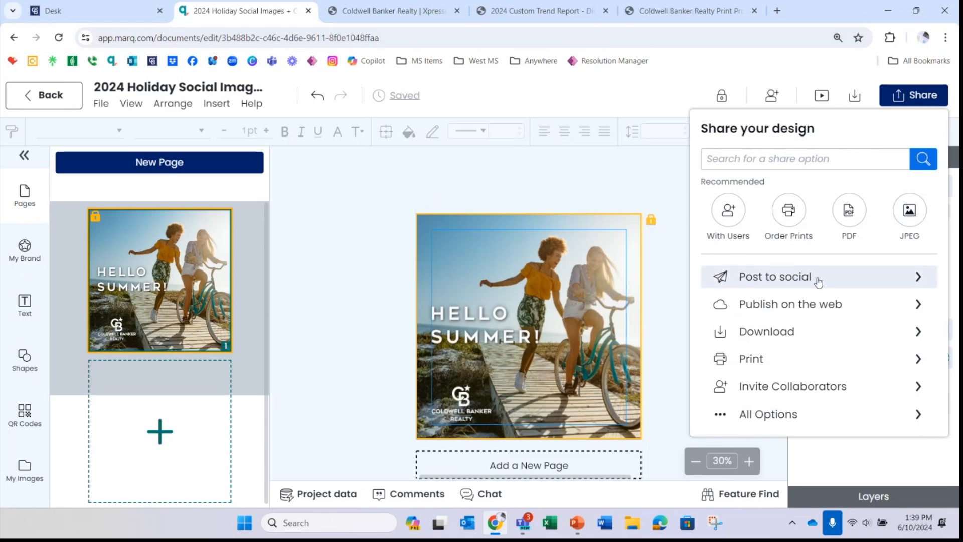
pyautogui.click(757, 281)
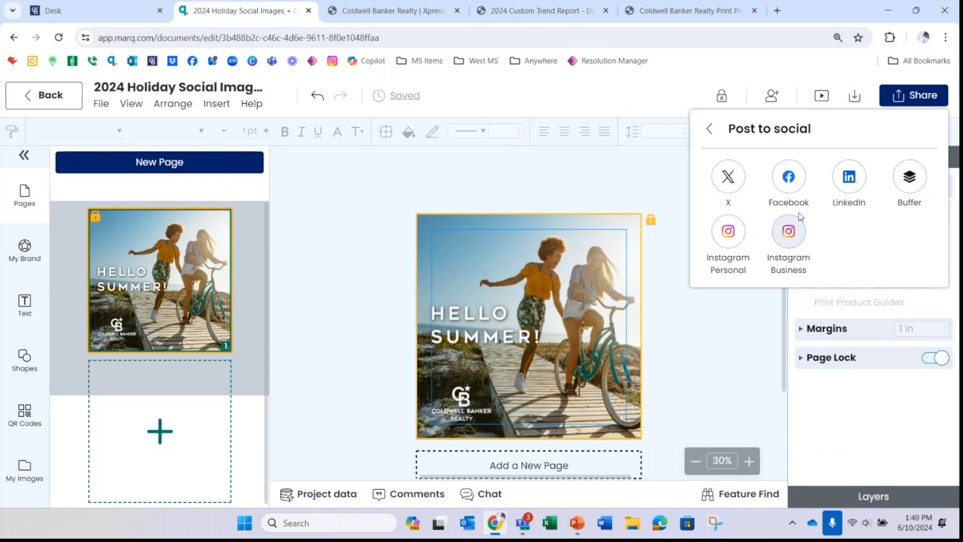
pyautogui.click(789, 179)
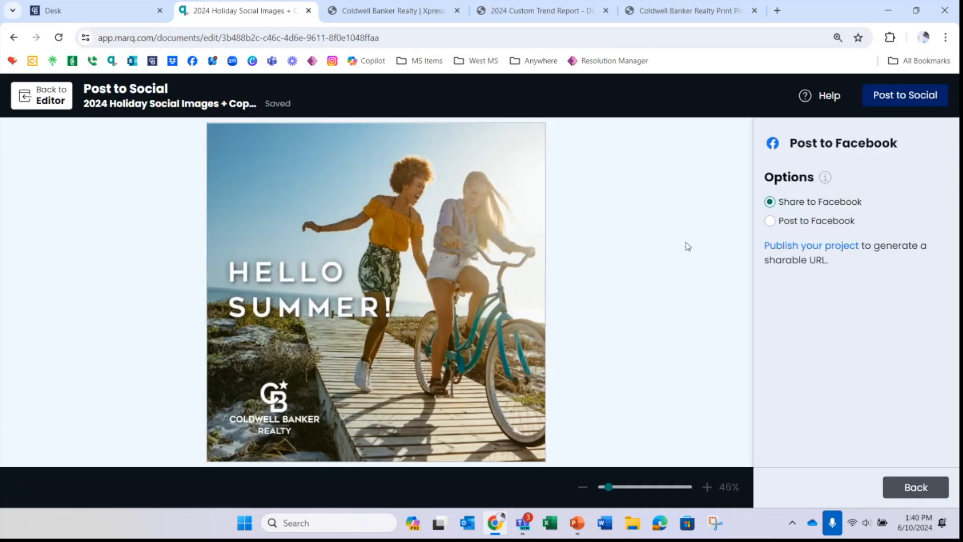
pyautogui.click(769, 222)
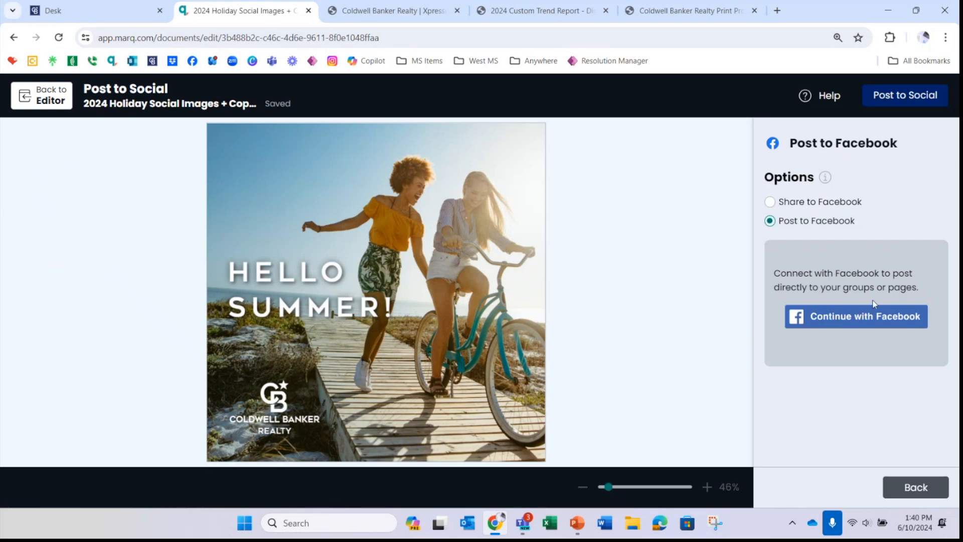
pyautogui.click(767, 203)
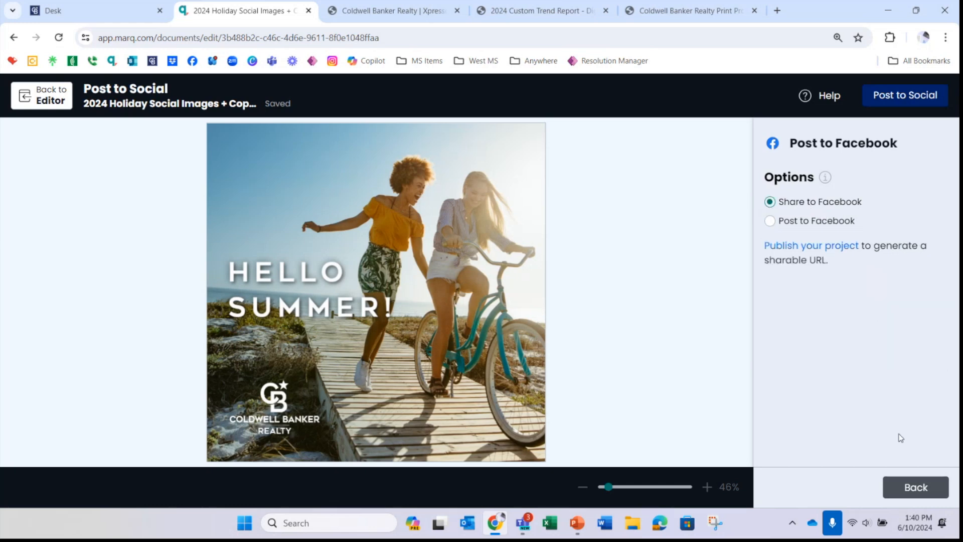
# Step: Dismiss the general share options and publish the project to generate a shareable URL for Facebook
pyautogui.click(893, 100)
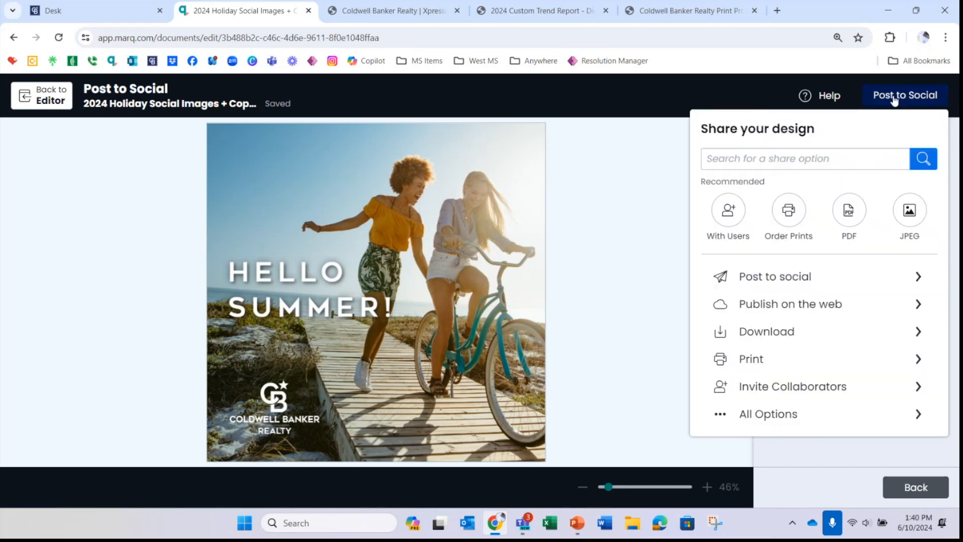
pyautogui.click(830, 457)
pyautogui.click(829, 251)
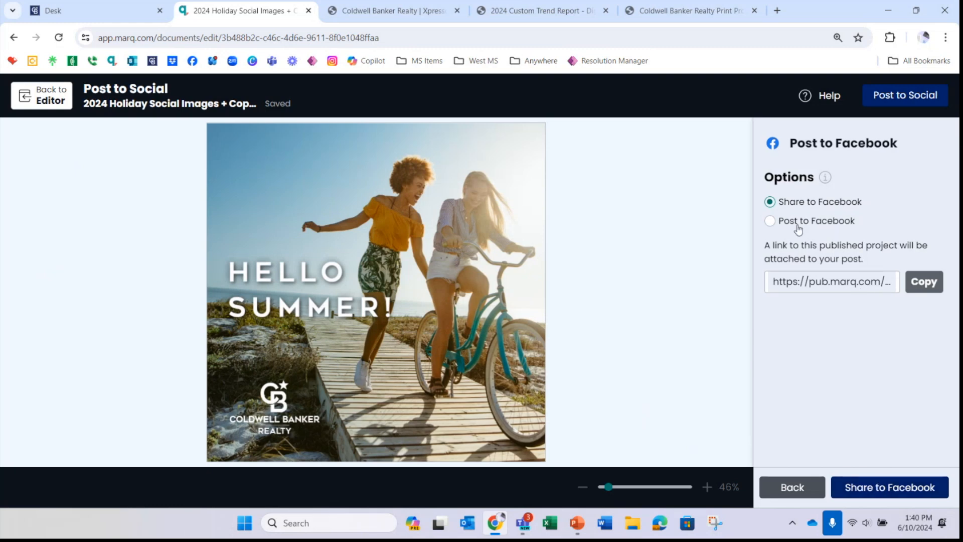
# Step: Choose Post to Facebook and connect the Facebook account by granting Marq the requested access
pyautogui.click(770, 222)
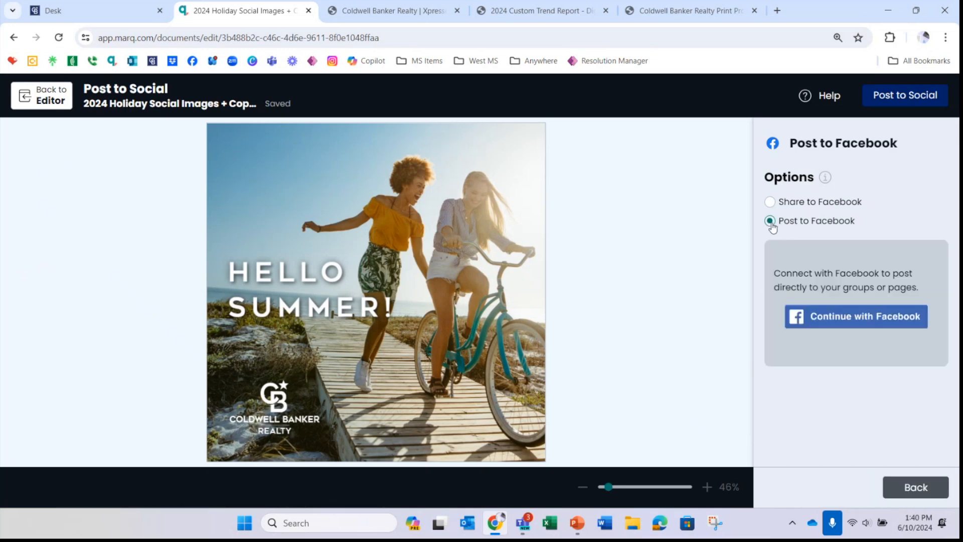
pyautogui.click(860, 323)
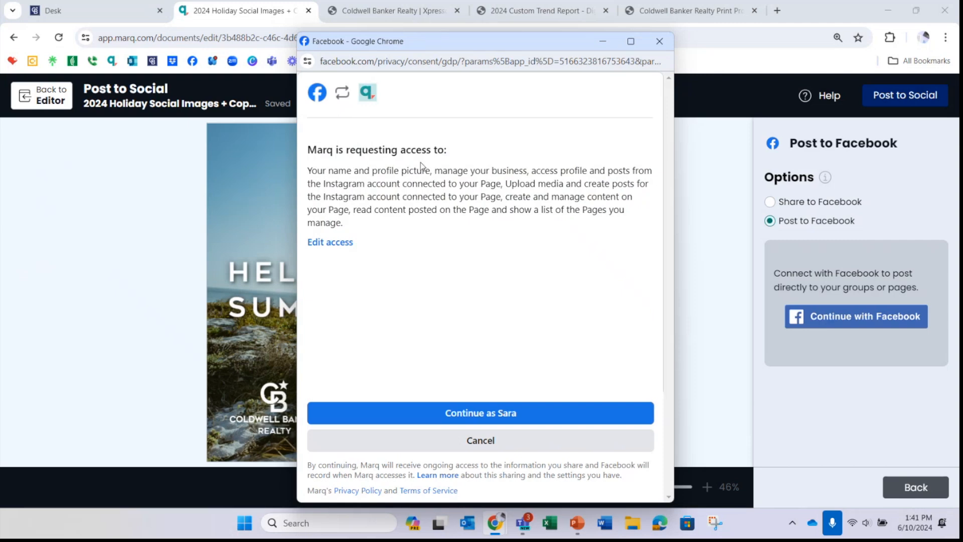
pyautogui.click(504, 419)
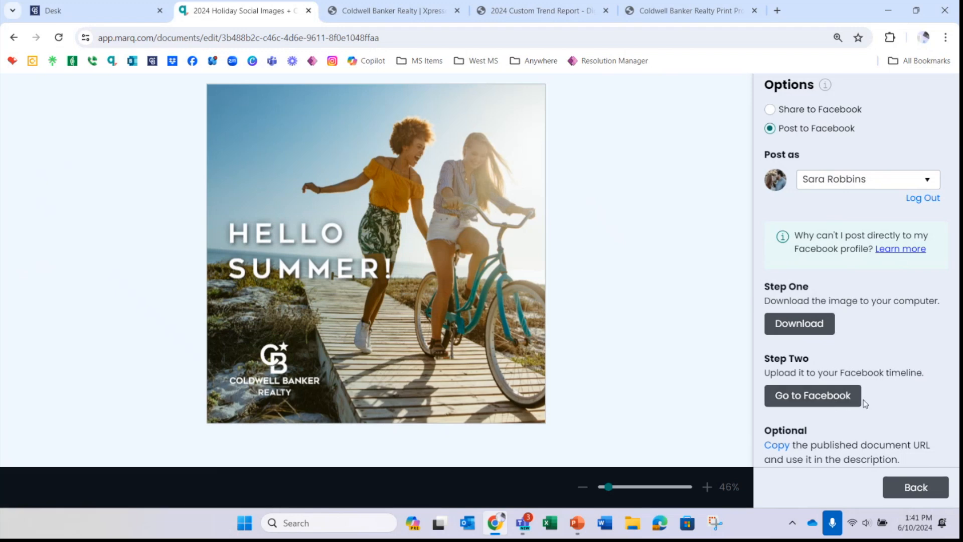
# Step: Leave the Facebook posting page, check the document's share options in the editor and return to the social brand templates
pyautogui.click(916, 487)
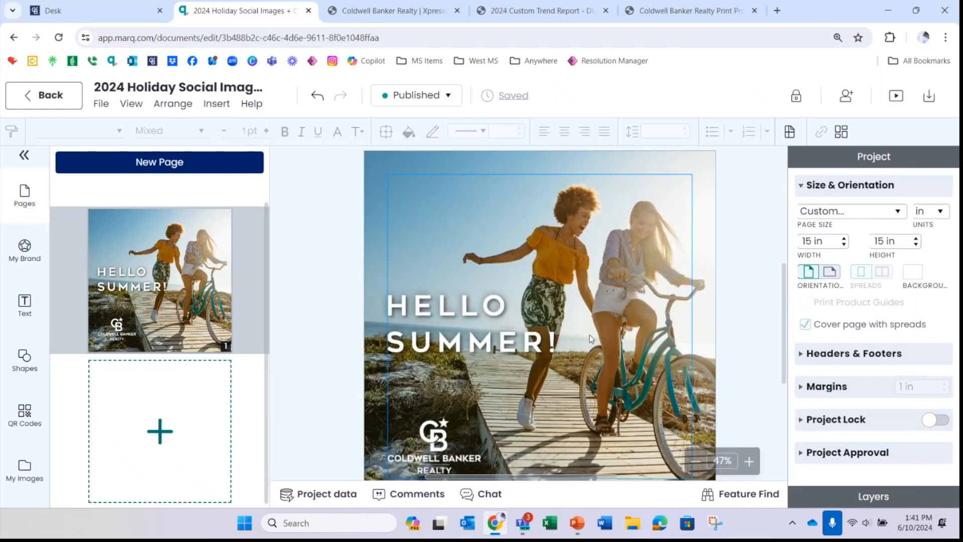
pyautogui.click(697, 461)
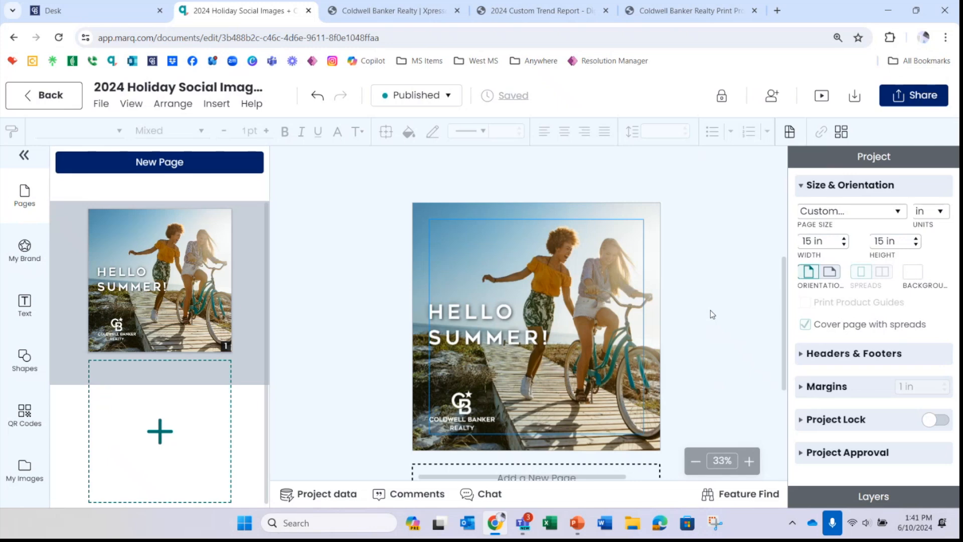
pyautogui.click(910, 97)
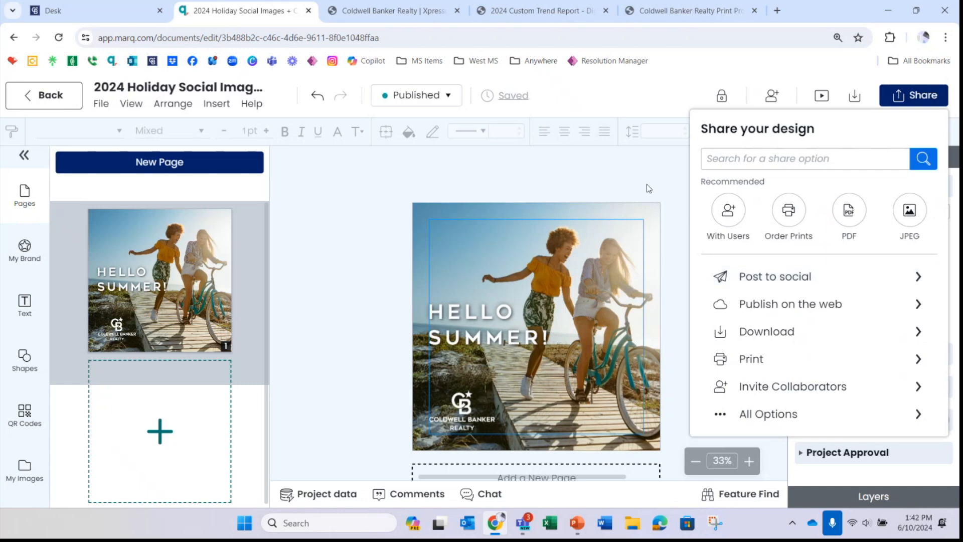
pyautogui.click(632, 178)
pyautogui.click(44, 95)
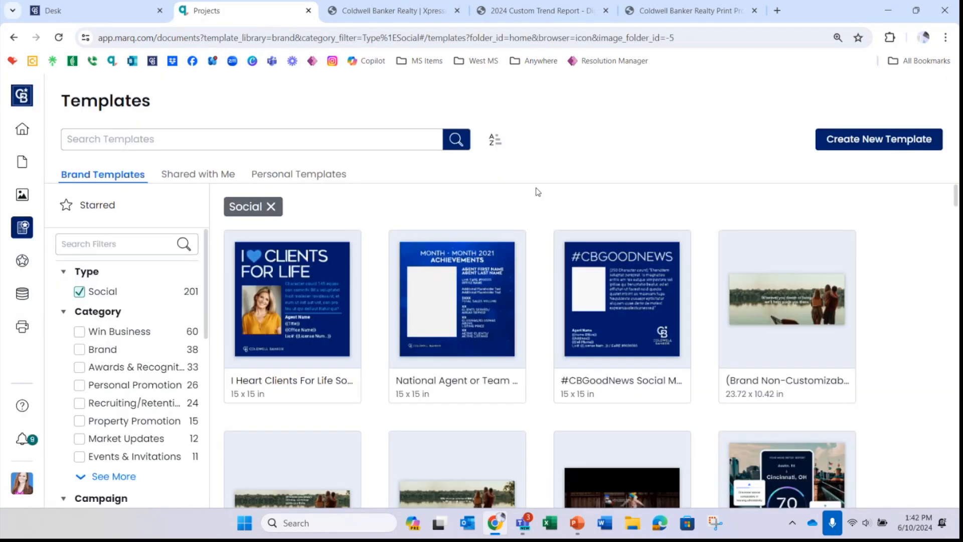
# Step: Browse the social brand templates, including the non-customizable brand designs, and return to the start of the list
pyautogui.scroll(-1, 538, 192)
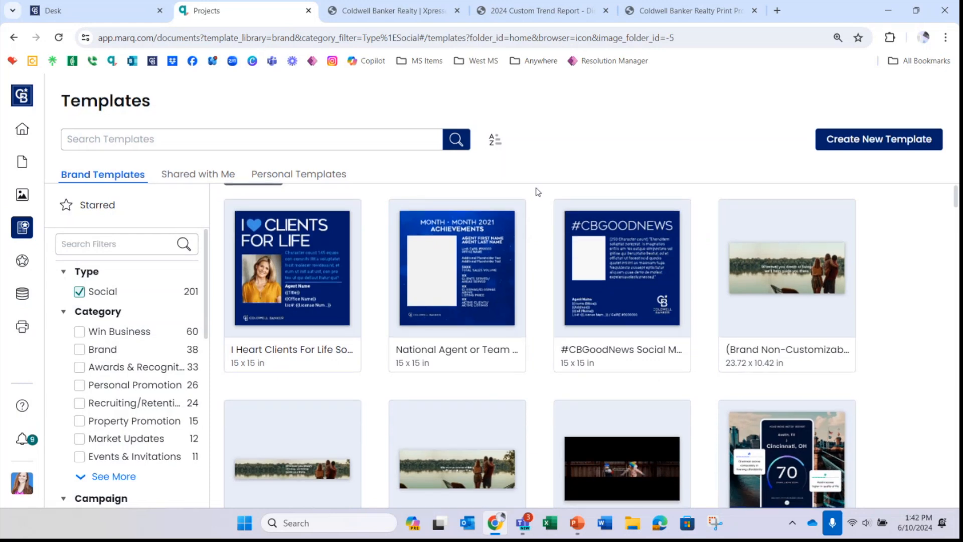
pyautogui.scroll(-3, 541, 228)
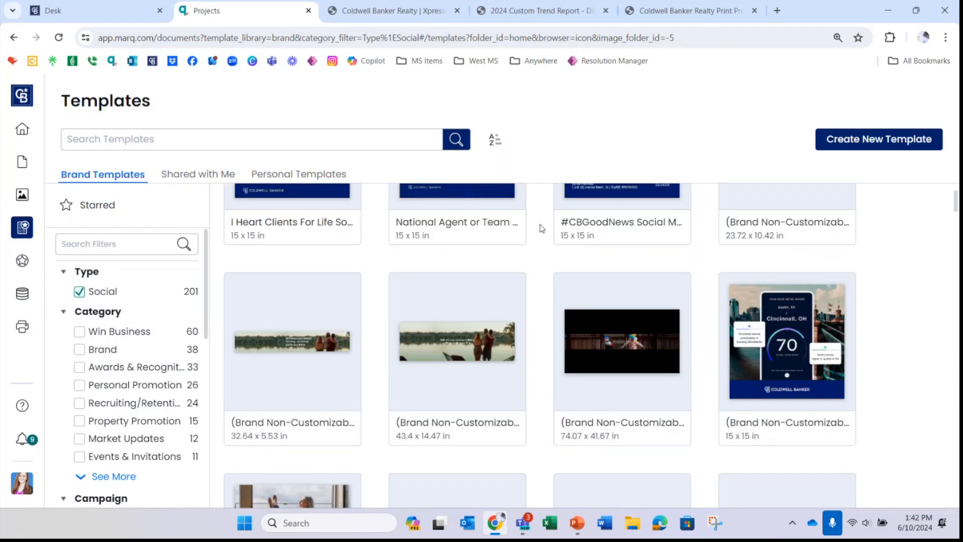
pyautogui.scroll(-1, 542, 228)
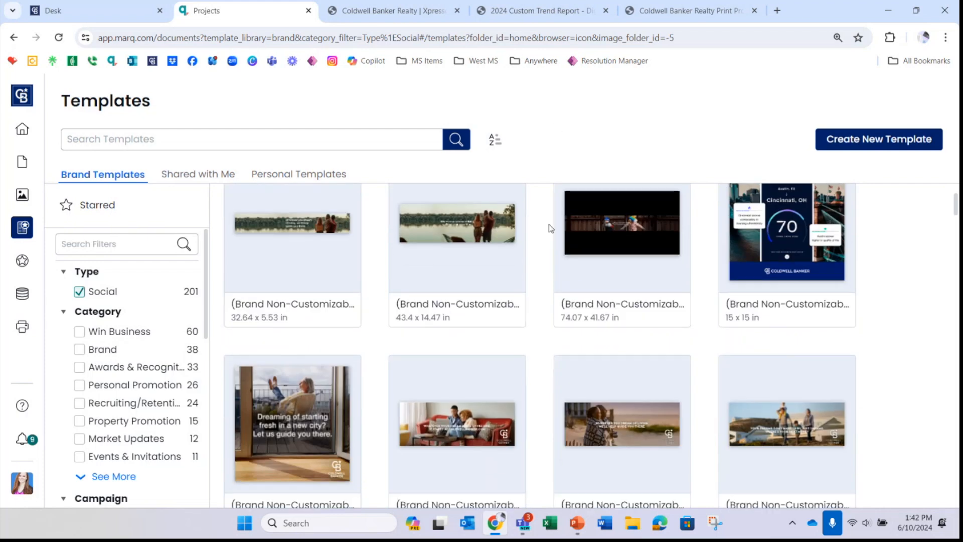
pyautogui.scroll(-2, 542, 272)
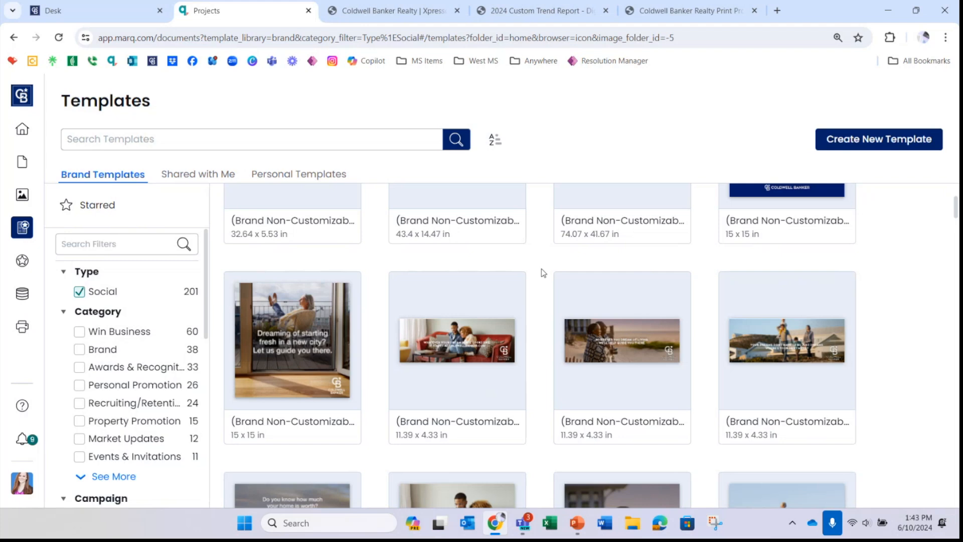
pyautogui.scroll(-2, 538, 290)
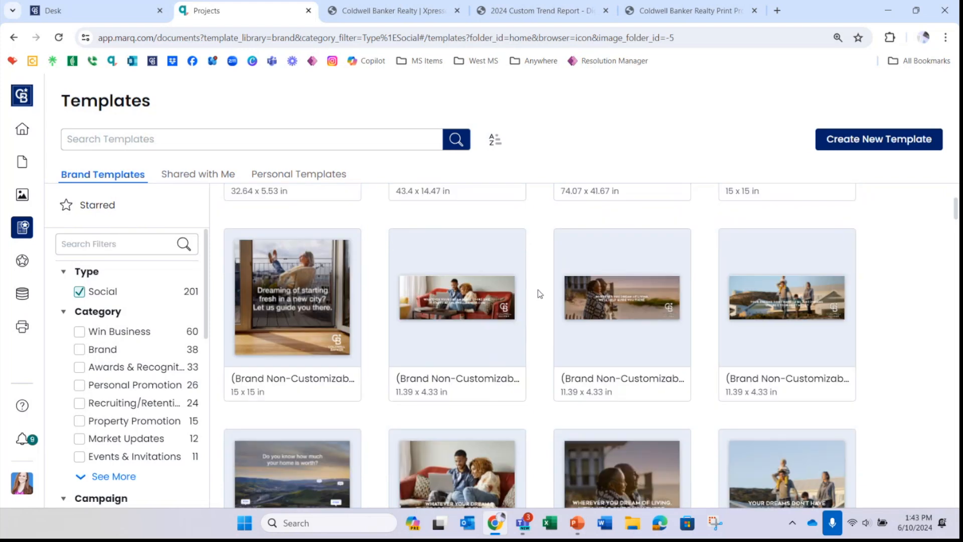
pyautogui.scroll(3, 539, 293)
pyautogui.scroll(5, 540, 293)
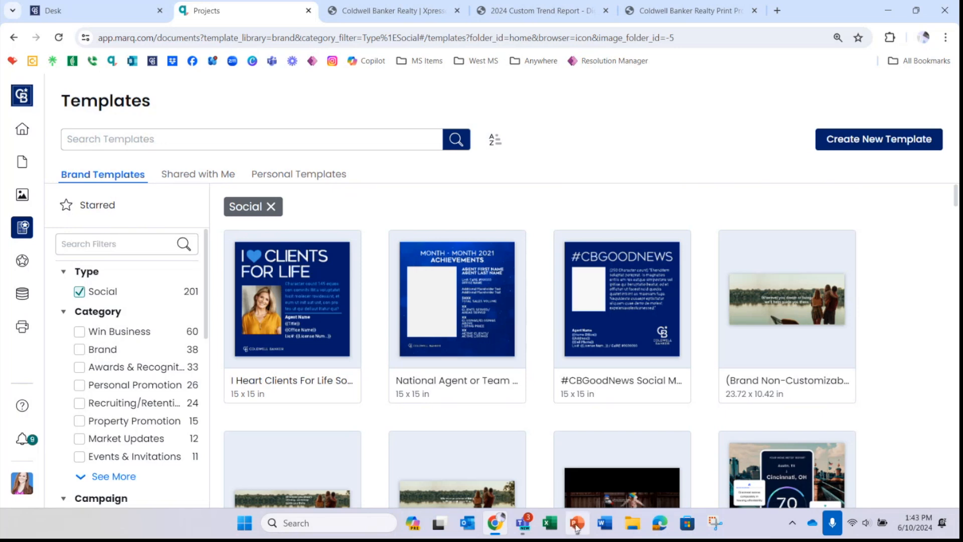
# Step: Switch to the Maximize Your Marketing presentation in PowerPoint and show the Need Further Assistance slide
pyautogui.moveTo(577, 525)
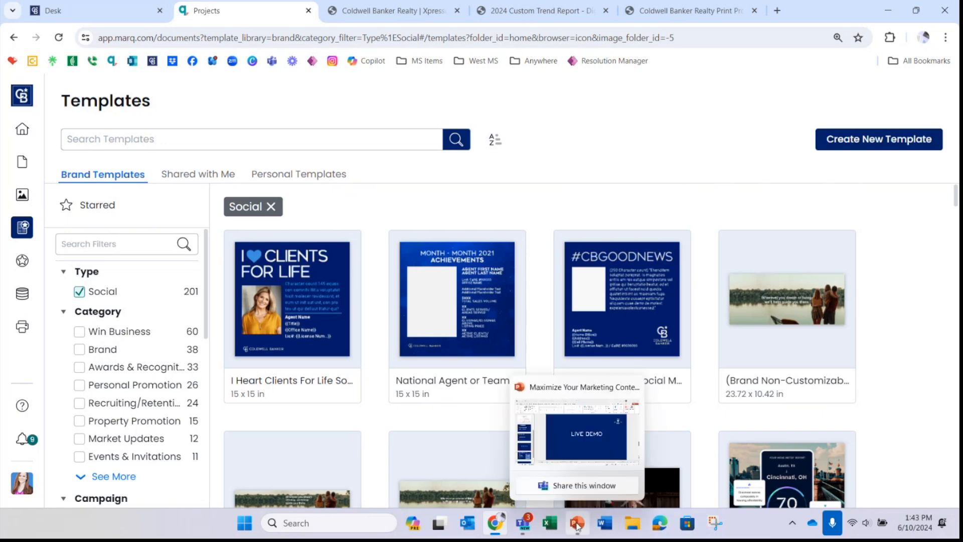
pyautogui.click(574, 436)
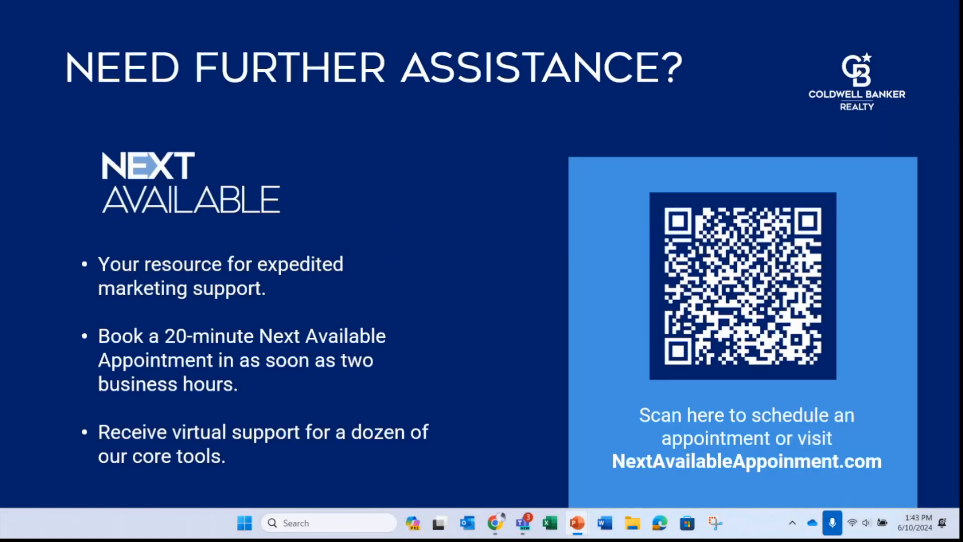